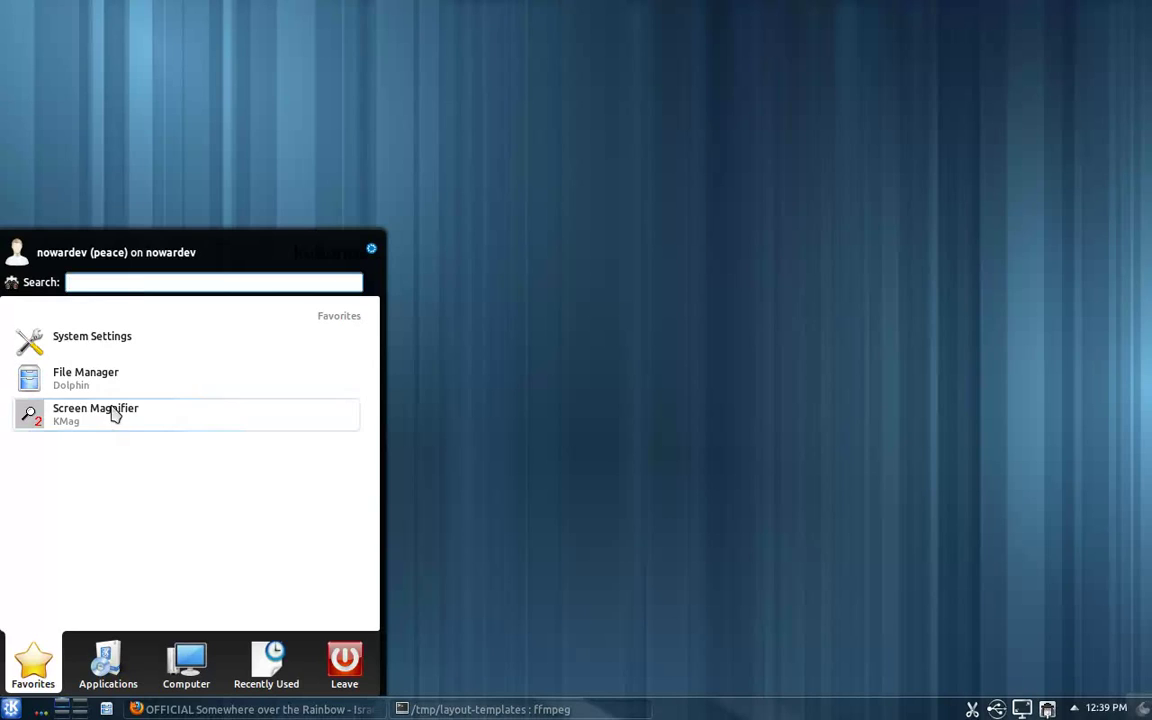
Step: Launch the KMag screen magnifier, shrink its window to a short strip and place it by the desktop's right edge
left_click(115, 414)
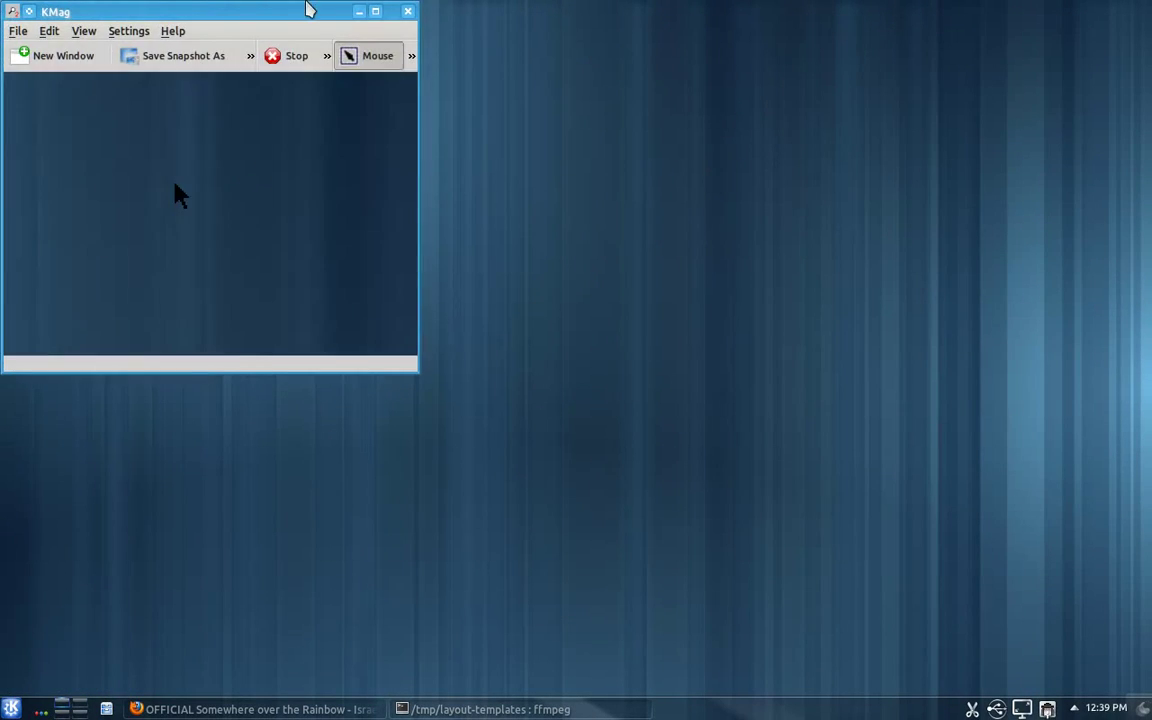
left_click_drag(252, 18, 751, 144)
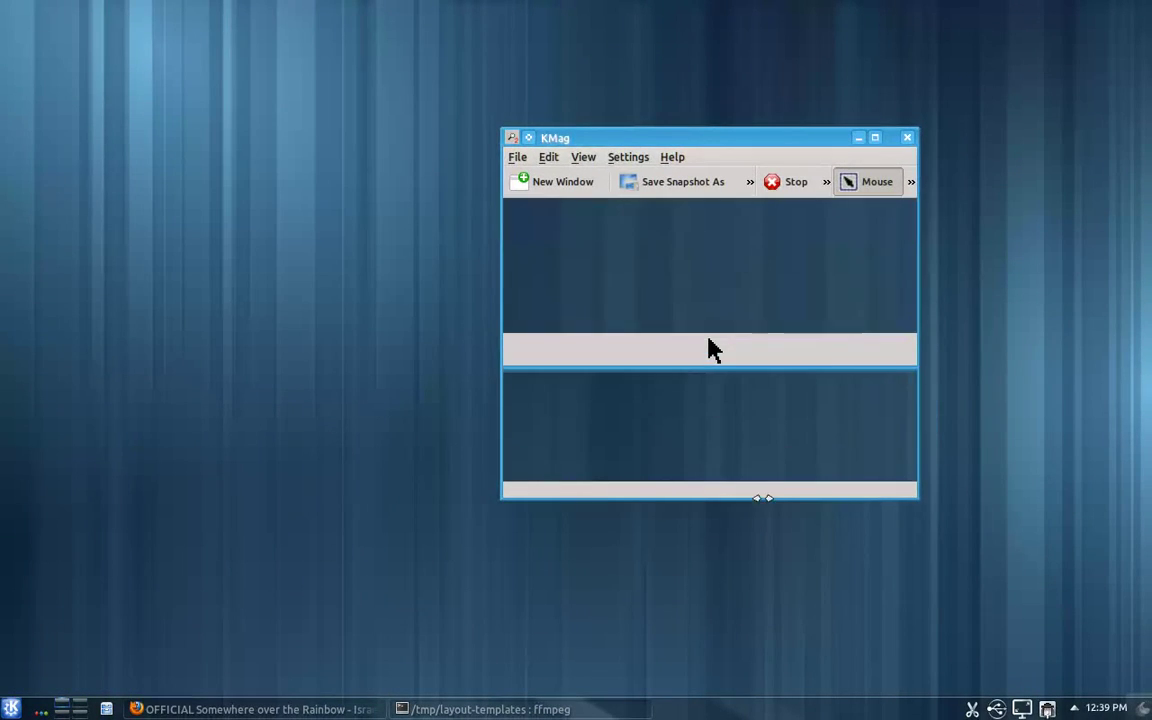
left_click_drag(762, 497, 764, 294)
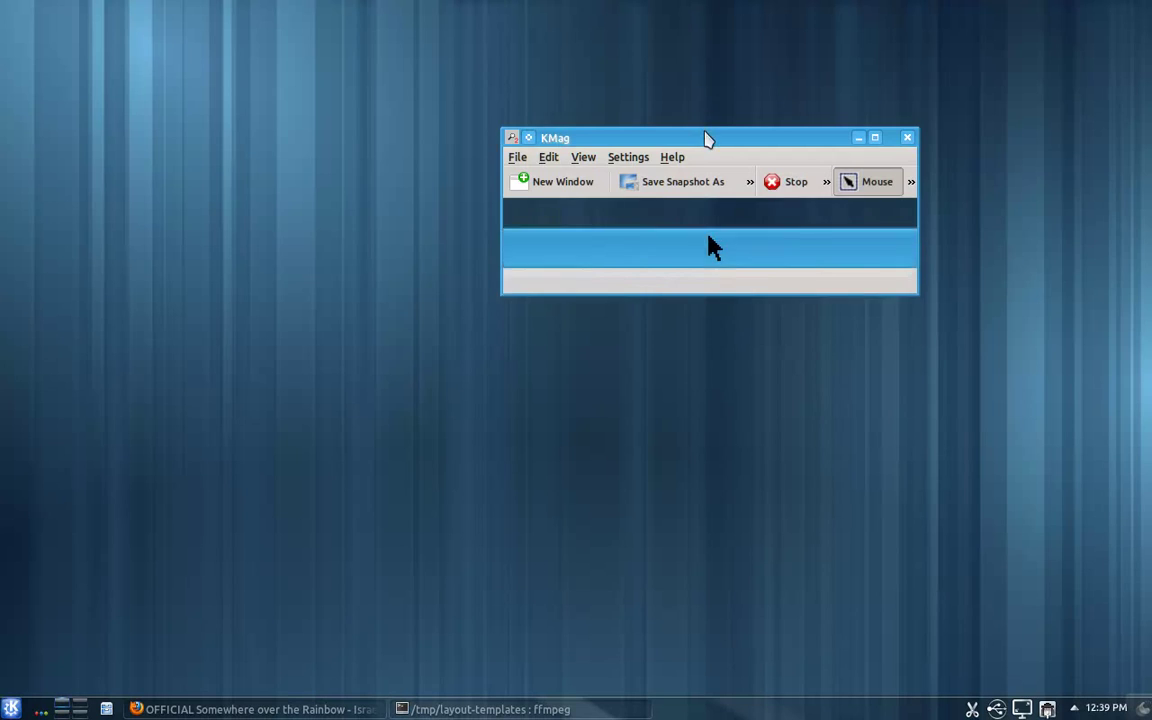
left_click_drag(706, 138, 930, 268)
left_click(11, 709)
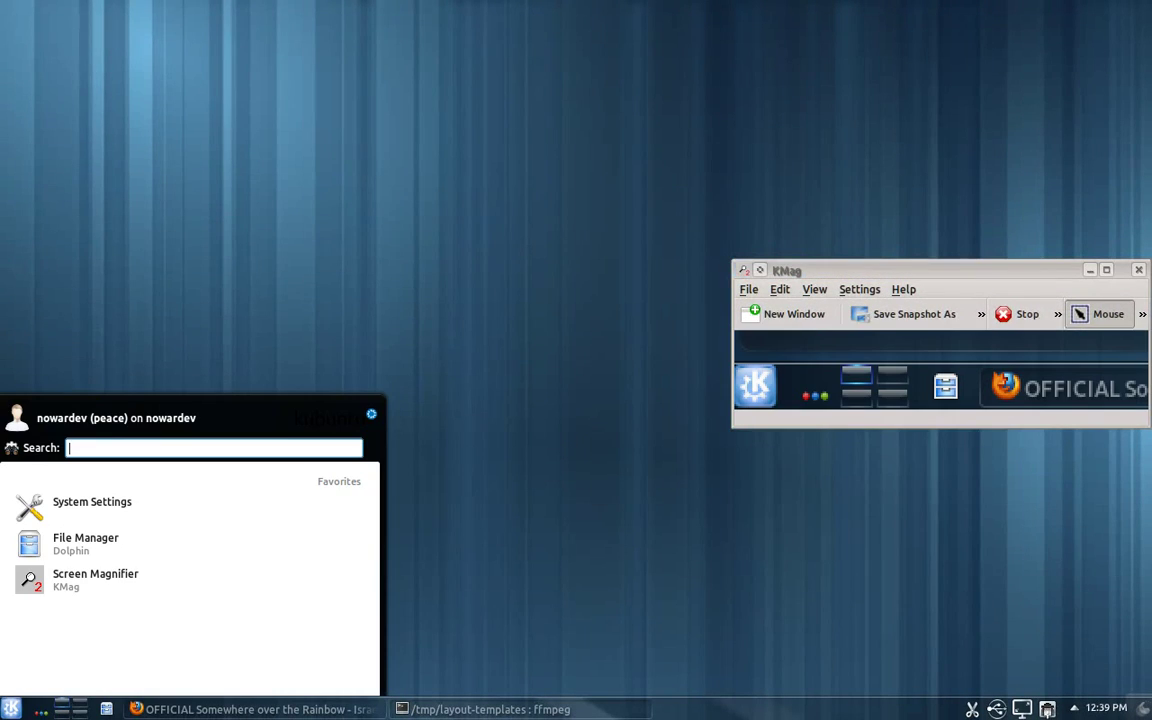
key("Escape")
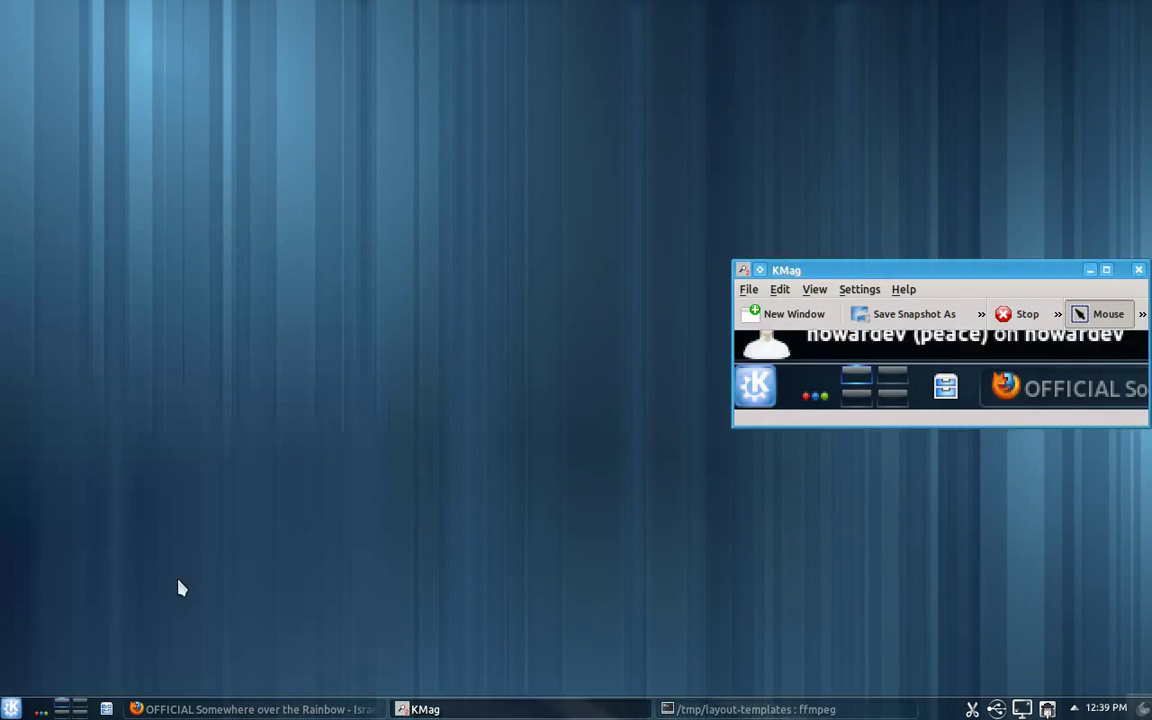
Step: Clear the existing panel from the desktop using the Remove Panel template
right_click(453, 364)
mouse_move(508, 413)
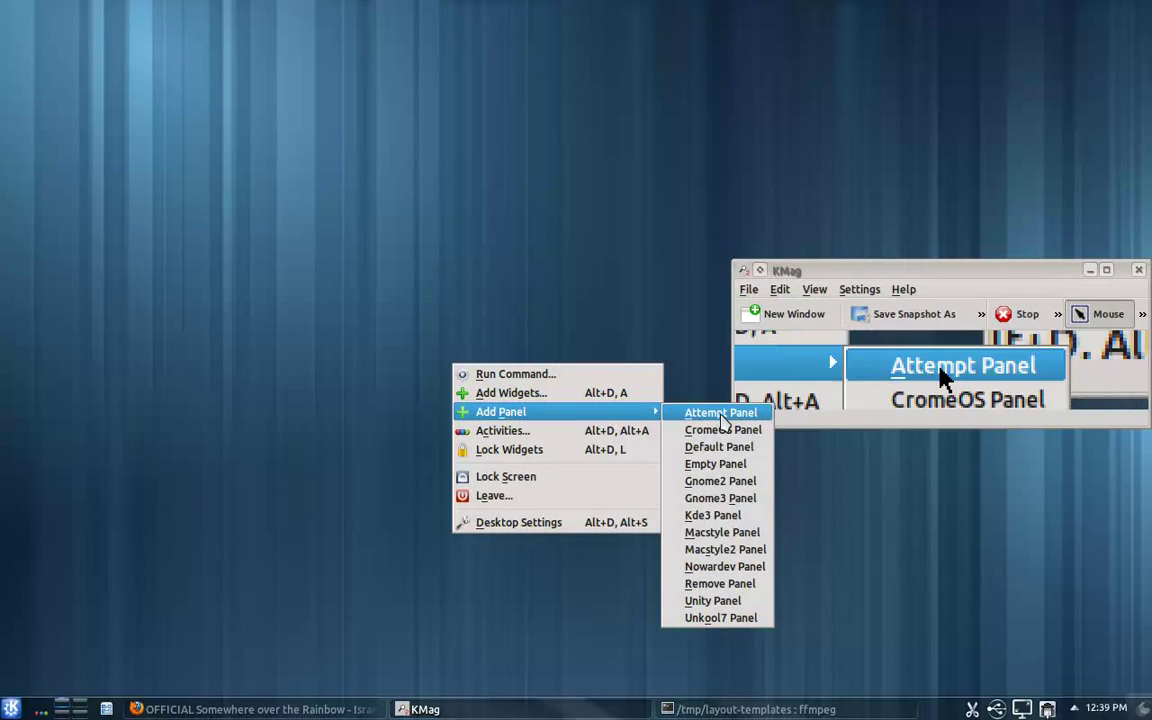
left_click(735, 589)
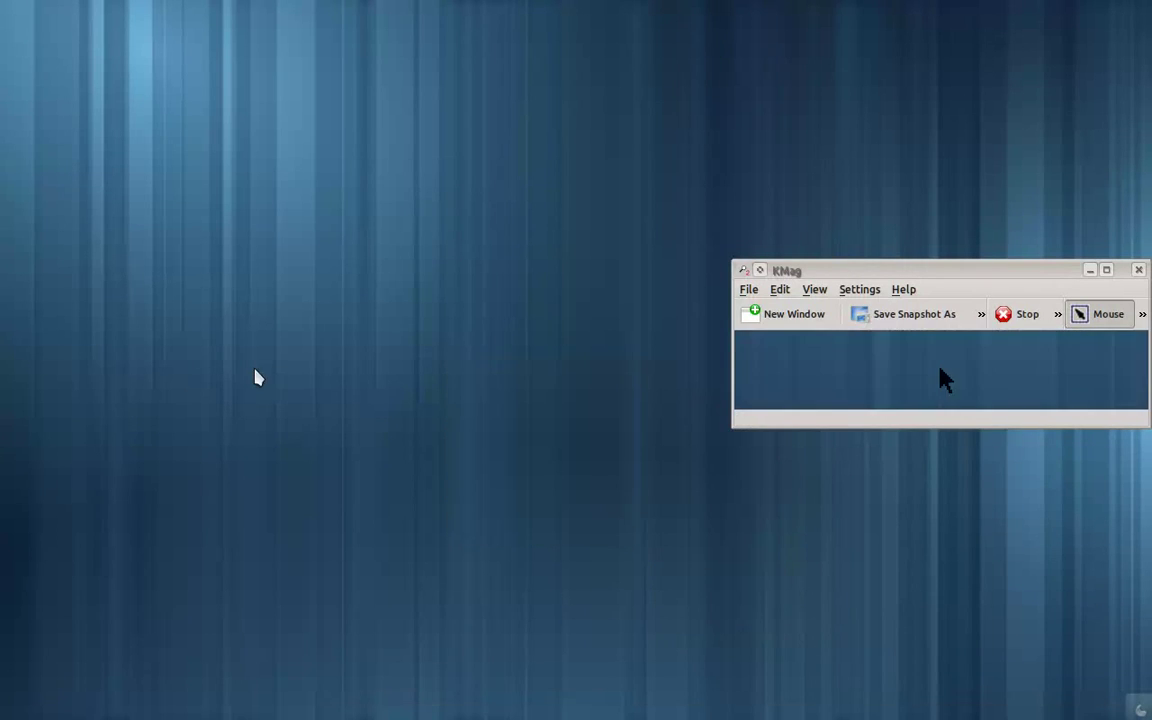
Step: Add the CromeOS Panel template to the empty desktop
right_click(253, 369)
mouse_move(300, 417)
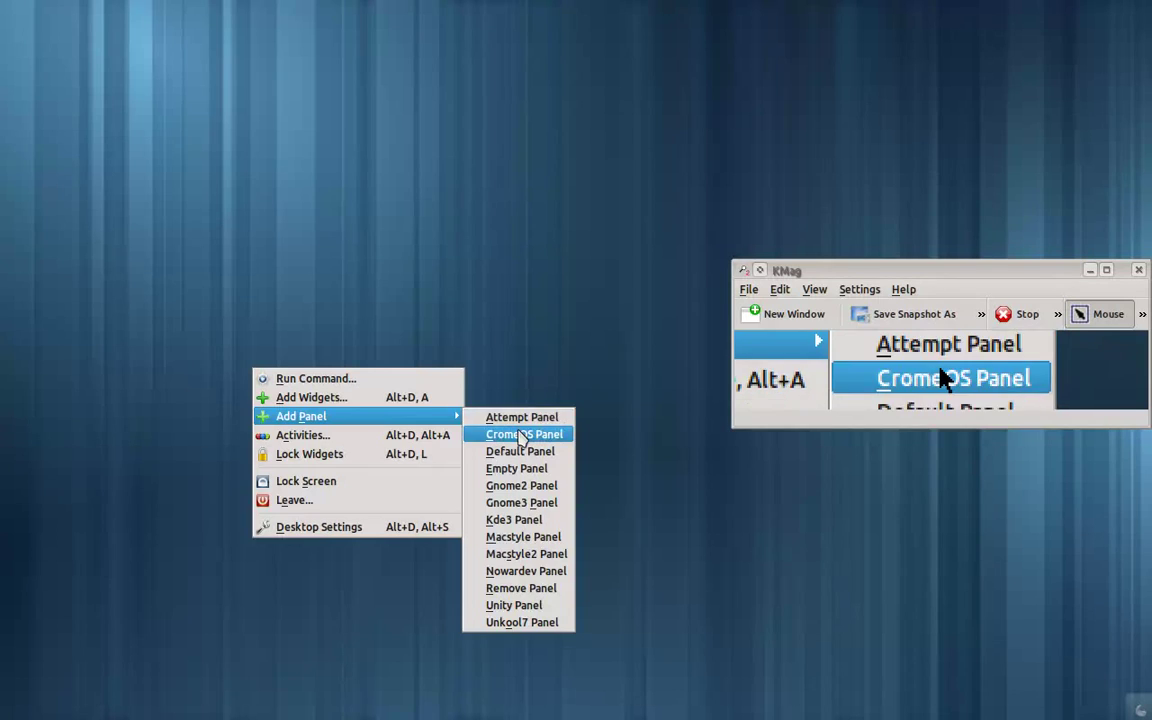
left_click(520, 434)
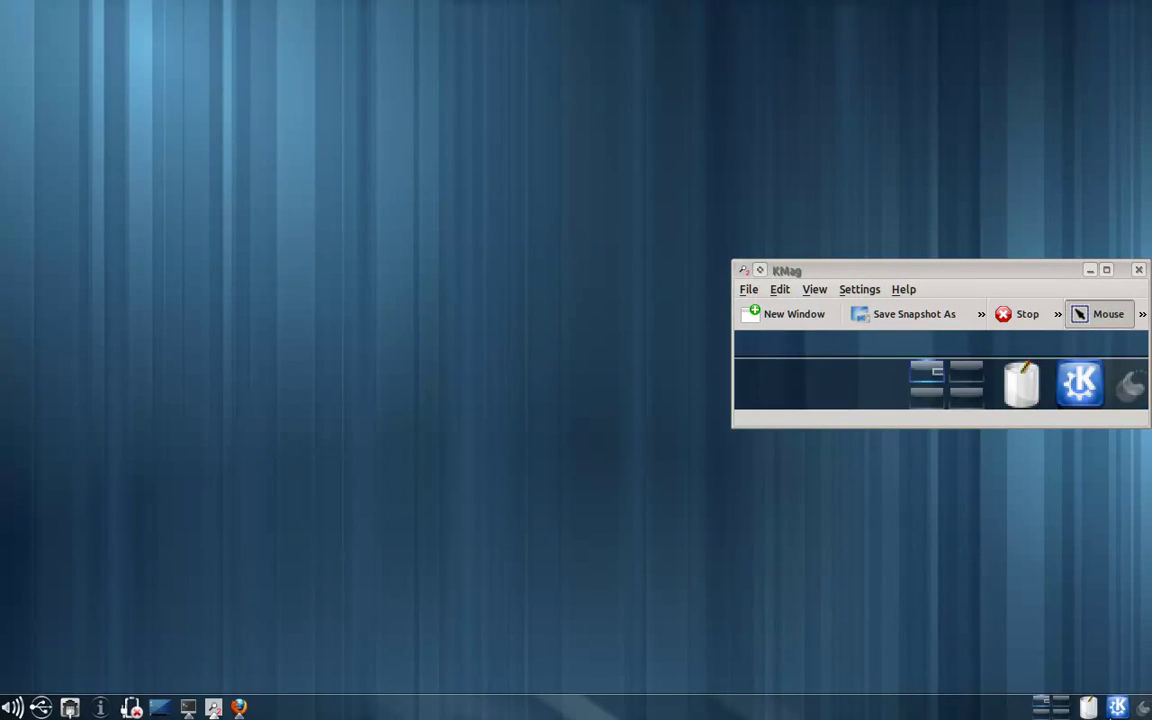
Step: Examine the CromeOS panel's application launcher, network status and the task icons for the terminal, magnifier and Firefox
left_click(1117, 707)
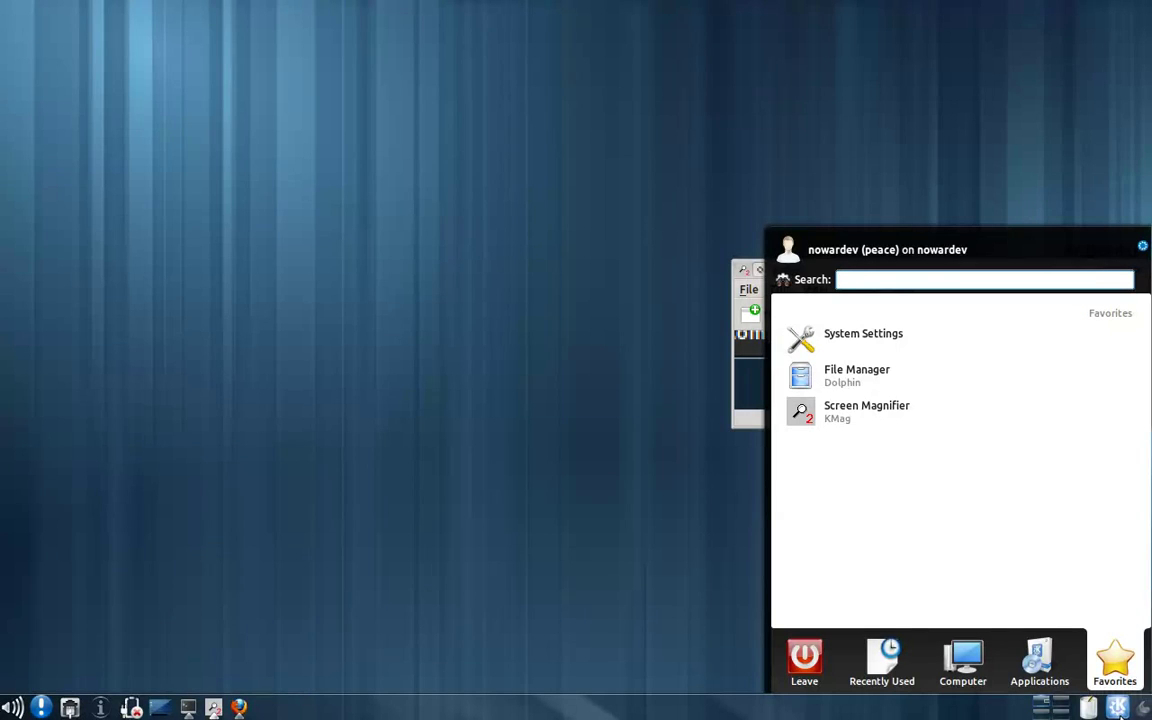
left_click(1117, 707)
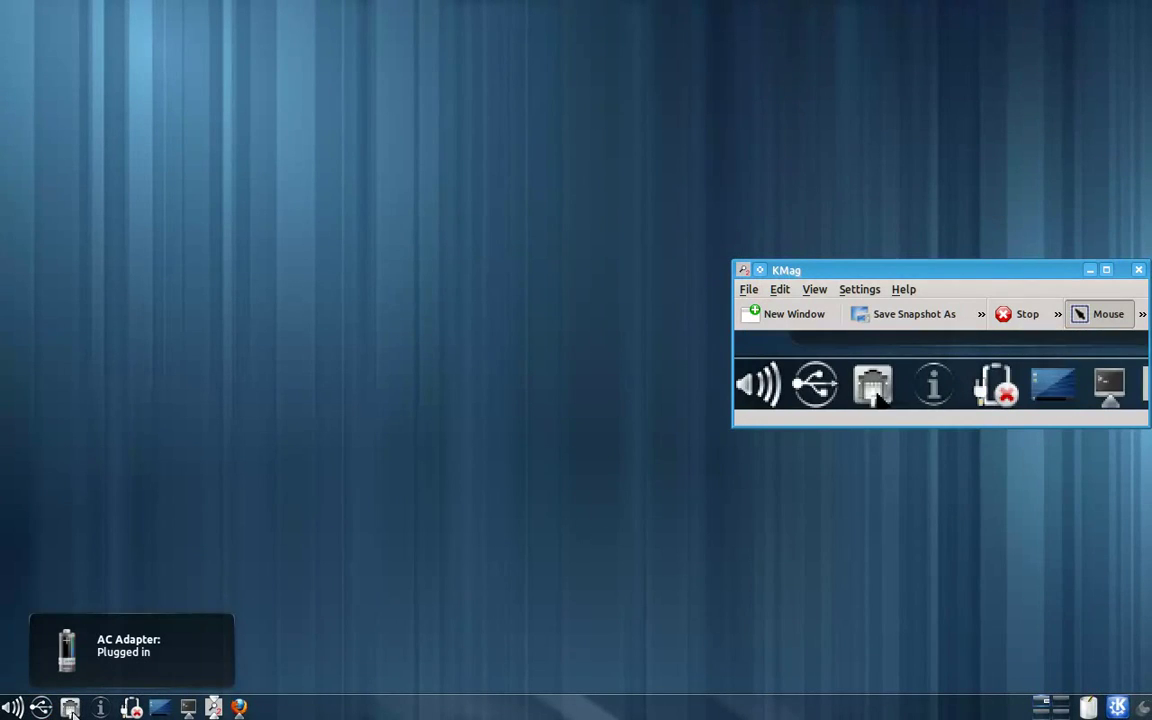
mouse_move(41, 708)
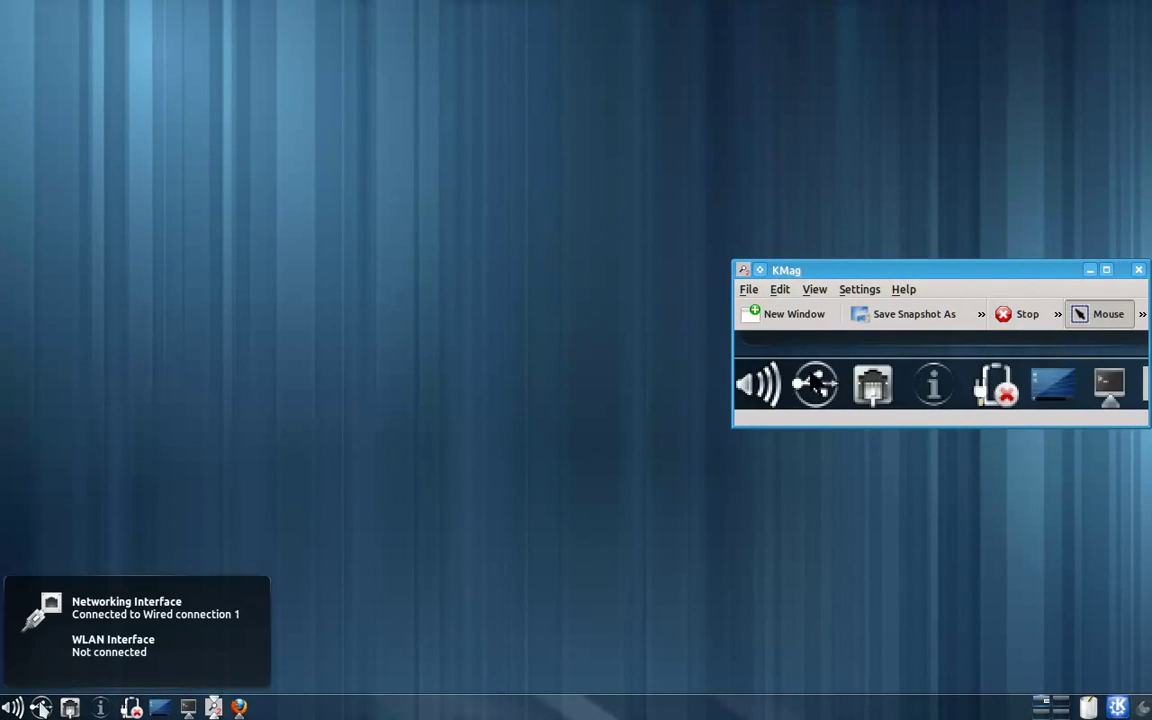
left_click(188, 708)
left_click(188, 708)
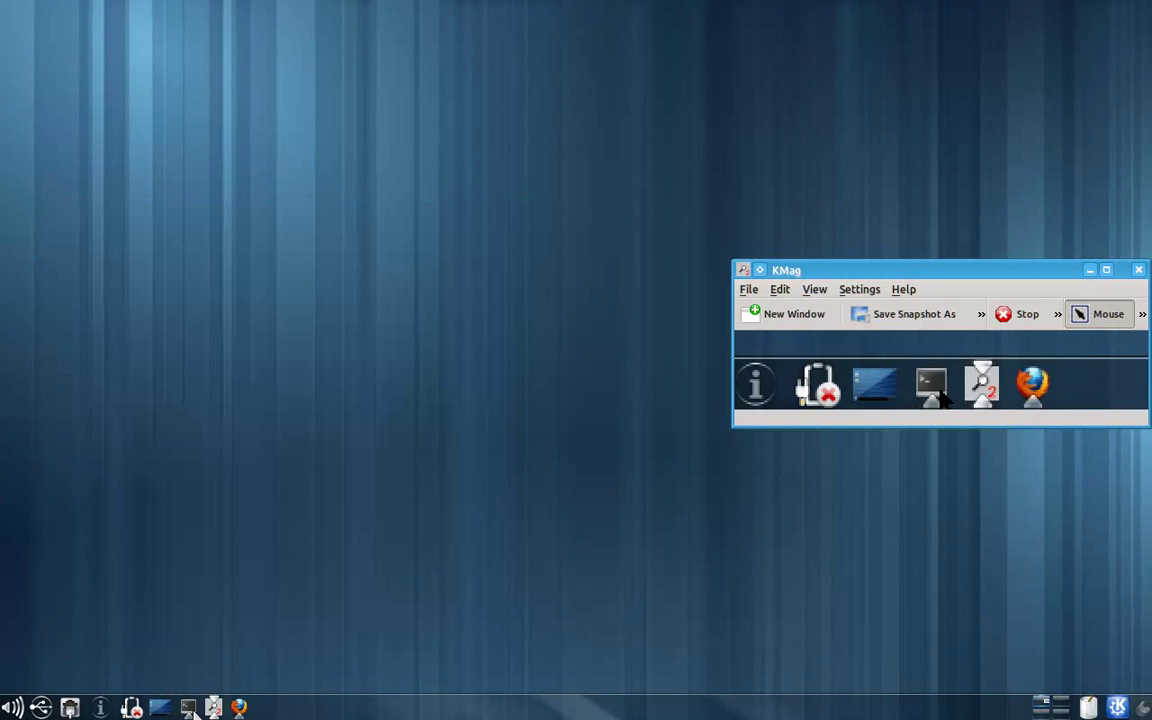
left_click(213, 708)
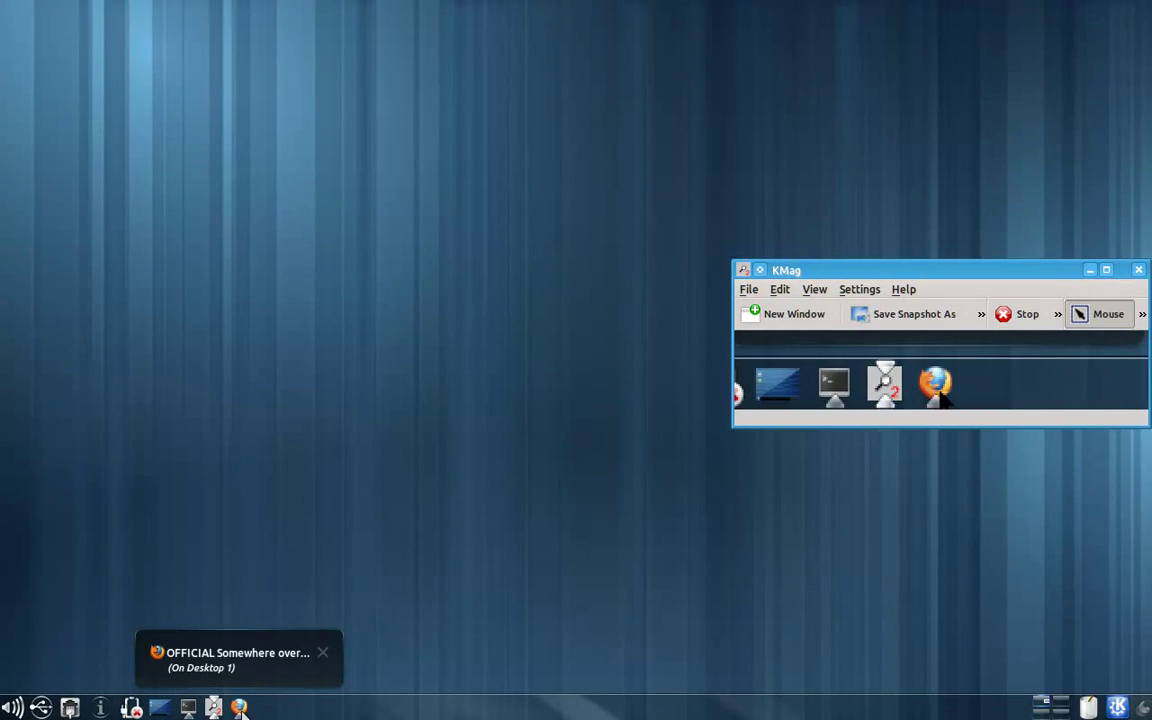
left_click(240, 708)
left_click(240, 708)
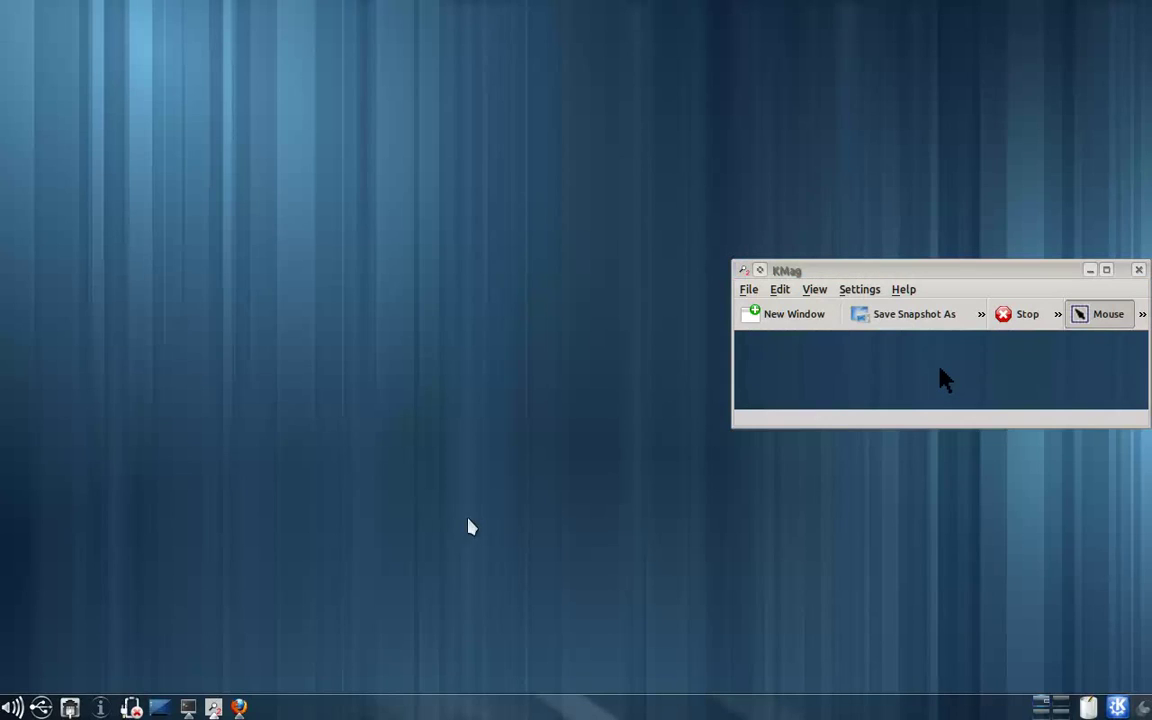
Step: Remove the CromeOS panel from the desktop
right_click(95, 419)
mouse_move(240, 466)
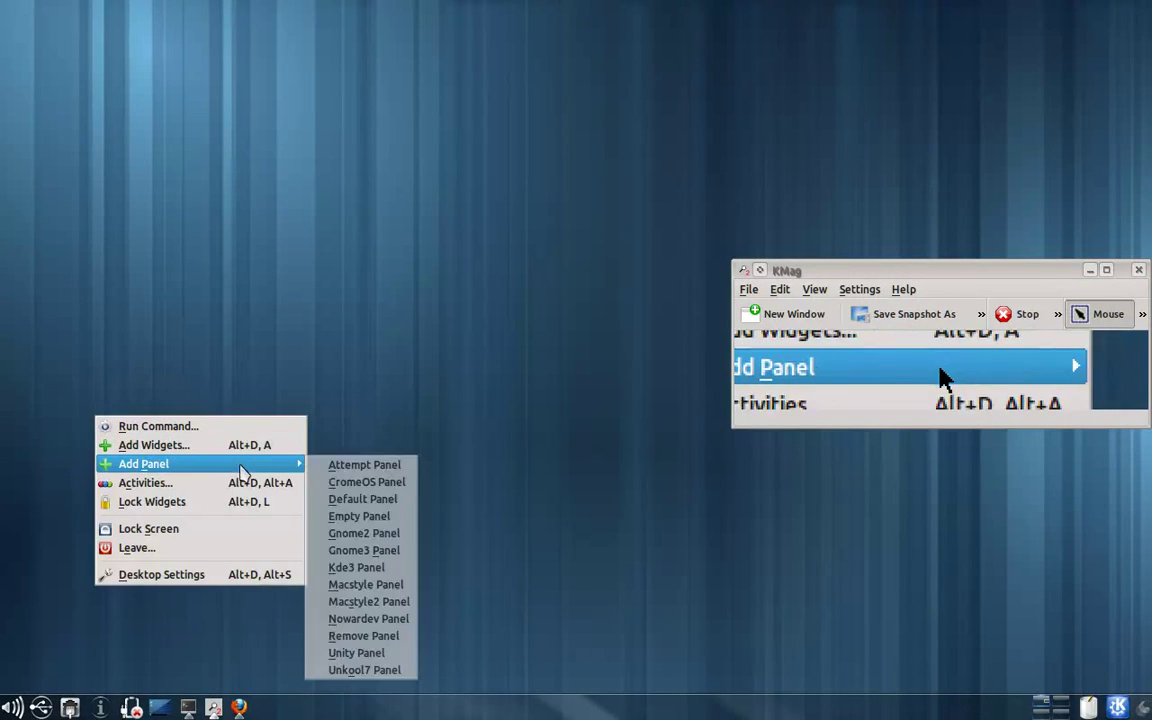
left_click(380, 567)
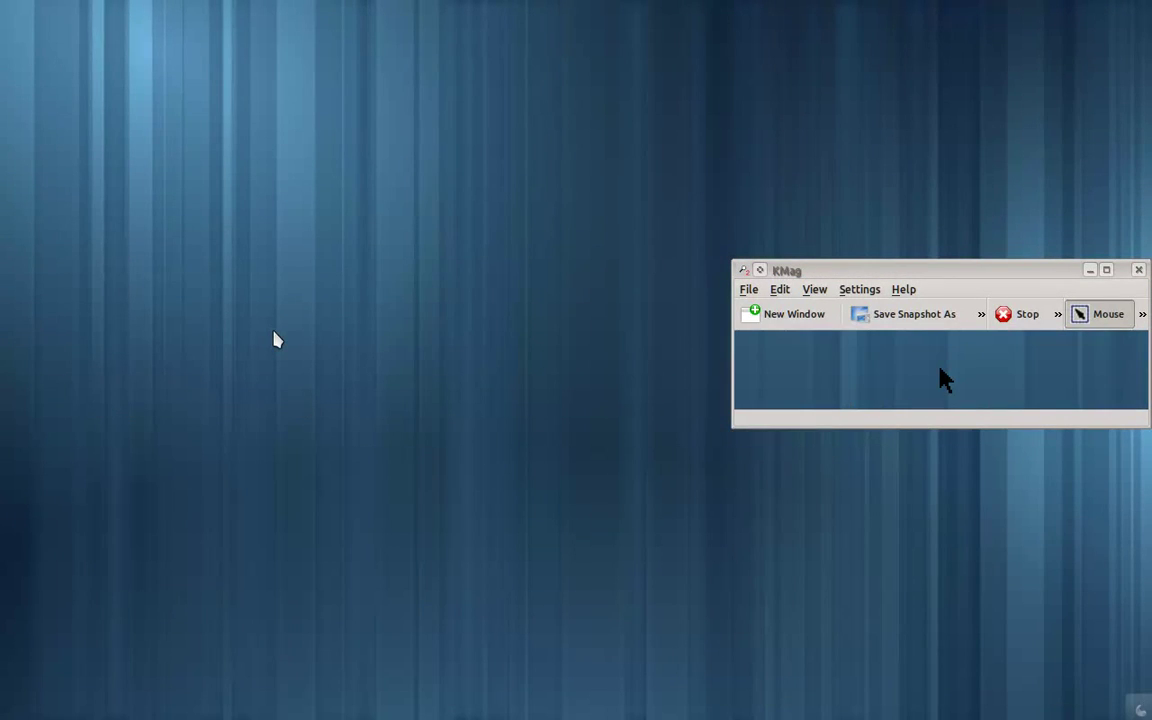
Step: Add the Gnome2 Panel template to the cleared desktop
right_click(277, 340)
mouse_move(362, 382)
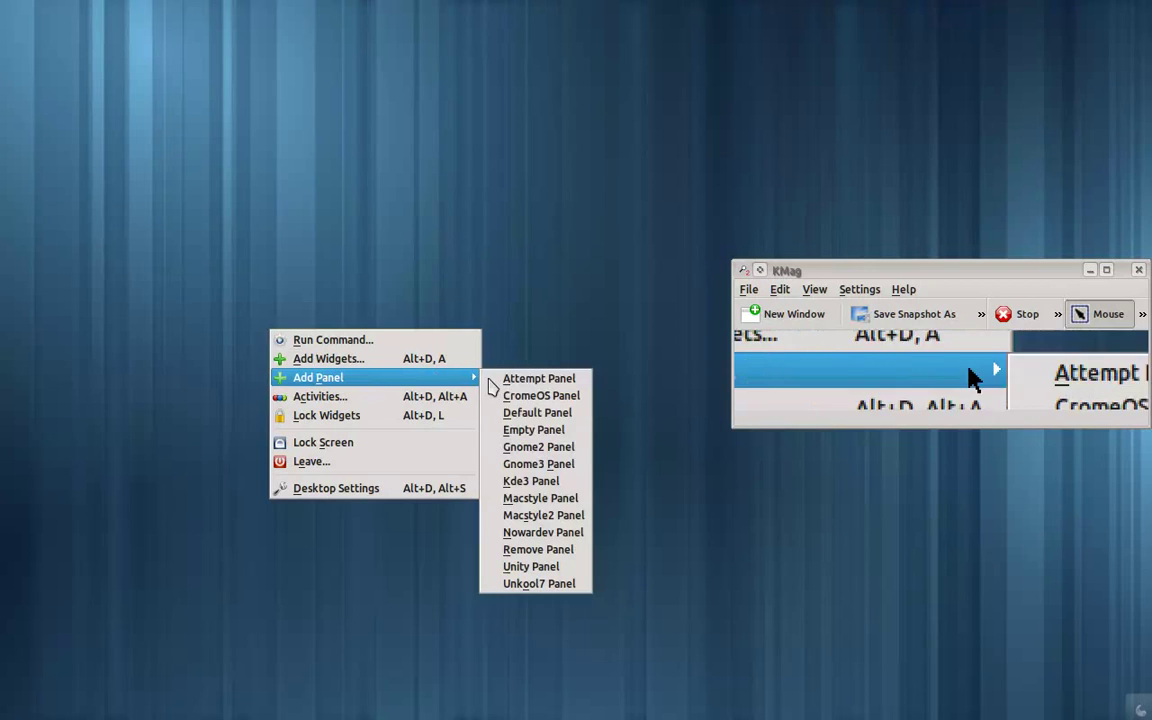
left_click(557, 452)
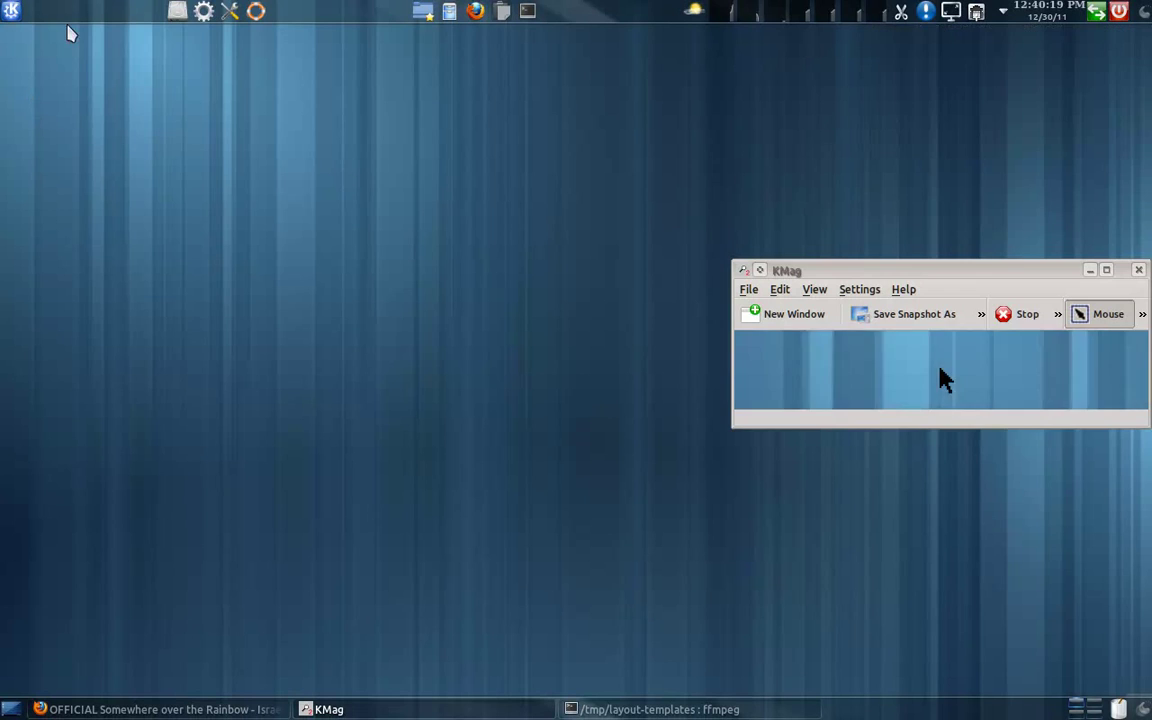
Step: Browse the Internet and Multimedia categories in the Gnome2 panel's application menu and dismiss it
left_click(10, 10)
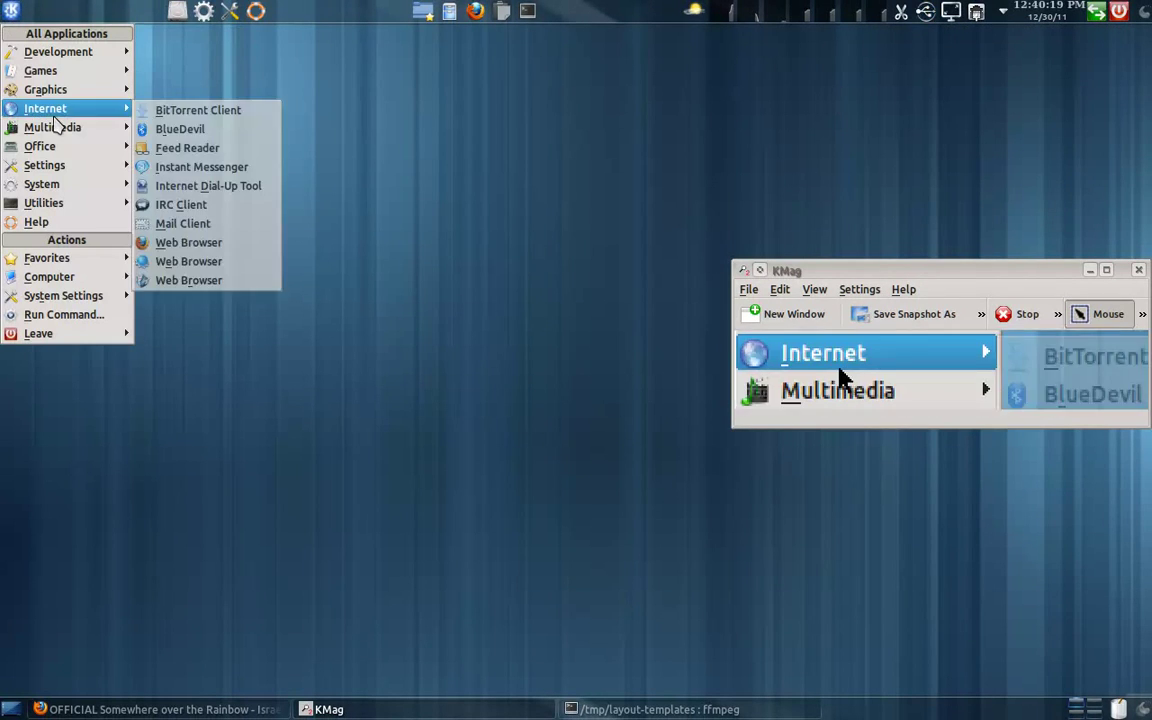
mouse_move(52, 127)
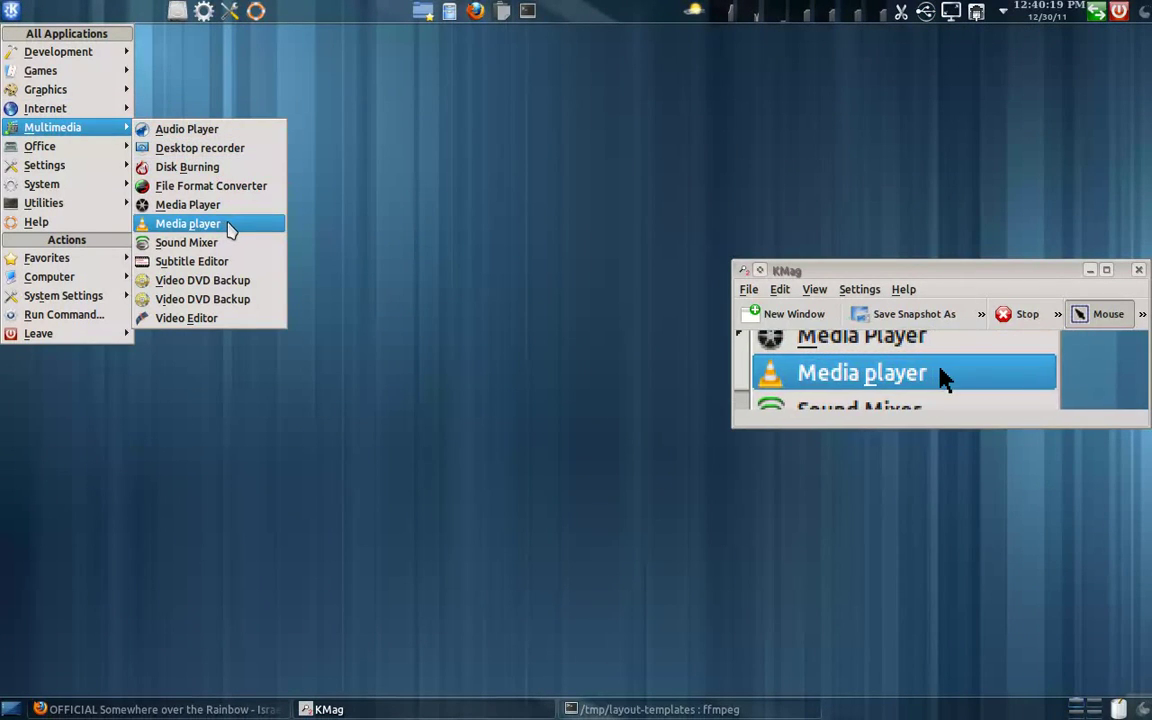
left_click(381, 98)
Step: Look through the Gnome2 panel's list of devices and places, and open and close System Settings from its launcher
left_click(177, 10)
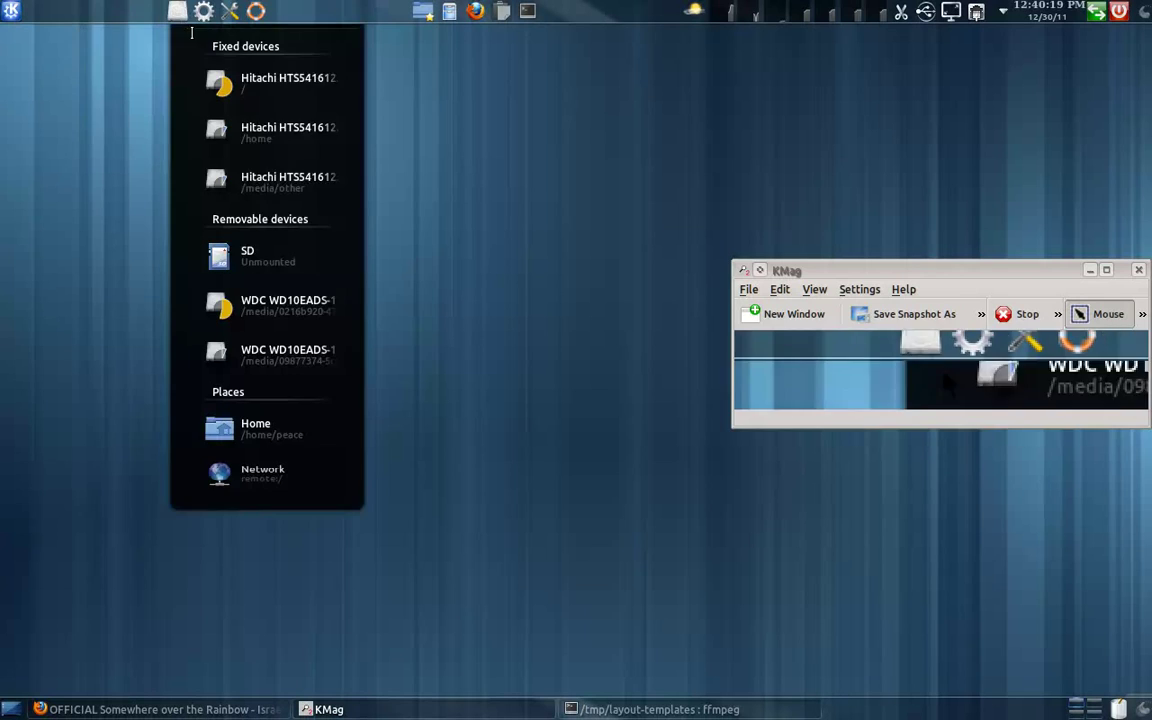
scroll(290, 320, "down", 5)
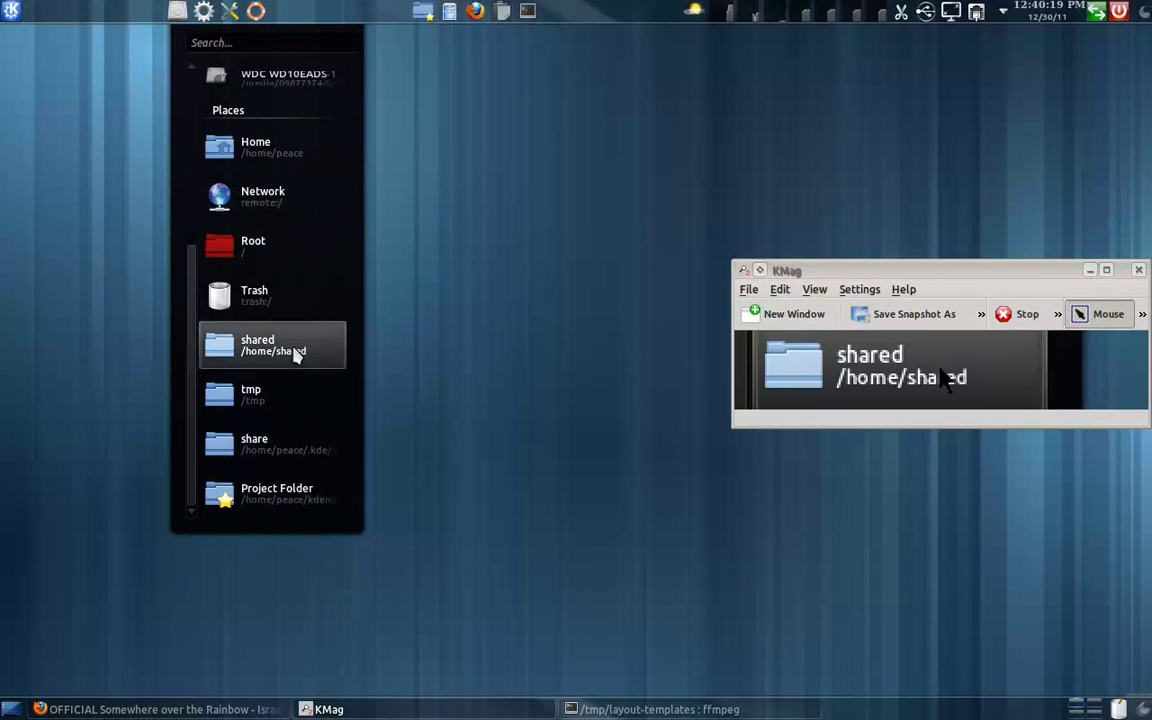
scroll(270, 235, "up", 6)
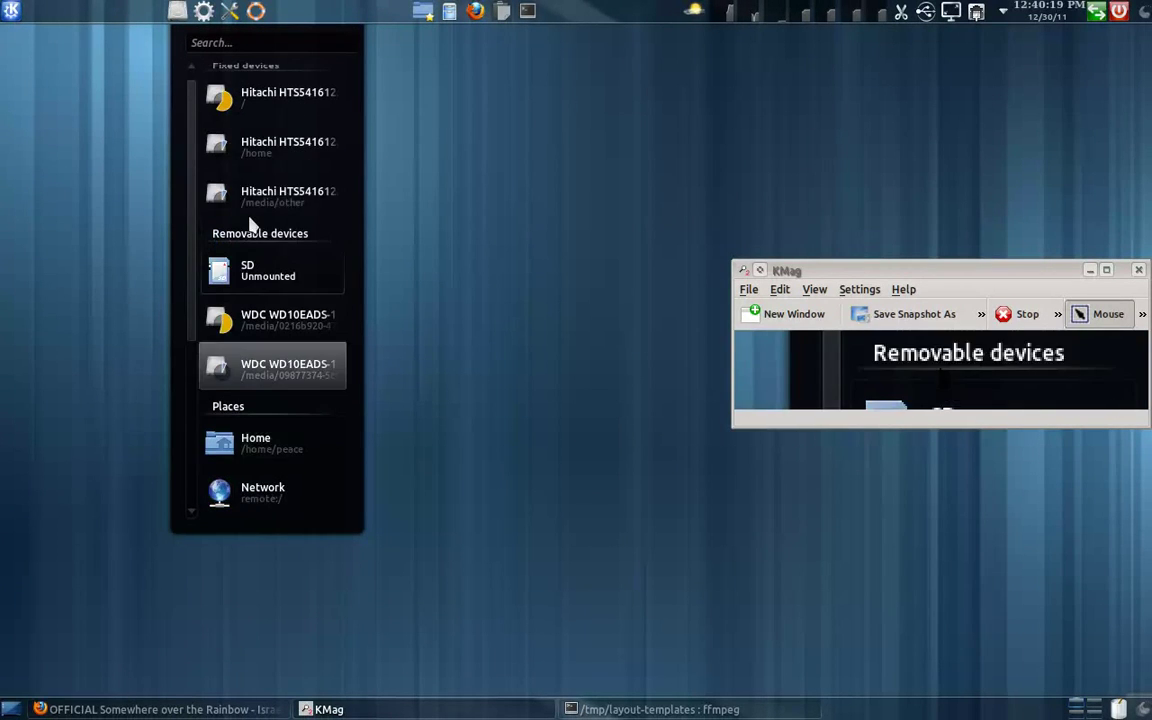
left_click(301, 327)
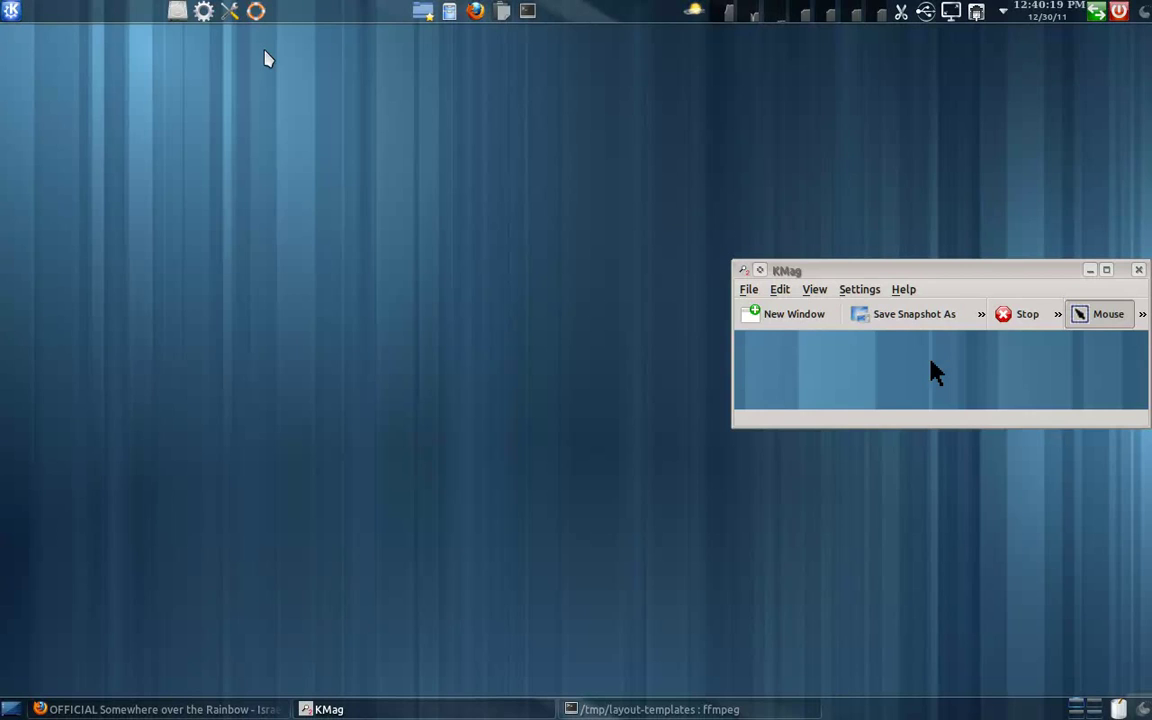
left_click(229, 11)
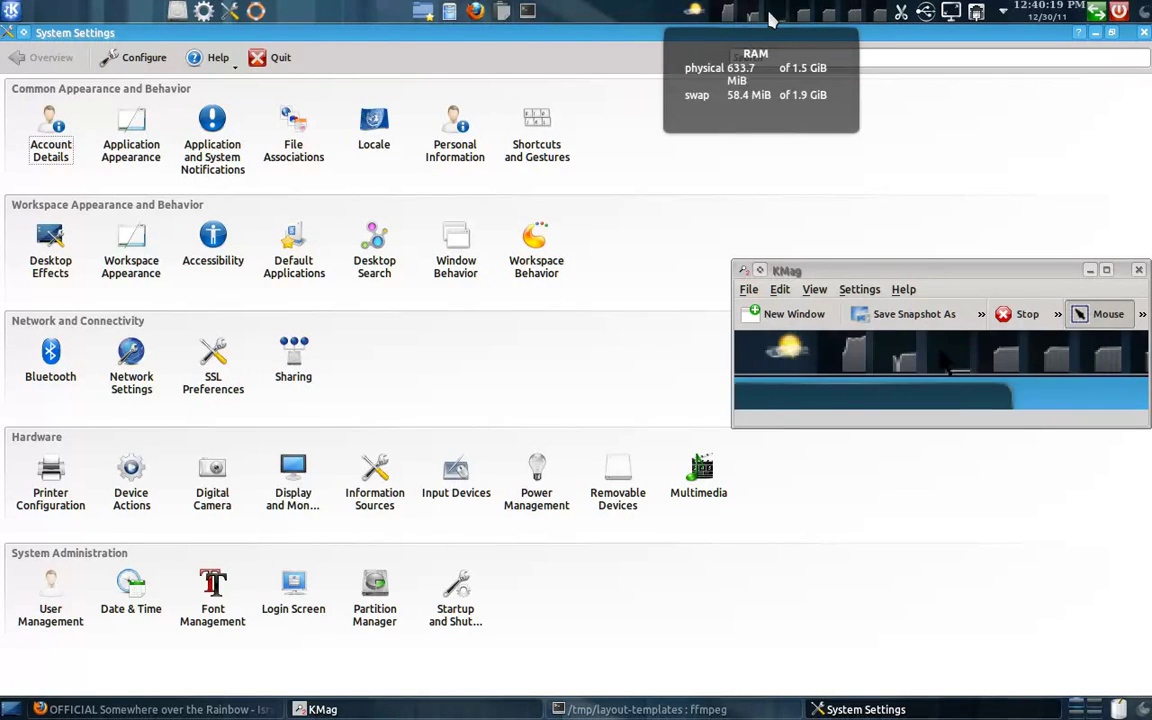
left_click(1143, 33)
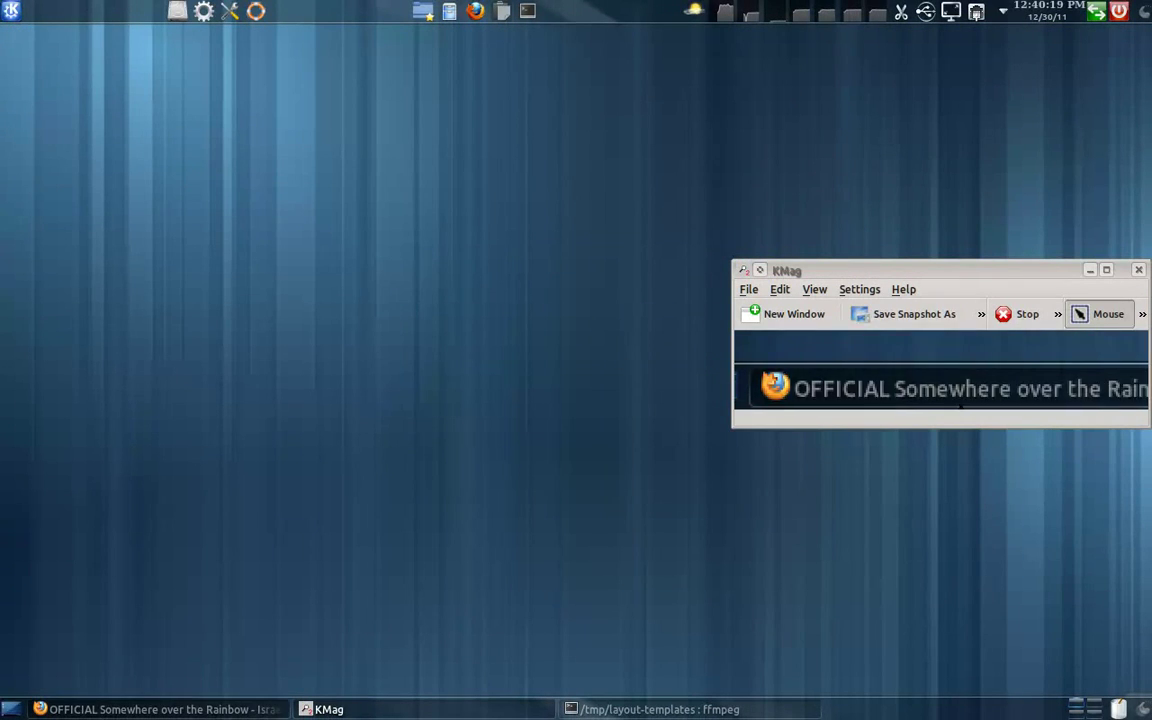
Step: Remove the Gnome2 panels using the Remove Panel template
right_click(182, 293)
mouse_move(300, 339)
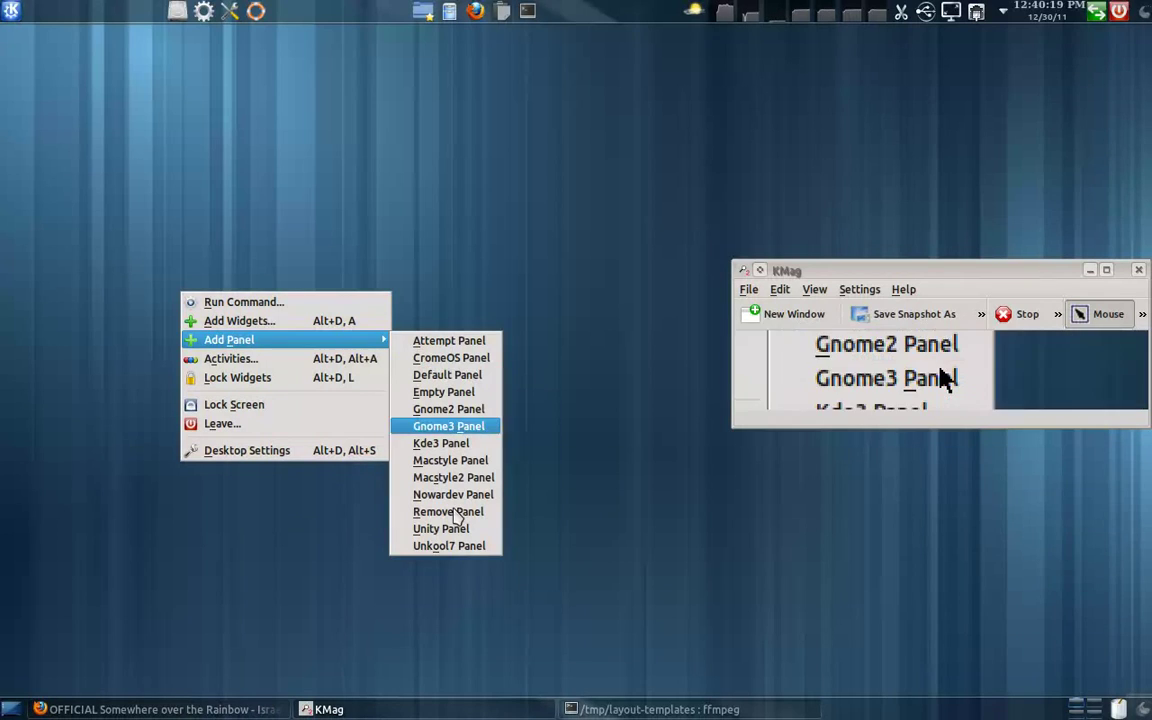
left_click(460, 512)
Step: Add the Gnome3 Panel template to the desktop and hide the menu bar inside the KMag window
right_click(252, 319)
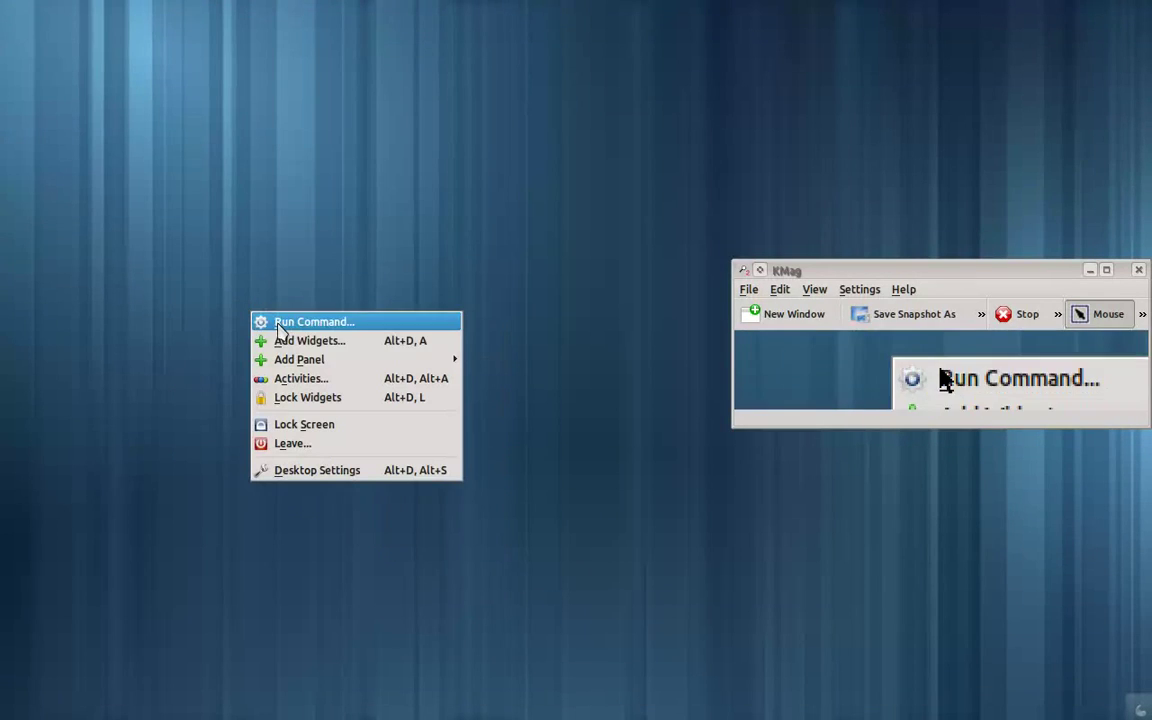
mouse_move(308, 367)
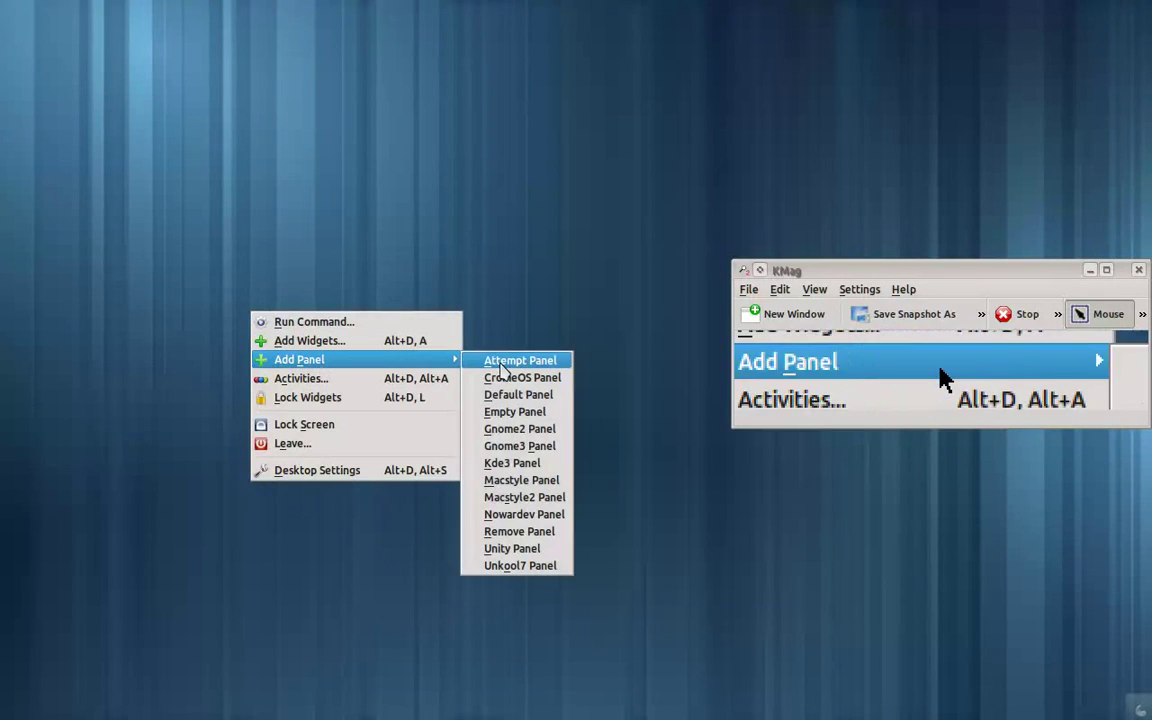
left_click(549, 456)
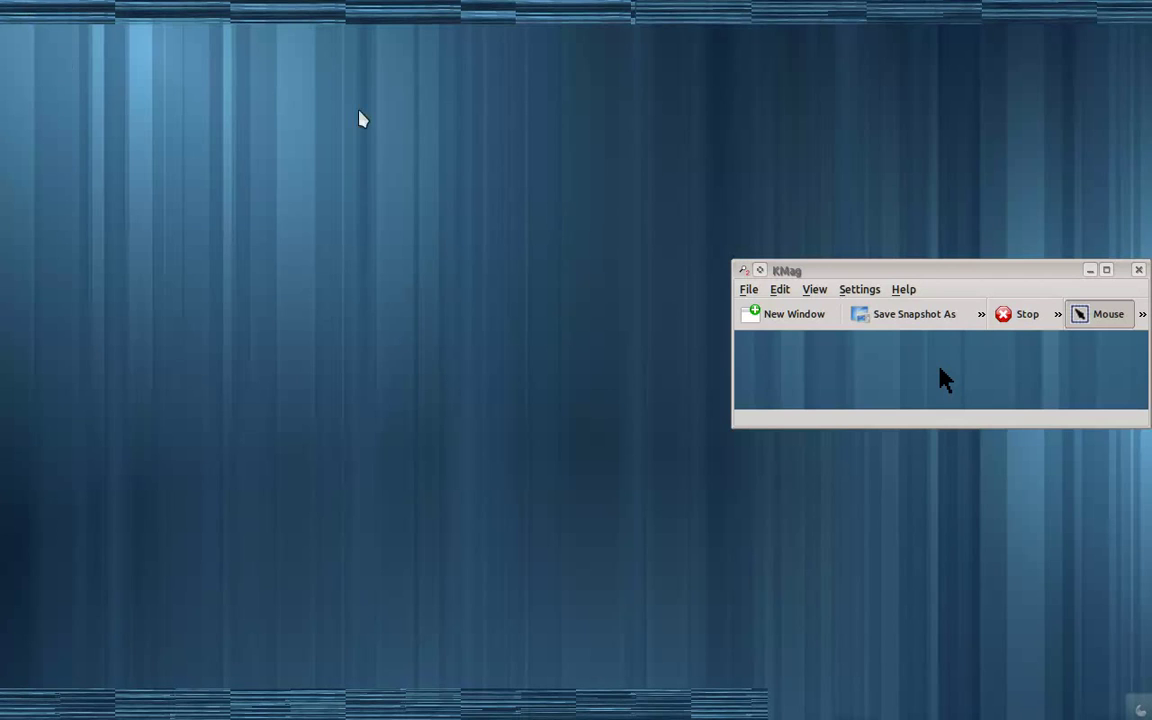
key("ctrl+m")
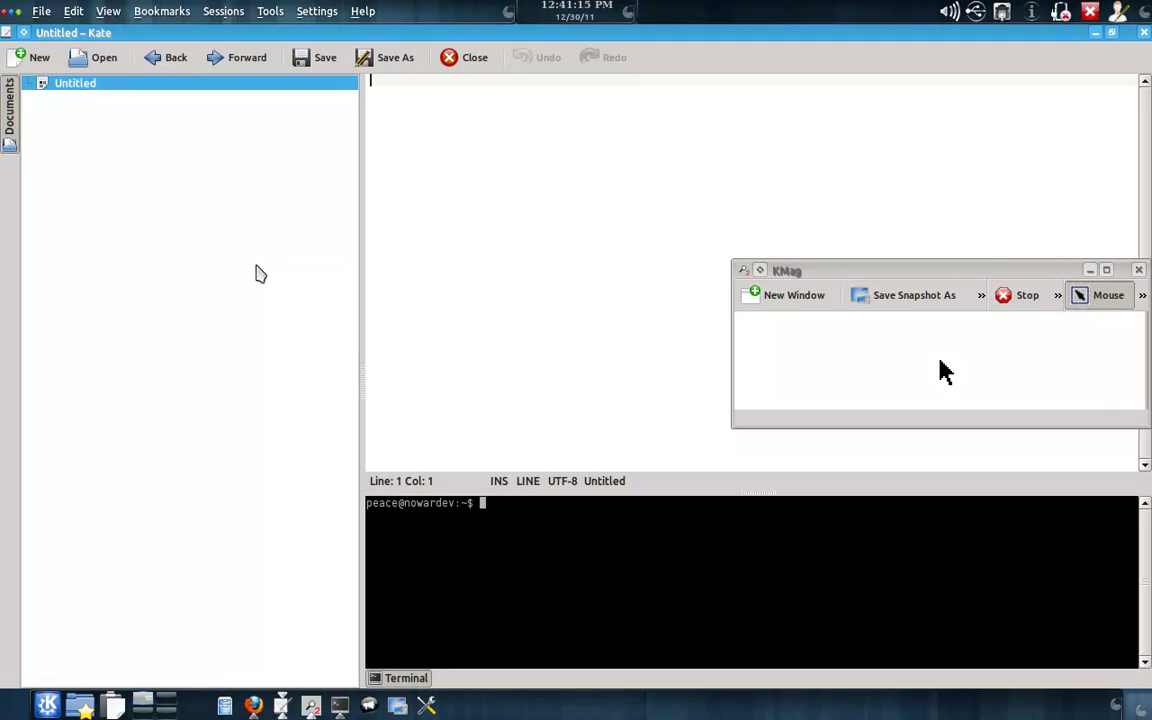
Step: View Kate's Tools menu in the global menu bar, and restore the maximized Kate window and place it below the magnifier
left_click(262, 14)
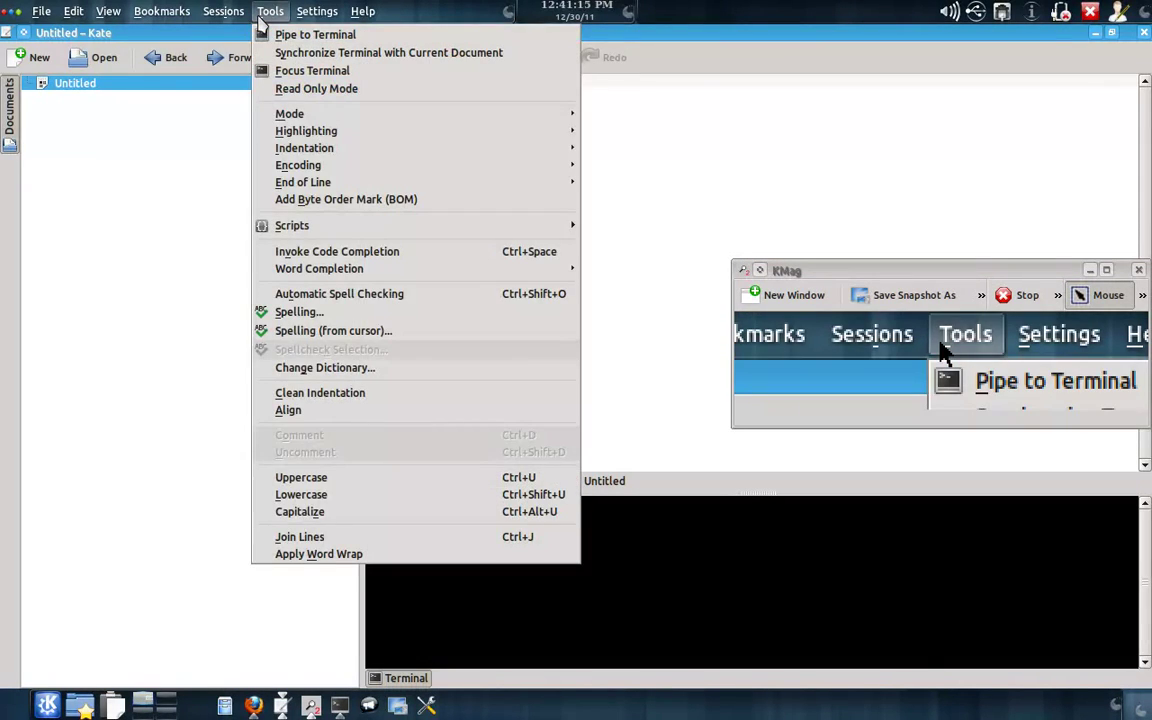
left_click(258, 17)
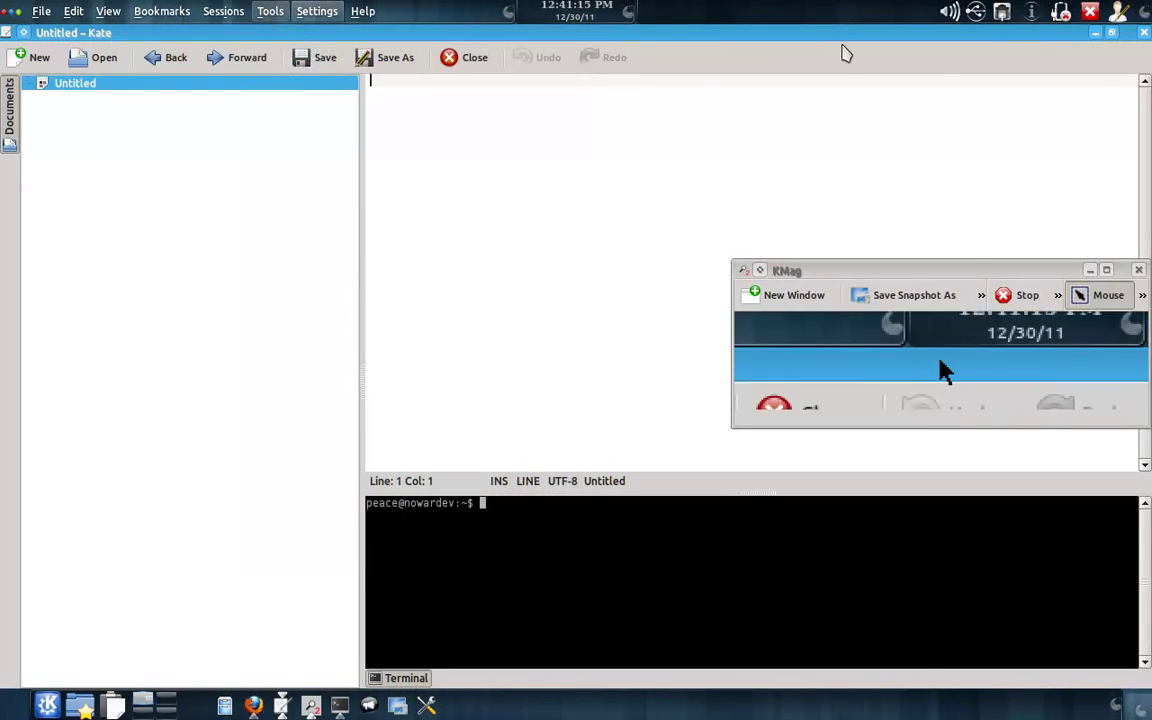
left_click(1117, 34)
left_click_drag(764, 465, 1134, 357)
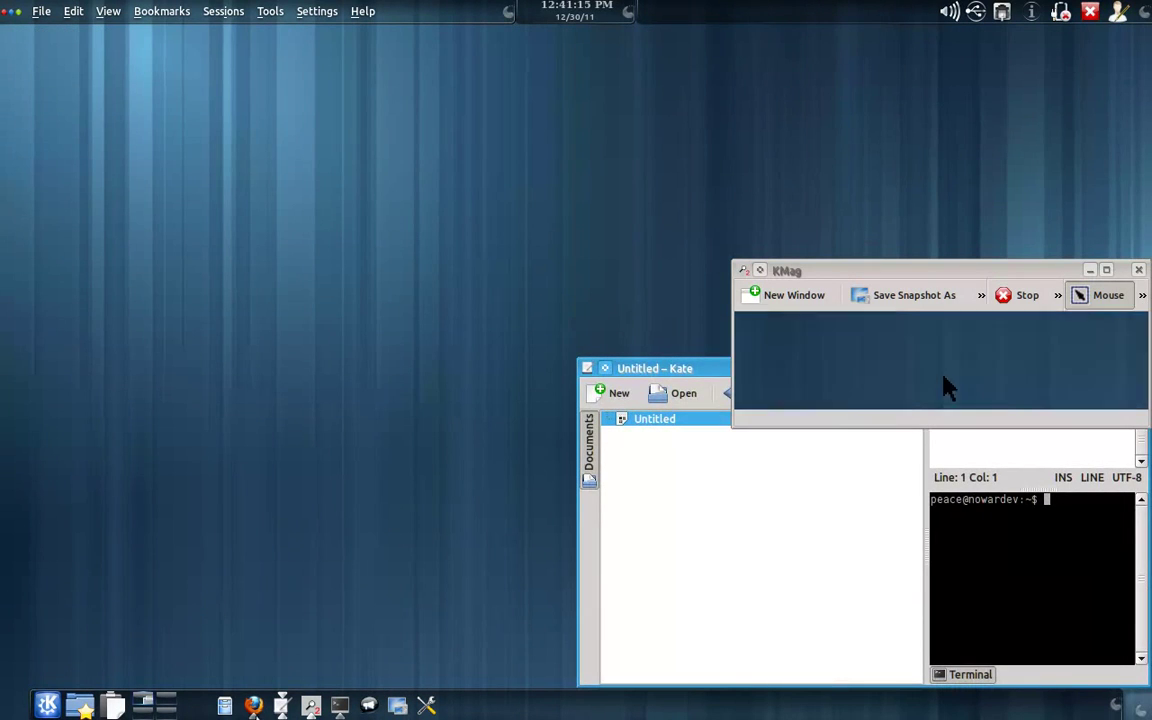
Step: Restore the minimized terminal window and tile it in the lower-left quarter of the desktop
left_click(339, 705)
left_click_drag(563, 50, 5, 600)
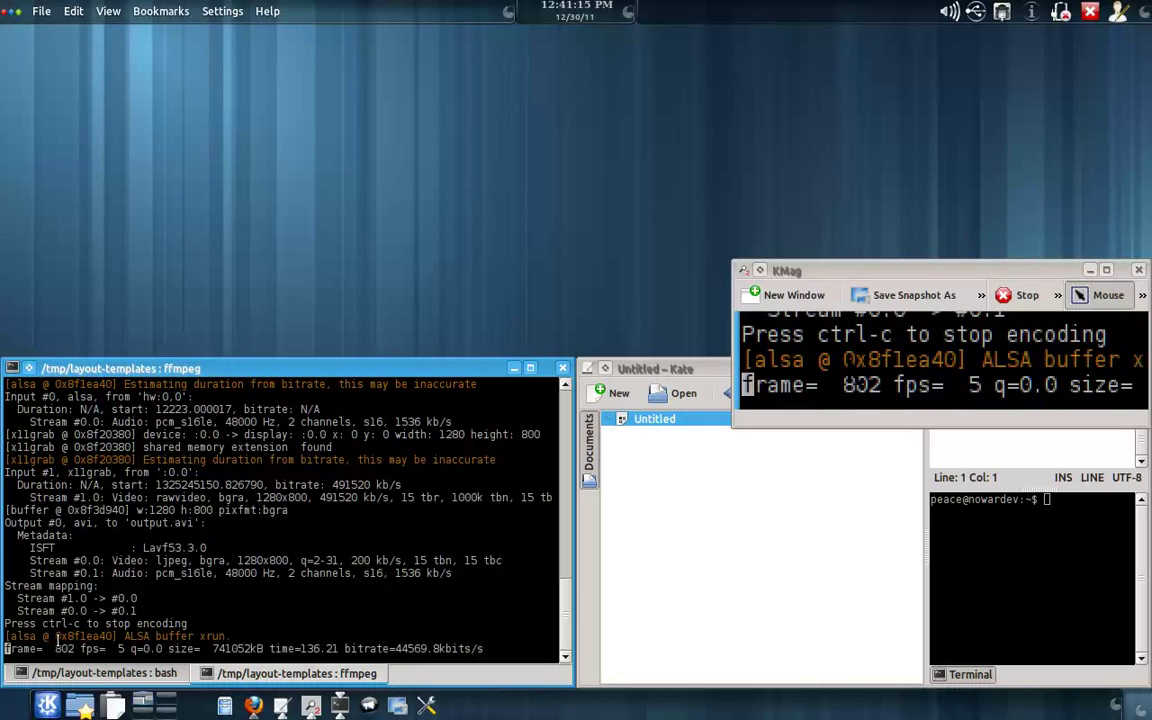
Step: Look through the Graphics and Multimedia categories in the Gnome3 panel's full-screen application launcher, and close the launcher
left_click(47, 705)
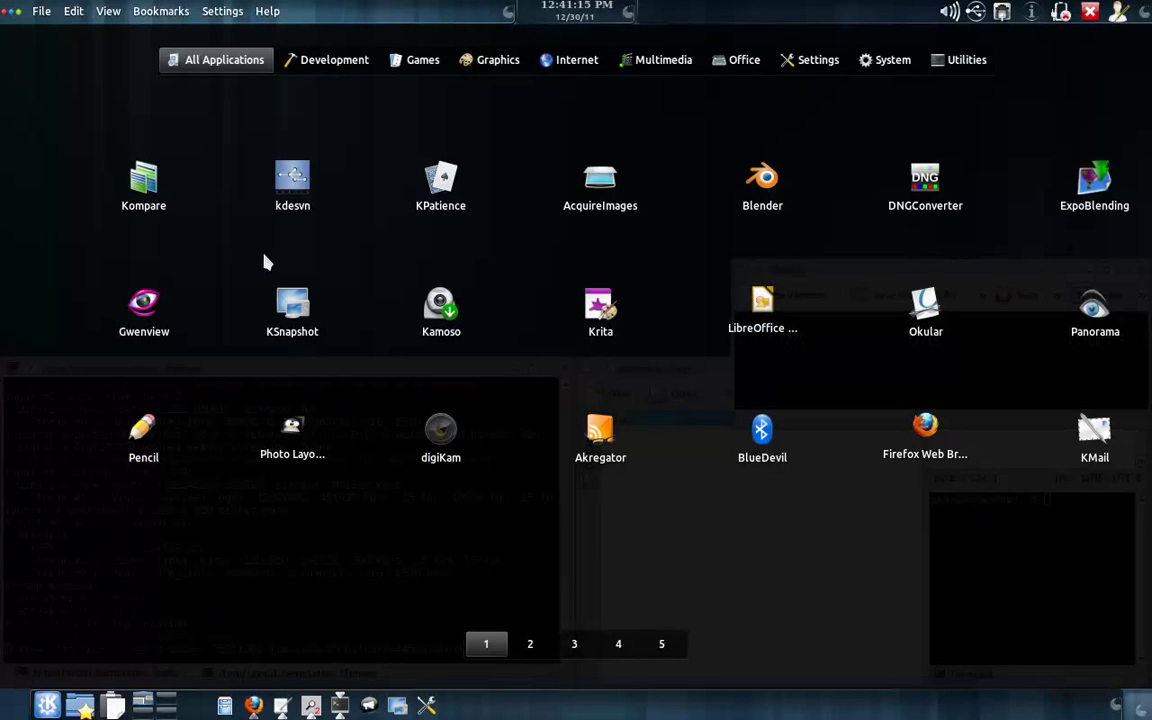
left_click(499, 64)
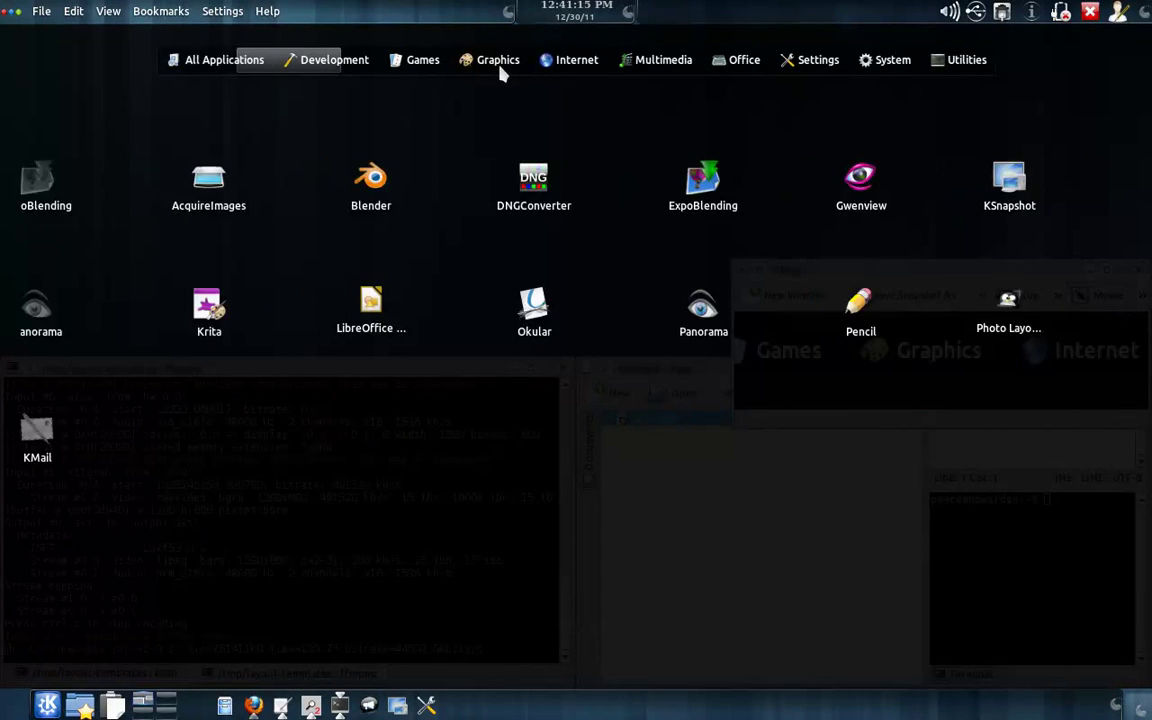
left_click(645, 68)
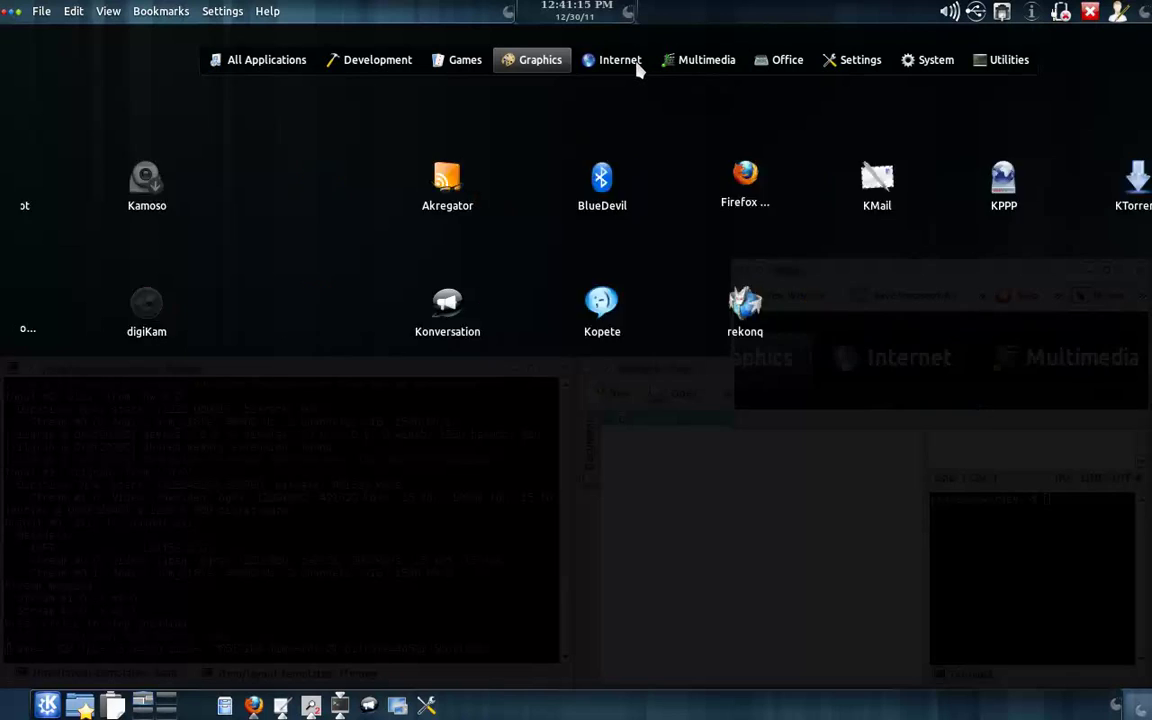
left_click(661, 66)
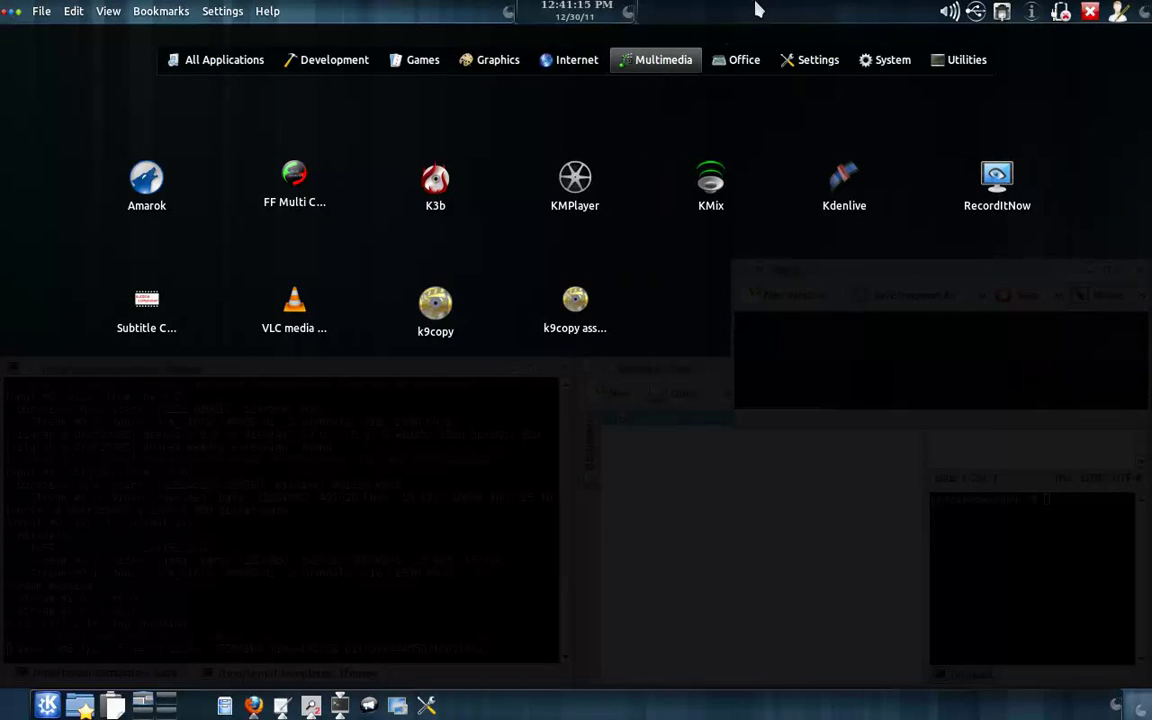
left_click(50, 705)
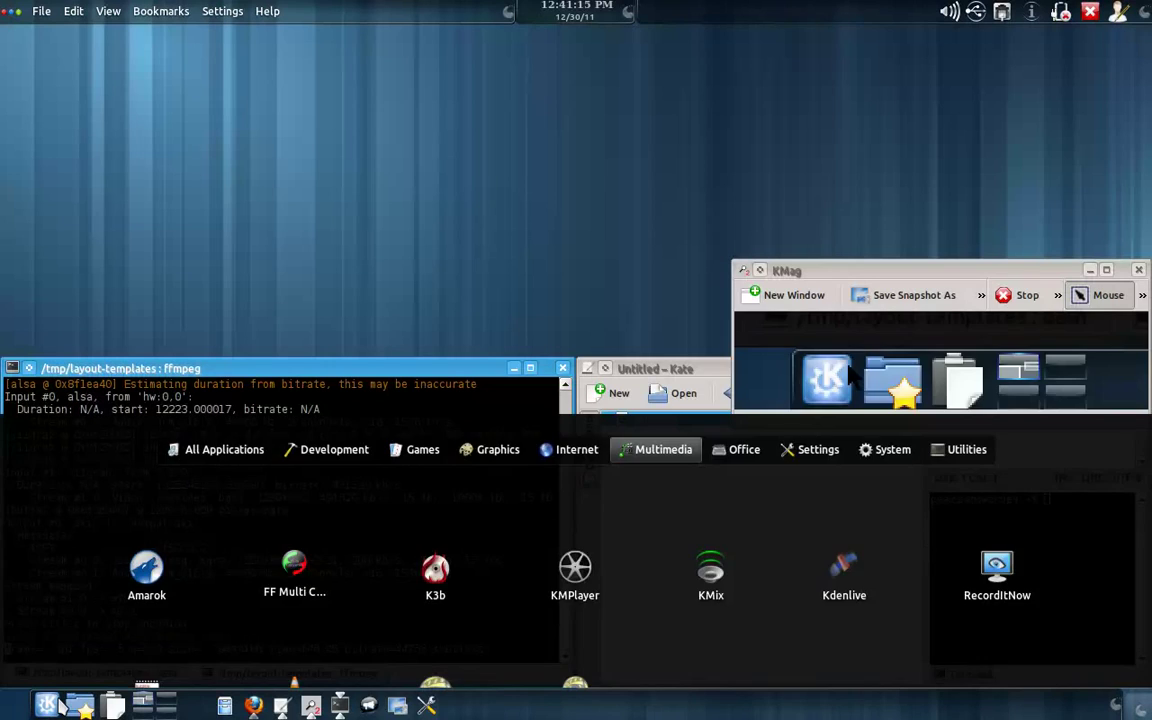
Step: Run the command "kdialog --passivepopup test" to show a test notification, and dismiss it
key("alt+F2")
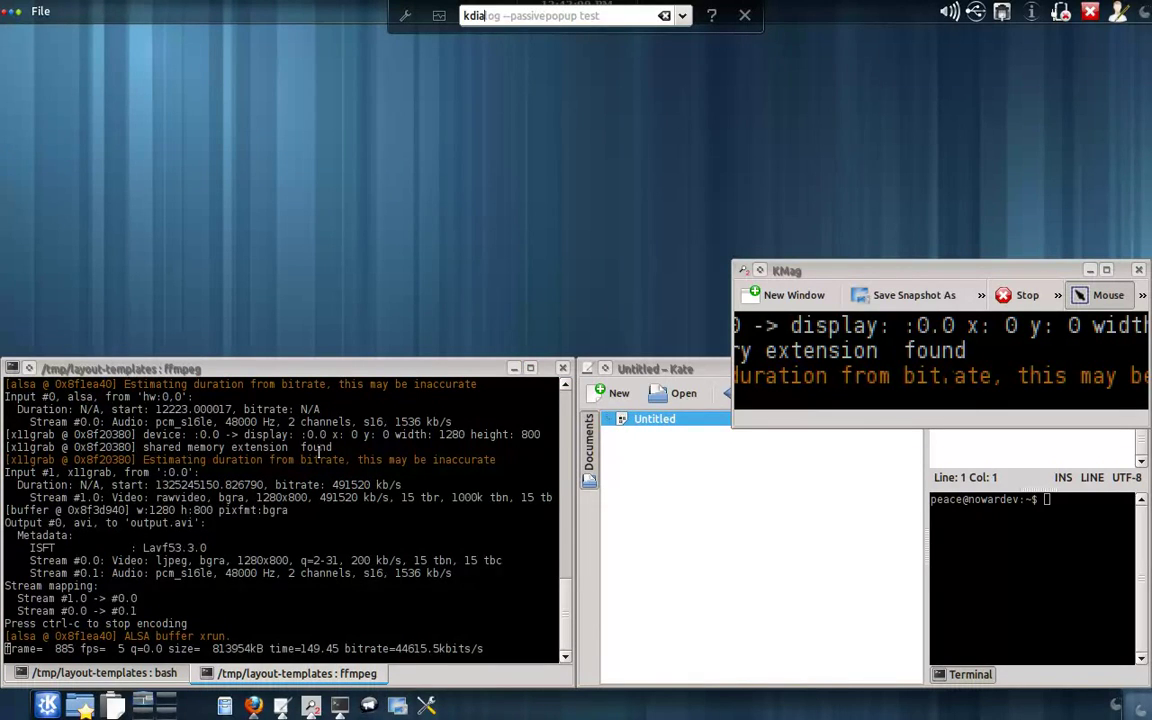
key("Return")
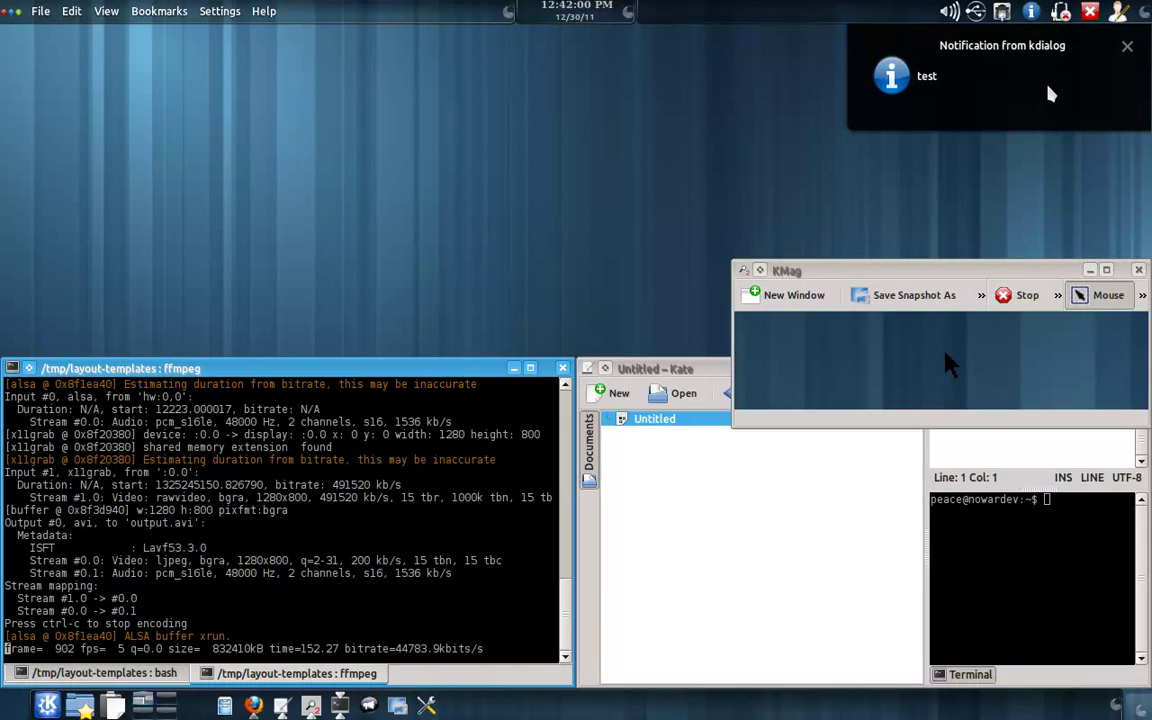
left_click(1127, 47)
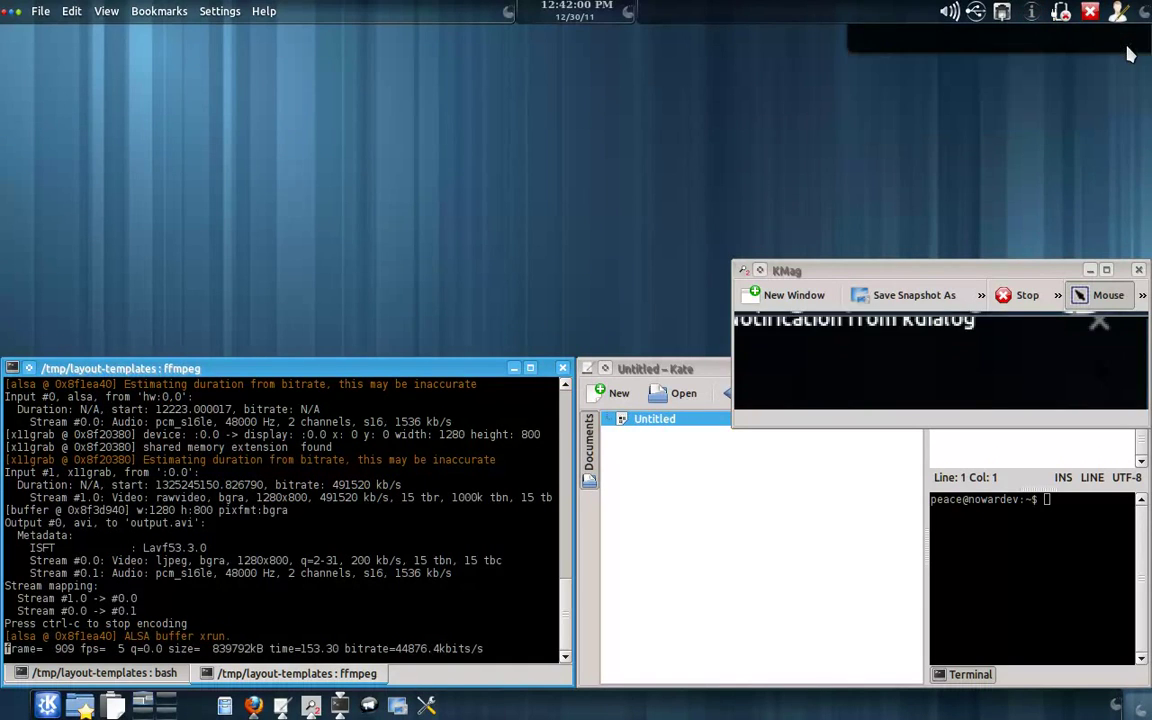
Step: Minimize the terminal window and place the KMag window in the upper-right area of the desktop
left_click(520, 250)
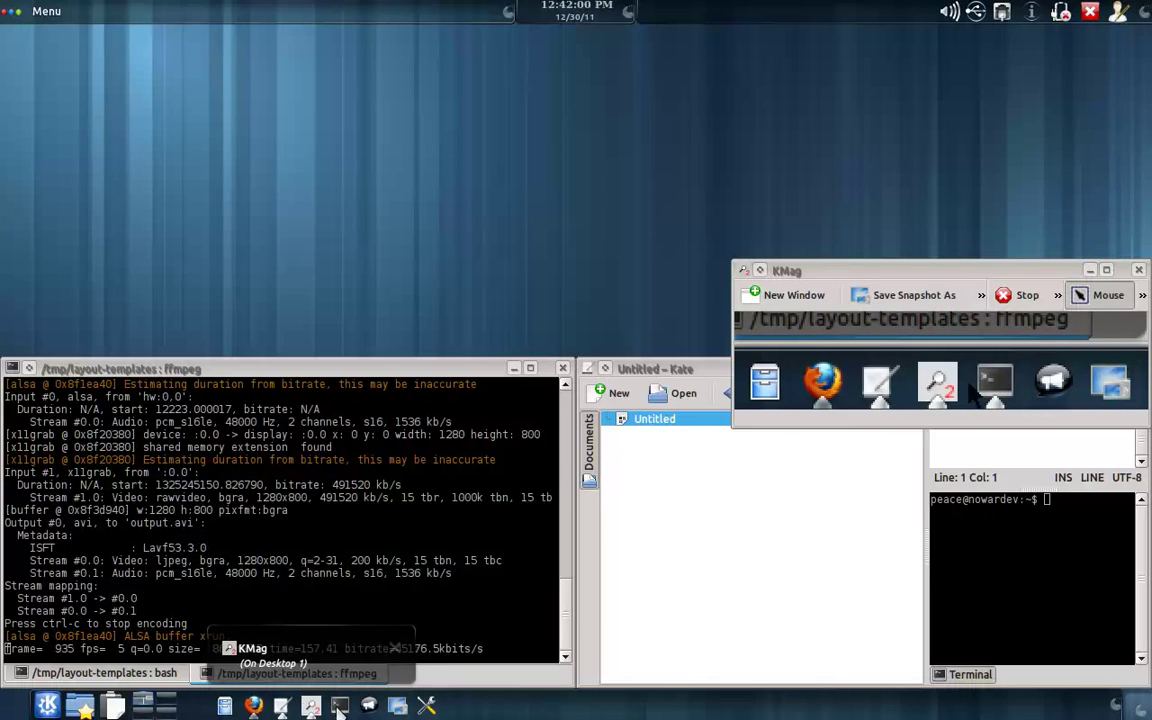
left_click(521, 381)
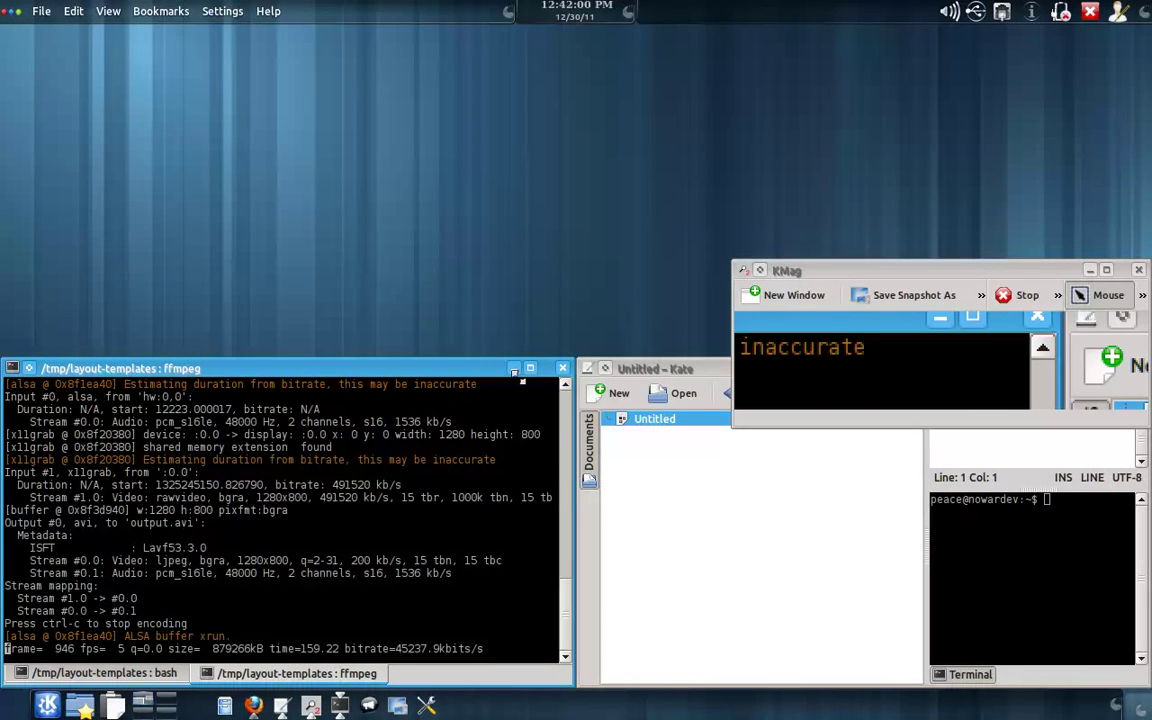
left_click(513, 368)
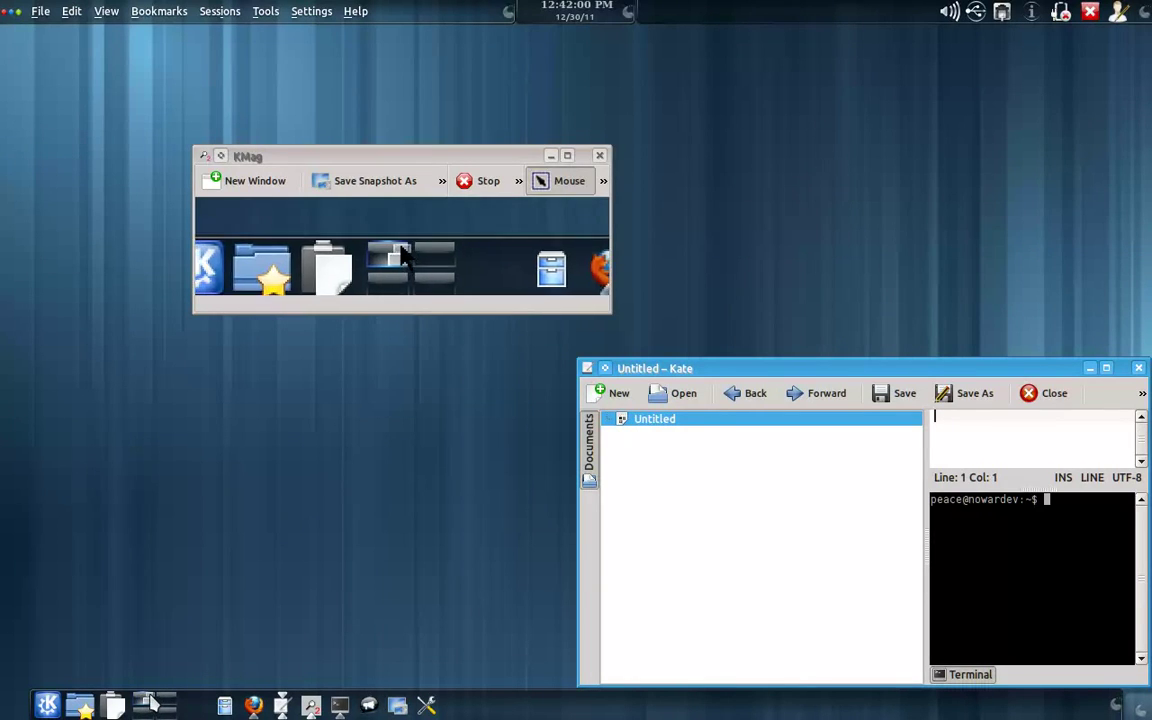
right_click(194, 400)
left_click(288, 298)
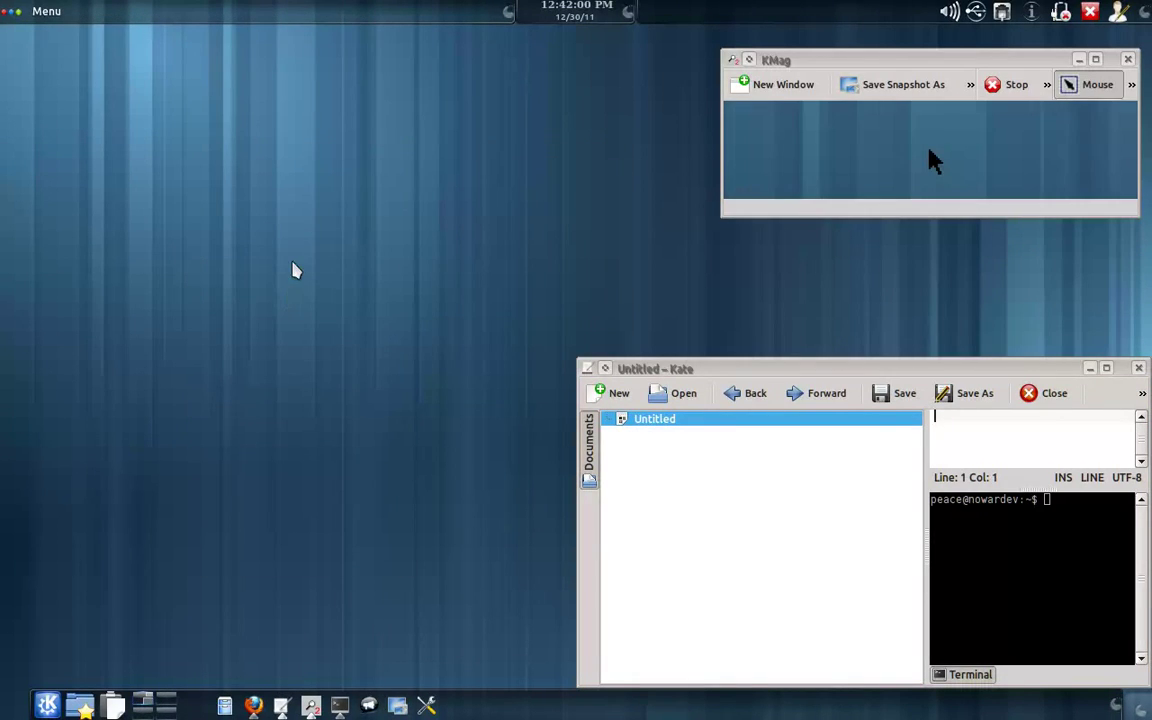
Step: Open the Size & Orientation display module through the panel's user menu, move its window, and close it without changes
right_click(294, 253)
left_click(1118, 11)
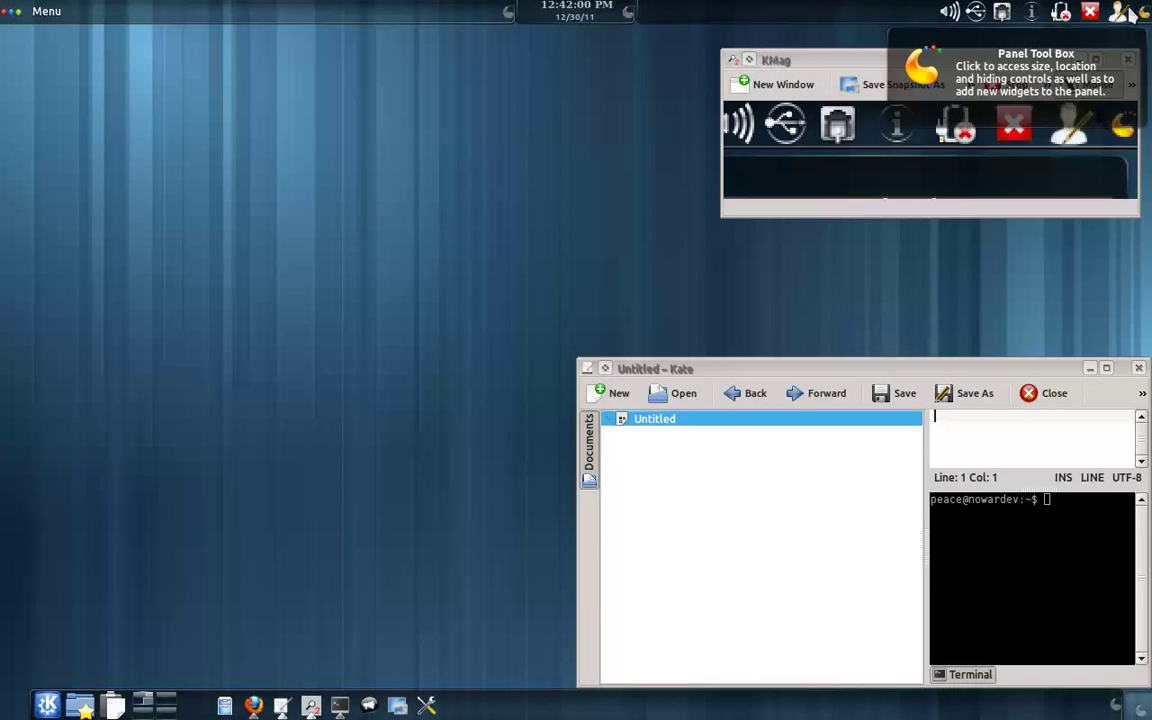
left_click(1118, 11)
mouse_move(1100, 37)
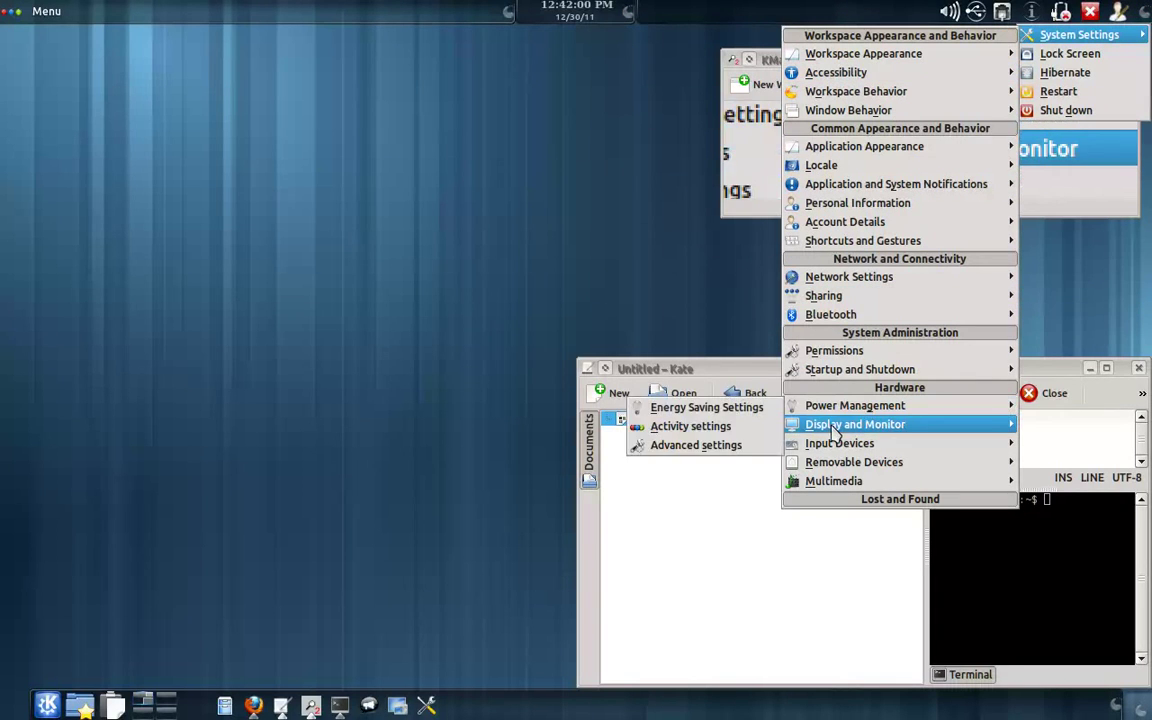
mouse_move(840, 424)
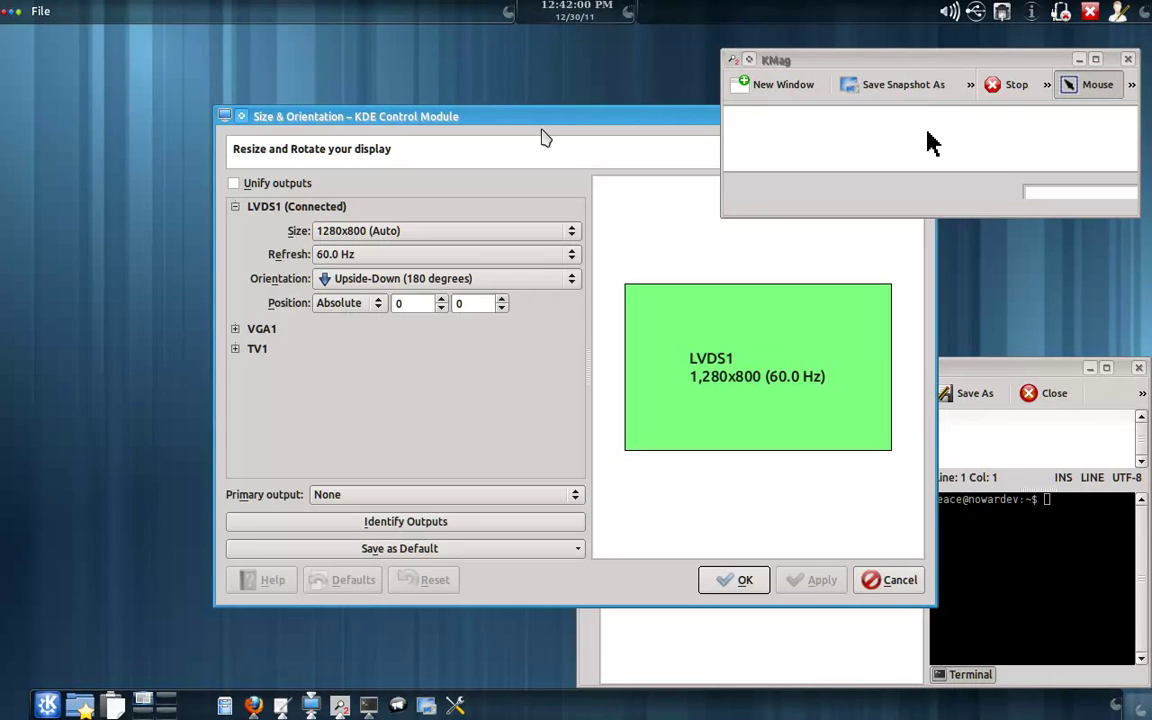
left_click_drag(543, 123, 591, 198)
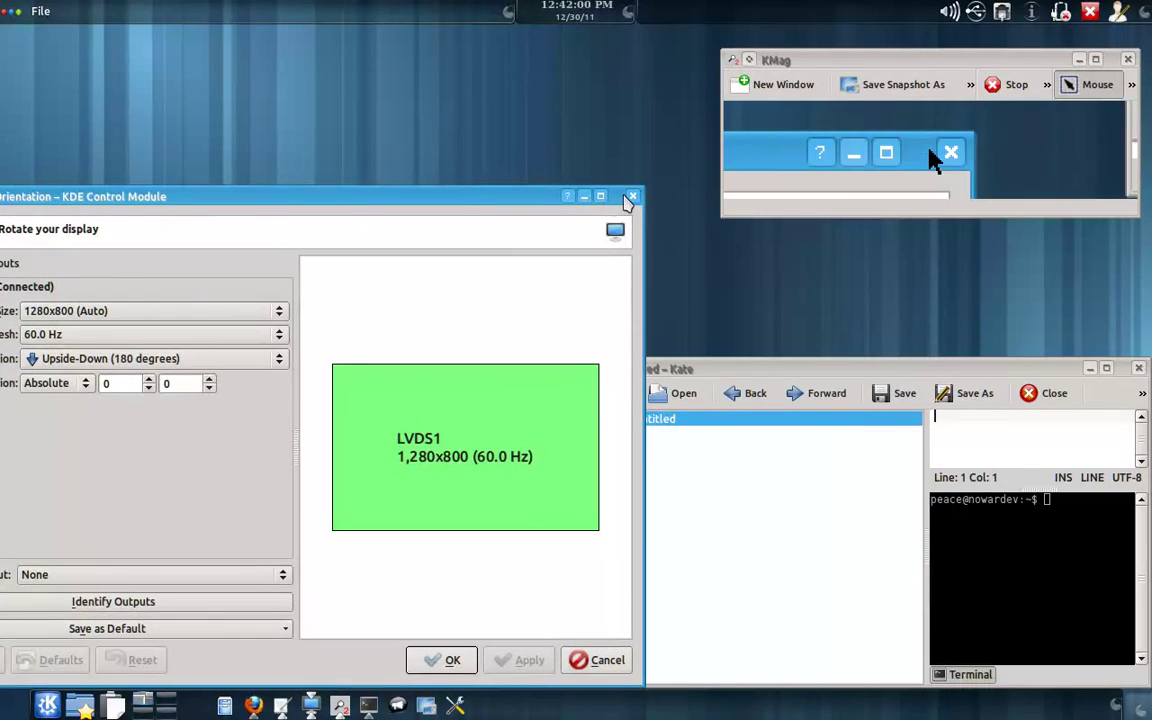
left_click(632, 196)
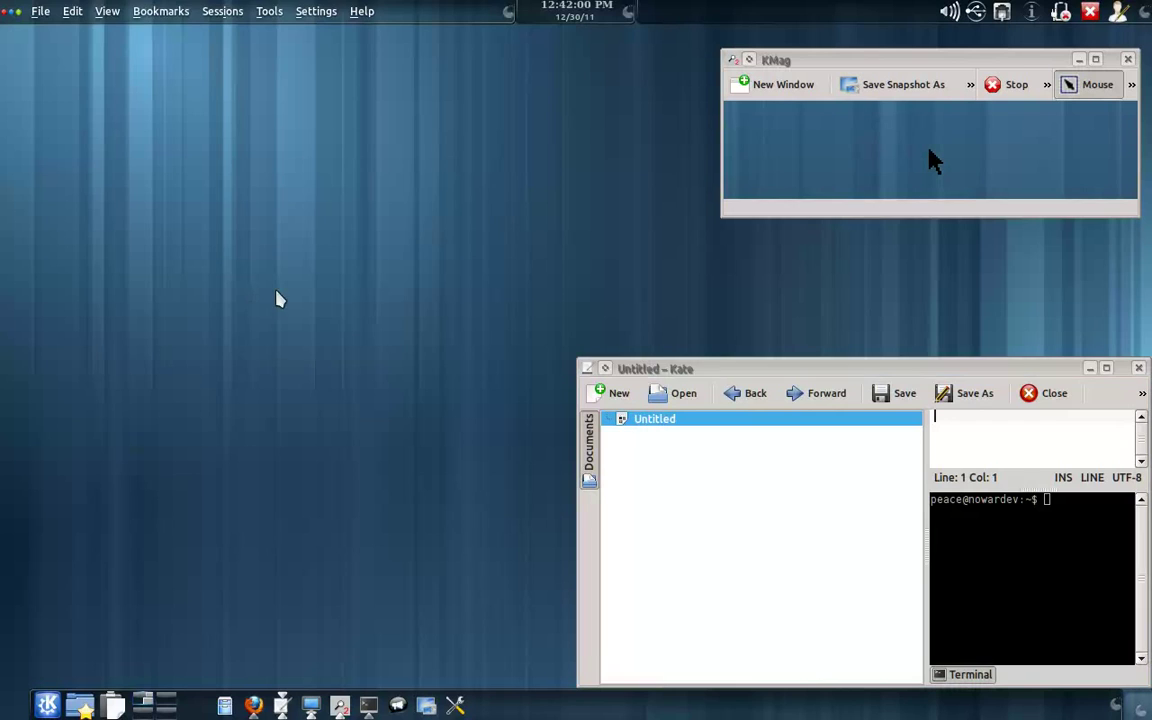
Step: Remove all the existing top and bottom panels from the desktop using the Remove Panel template
right_click(284, 295)
mouse_move(360, 338)
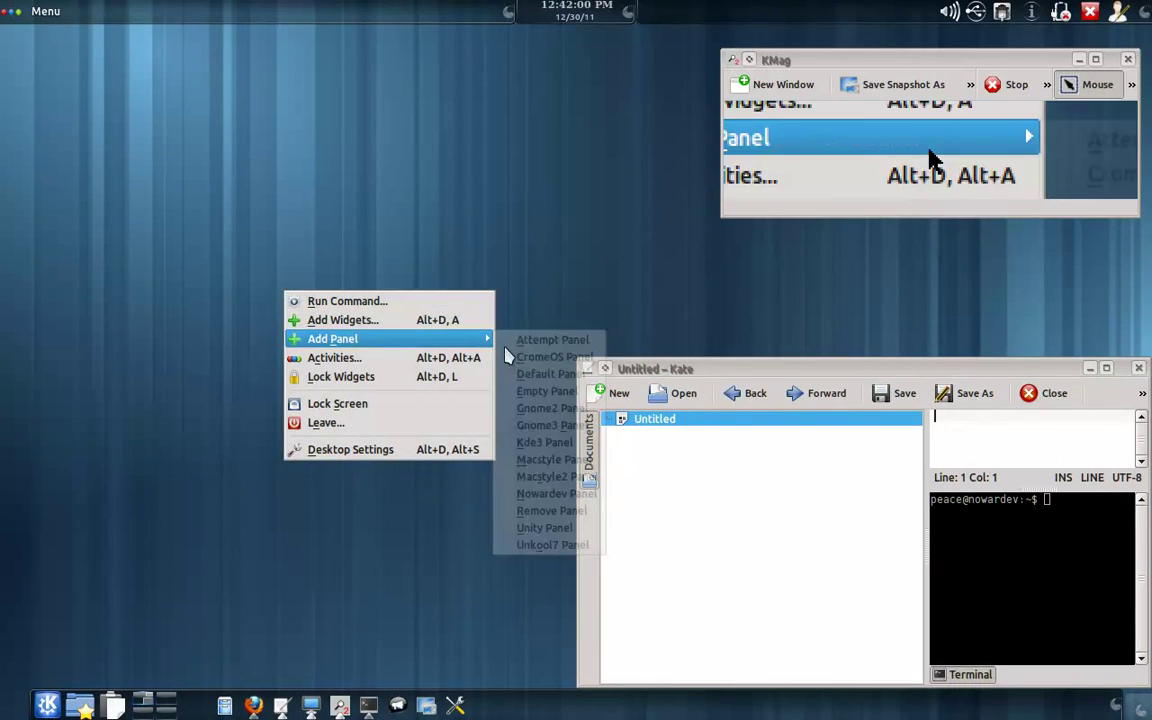
left_click(575, 514)
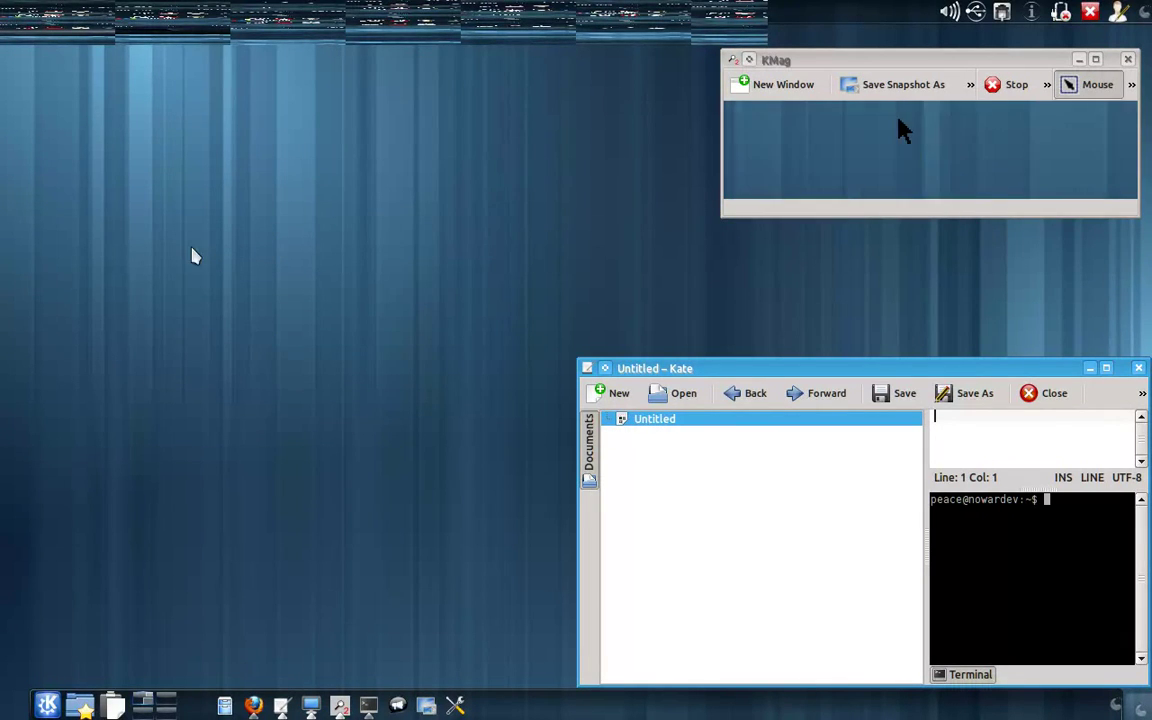
left_click(224, 282)
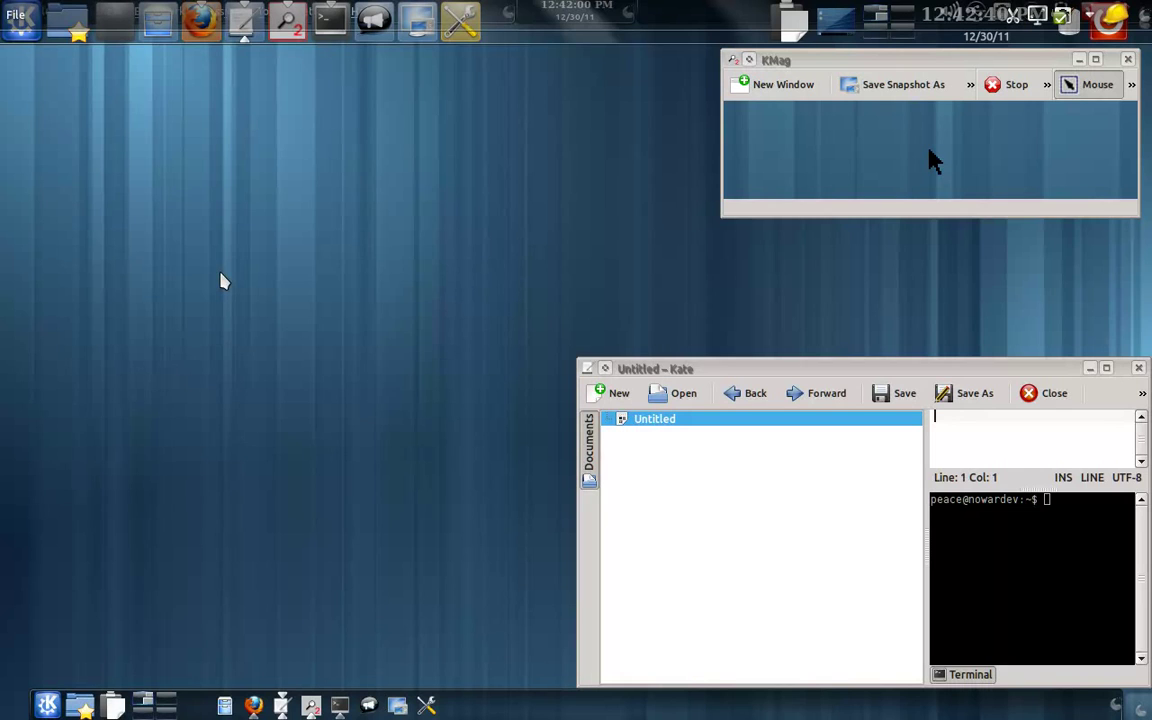
right_click(224, 282)
mouse_move(330, 321)
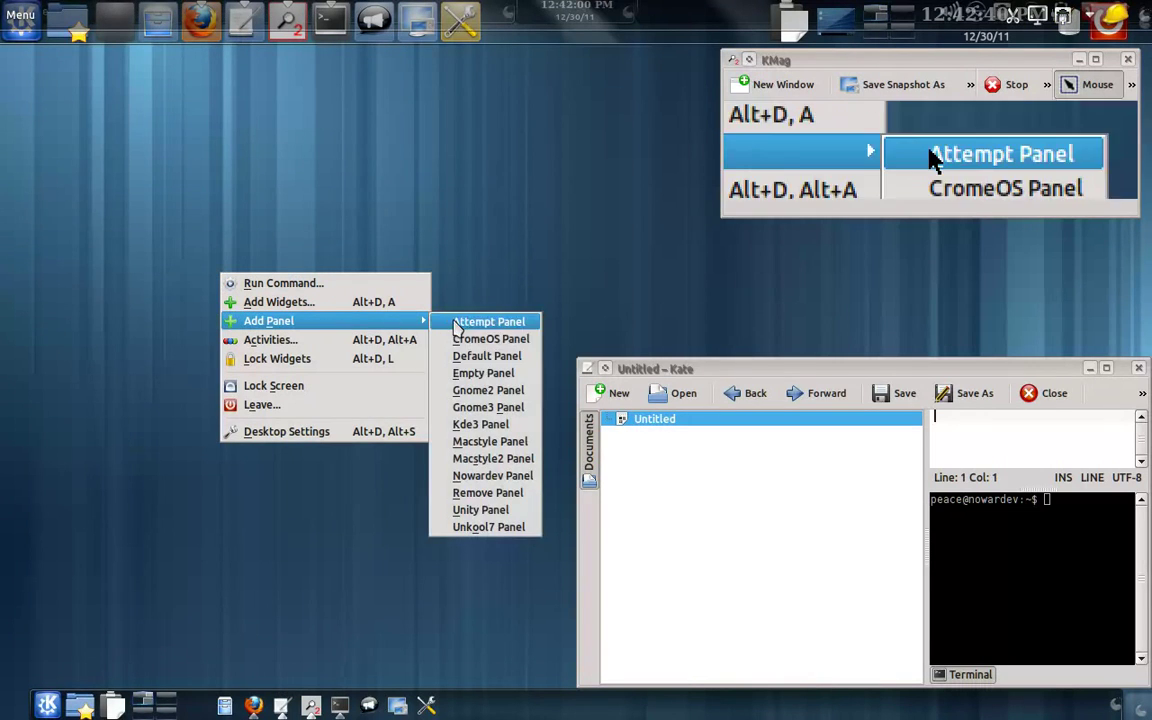
left_click(486, 492)
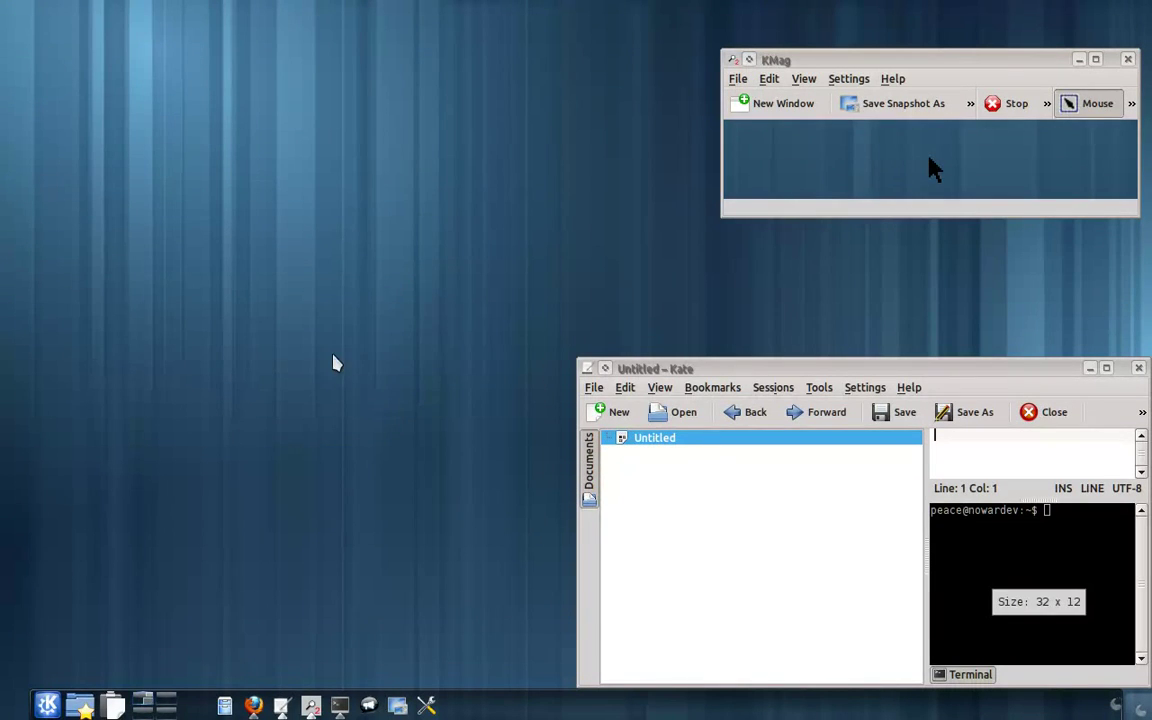
right_click(261, 350)
mouse_move(440, 399)
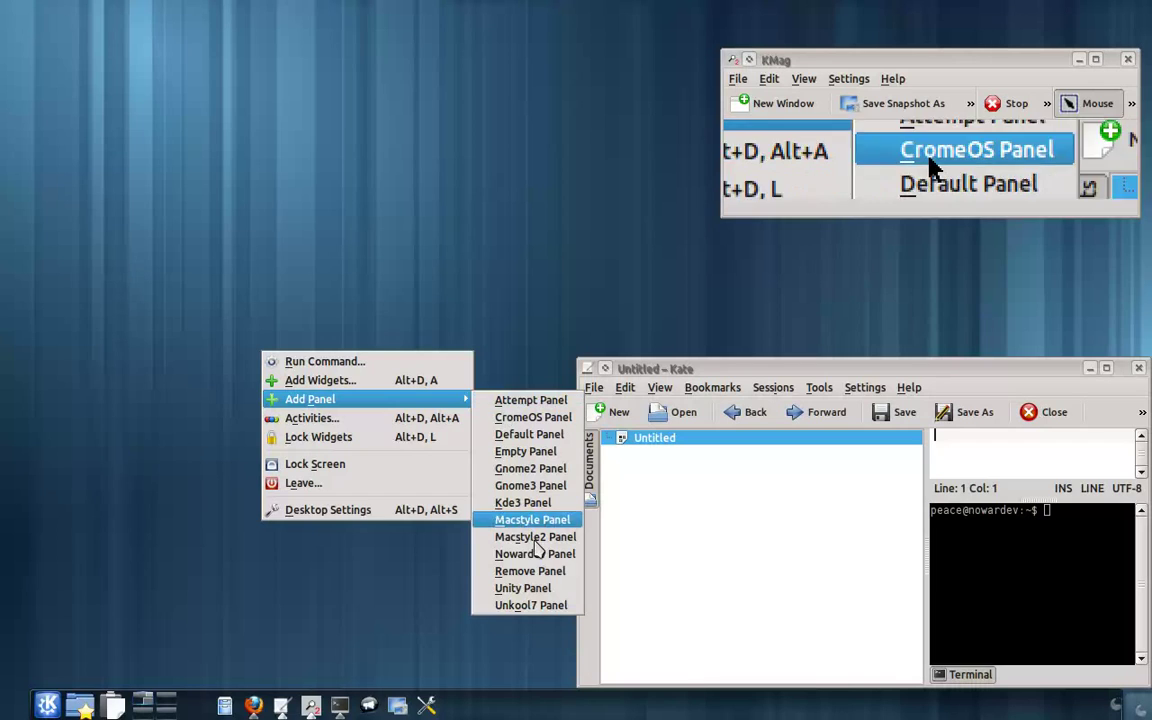
left_click(527, 571)
Step: Add the Kde3 Panel template to the desktop
right_click(199, 255)
mouse_move(405, 308)
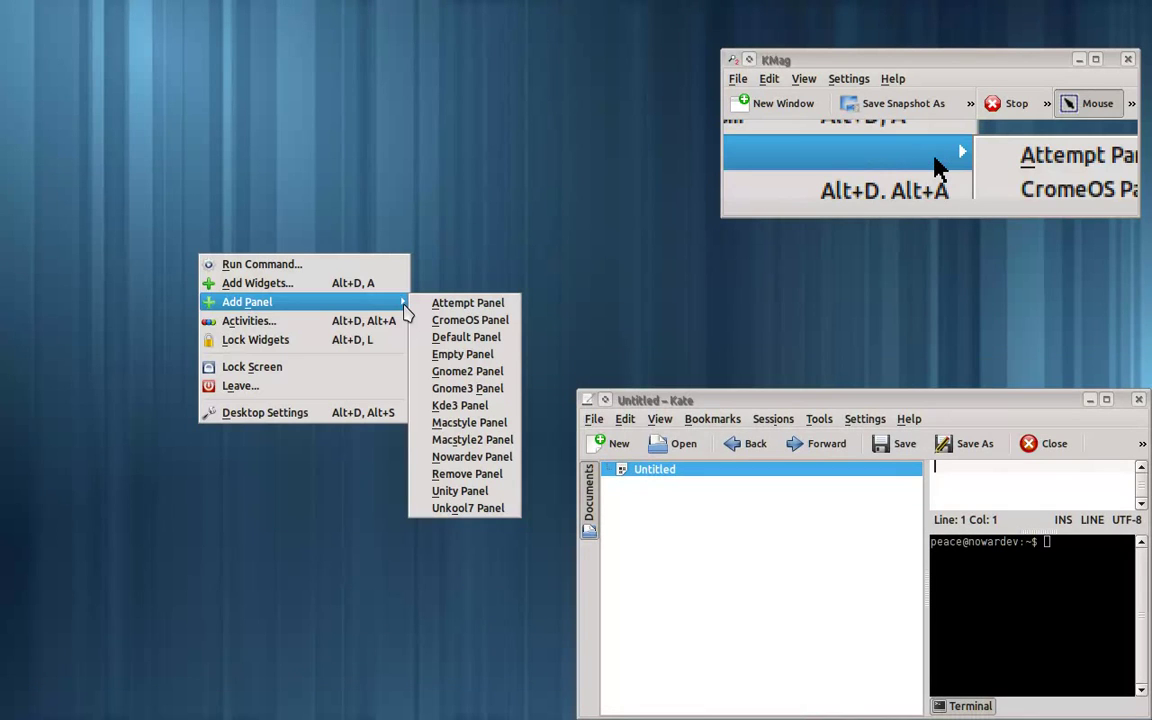
left_click(487, 408)
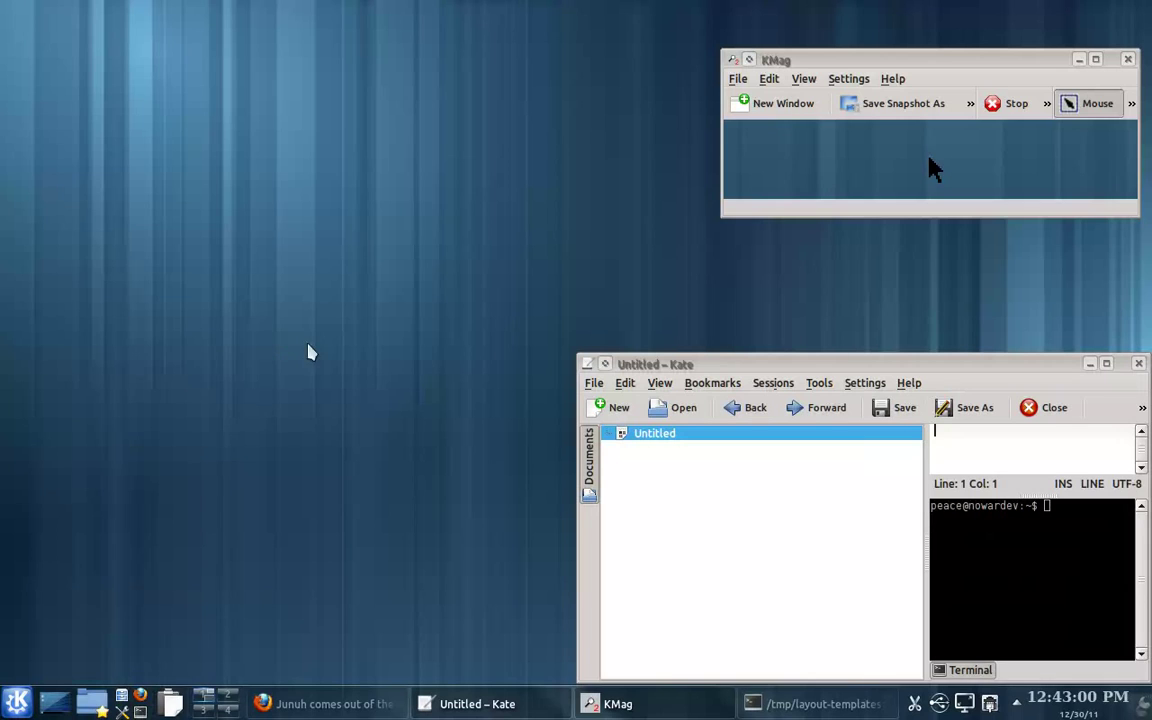
Step: Look through the Kde3 panel's home folder list and application menu, and open and close Dolphin from its launcher
left_click(123, 700)
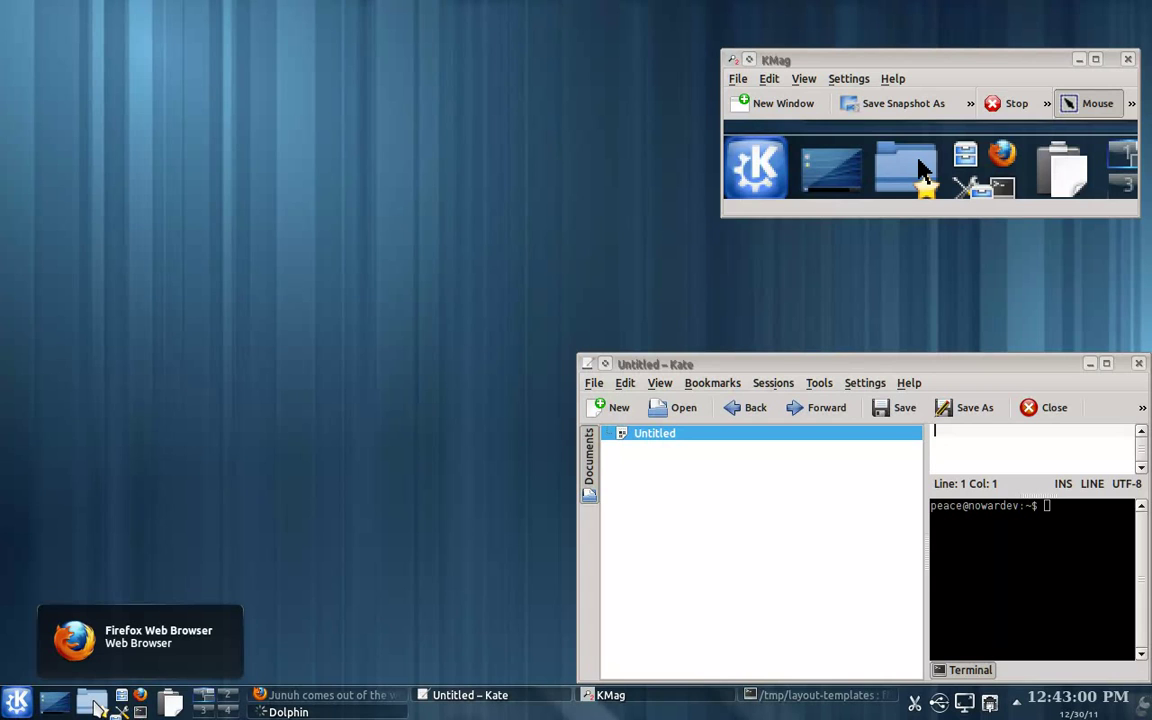
left_click(95, 703)
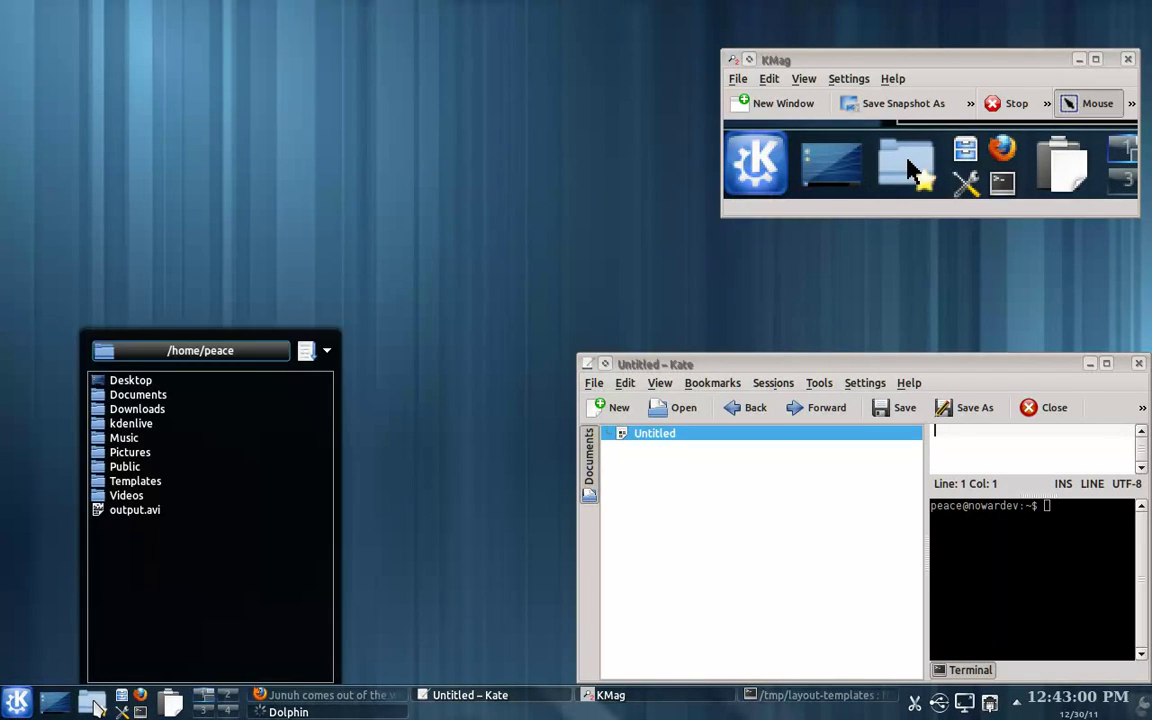
left_click(17, 700)
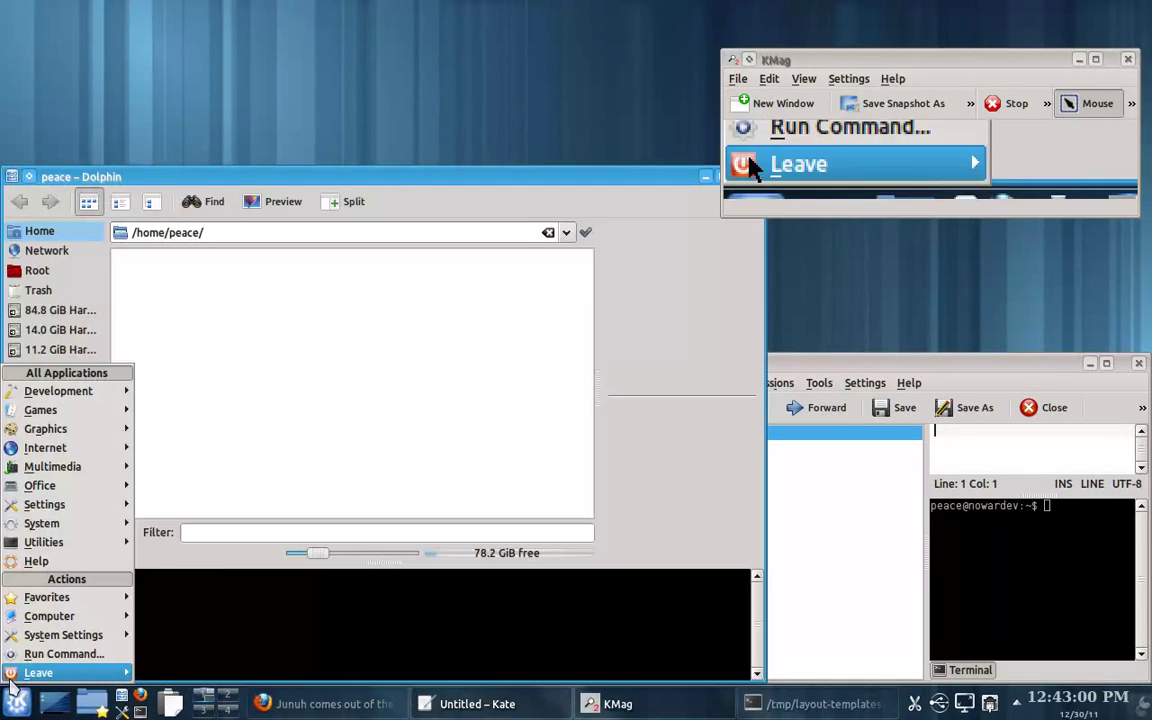
mouse_move(90, 510)
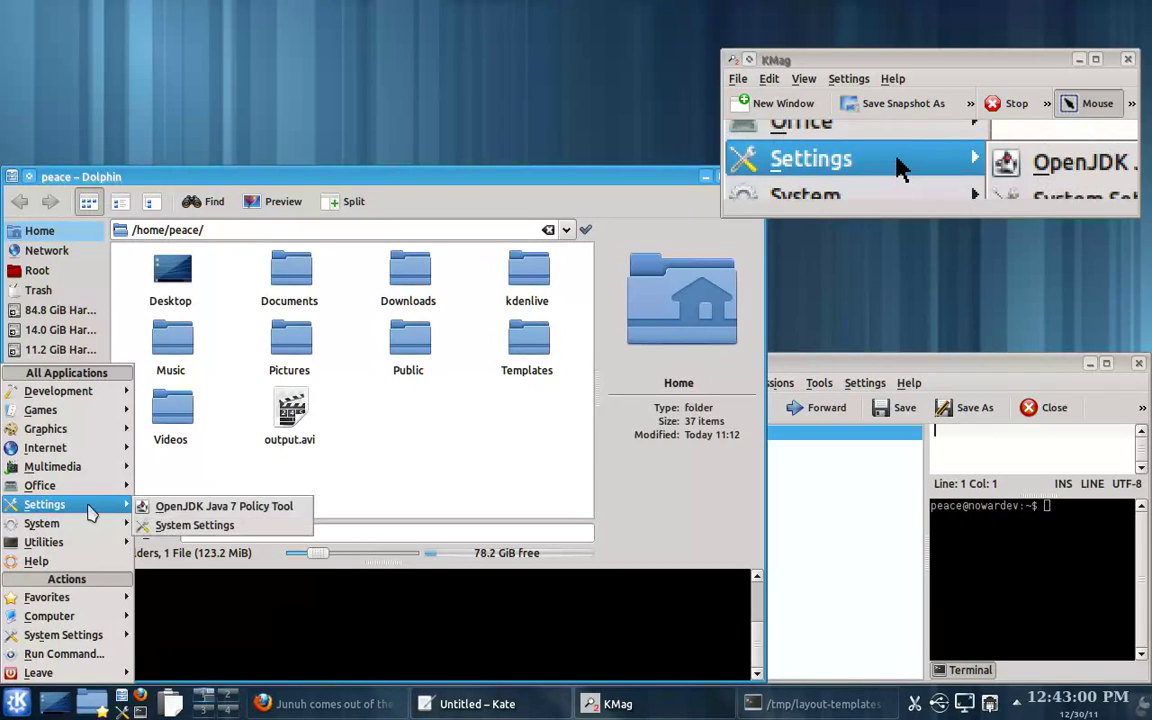
key("Escape")
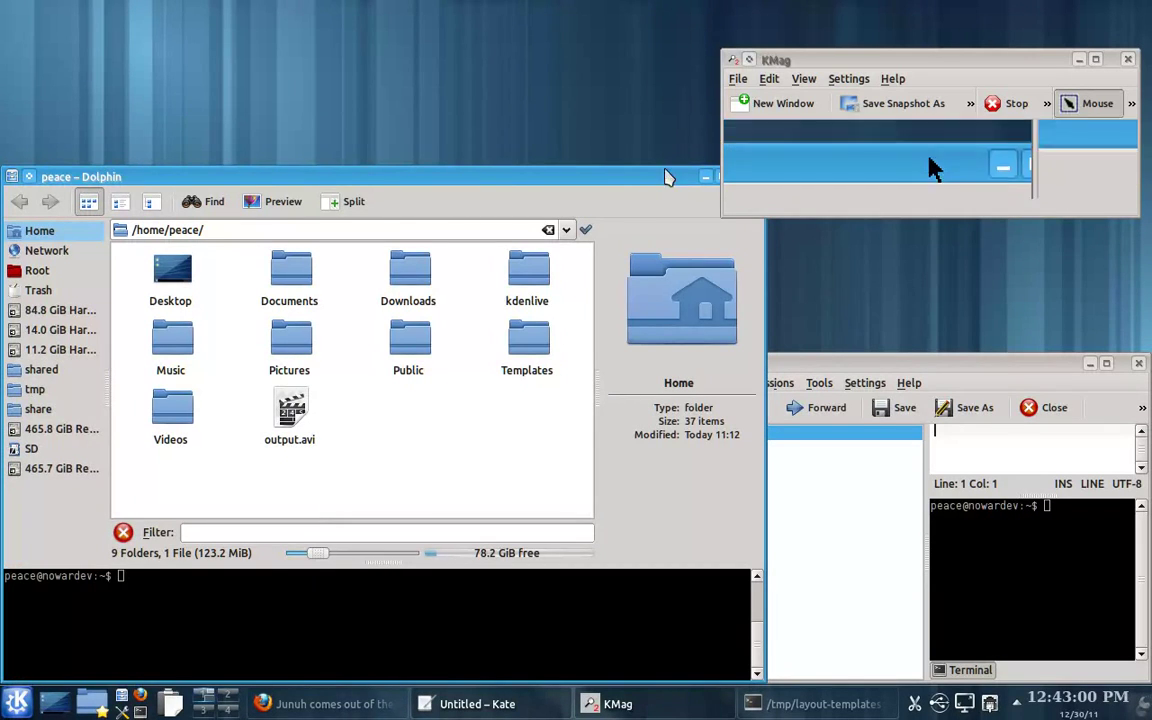
left_click_drag(668, 177, 5, 511)
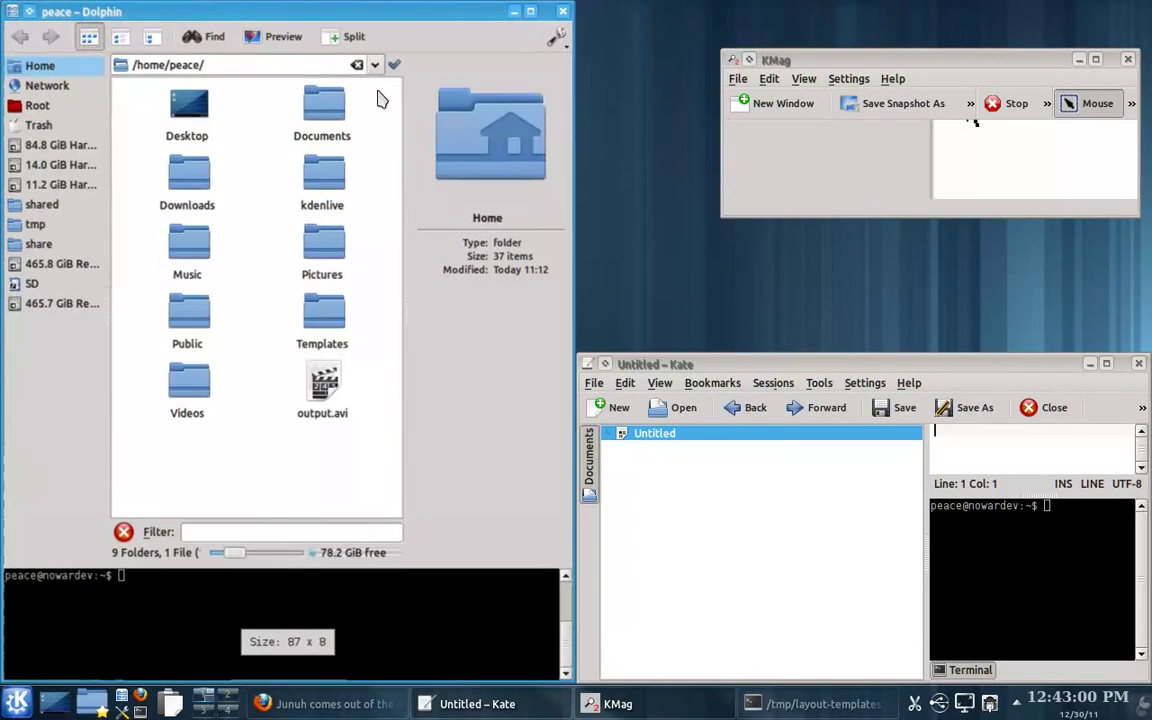
left_click(563, 12)
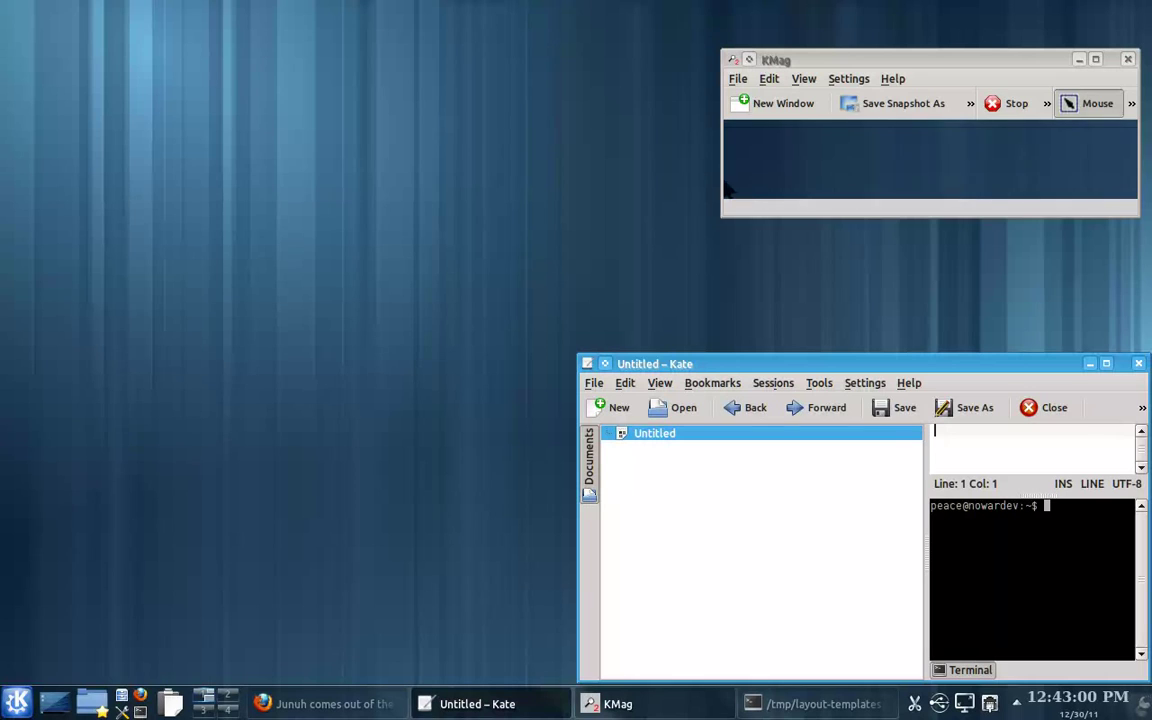
Step: Remove the Kde3 panel from the desktop using the Remove Panel template
right_click(194, 166)
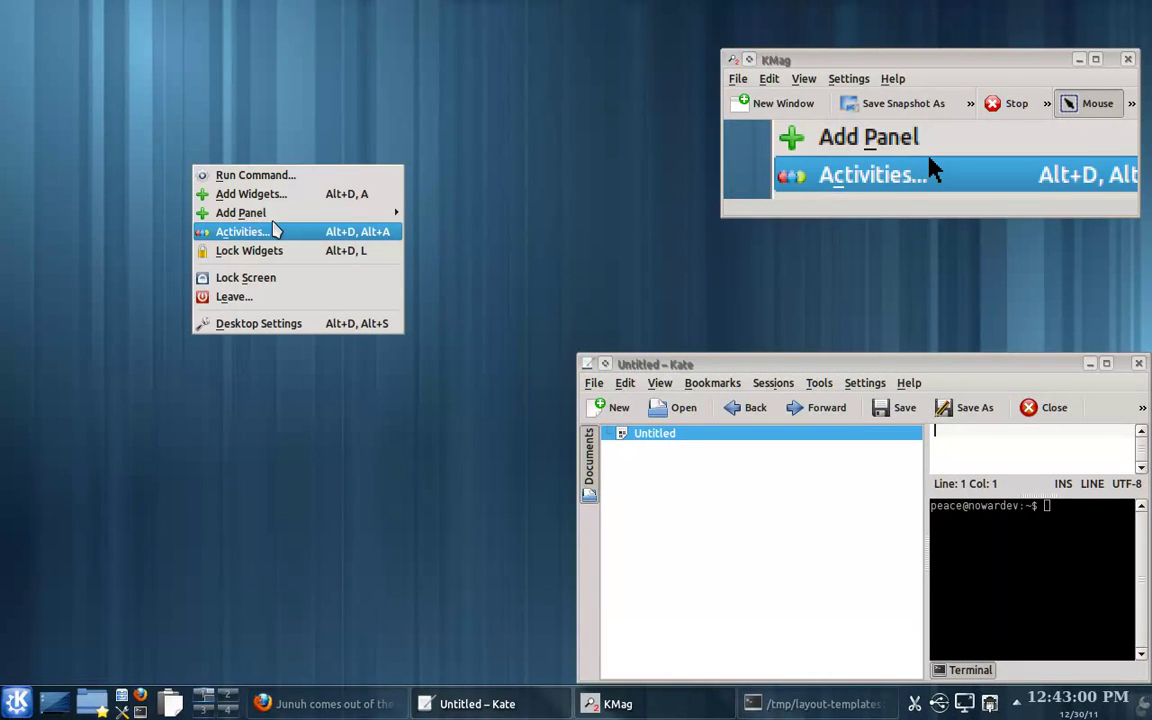
mouse_move(300, 212)
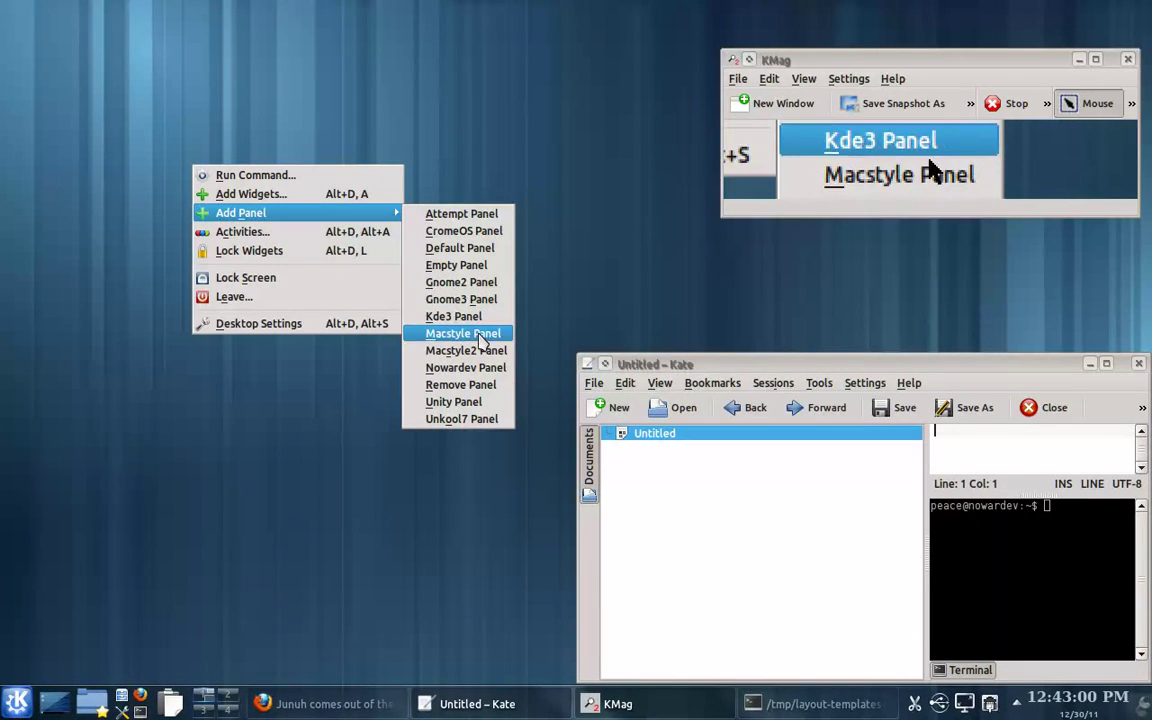
left_click(477, 387)
Step: Add the Macstyle Panel template to the desktop
right_click(211, 298)
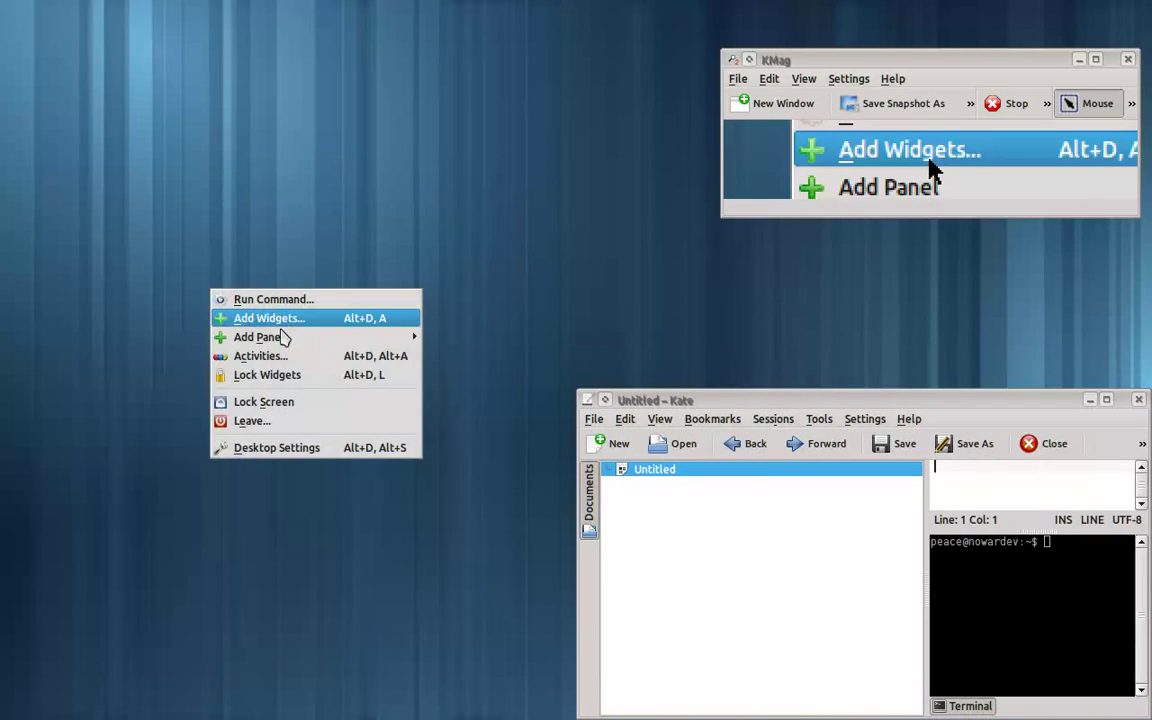
mouse_move(285, 337)
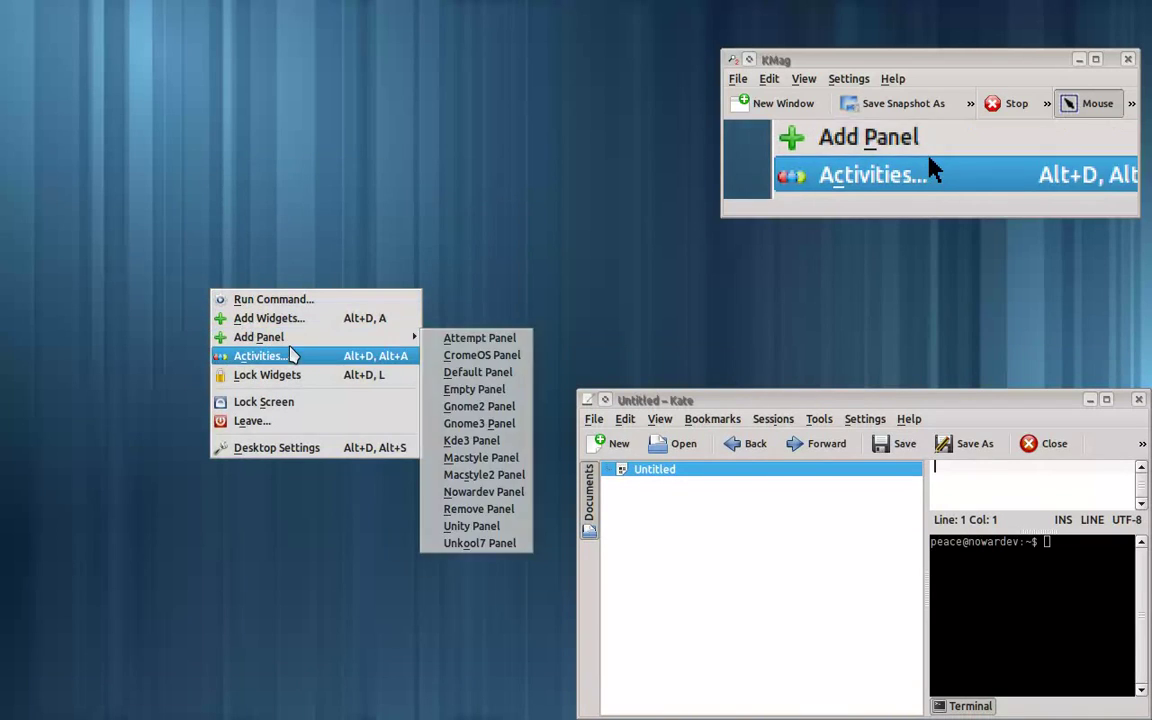
left_click(505, 465)
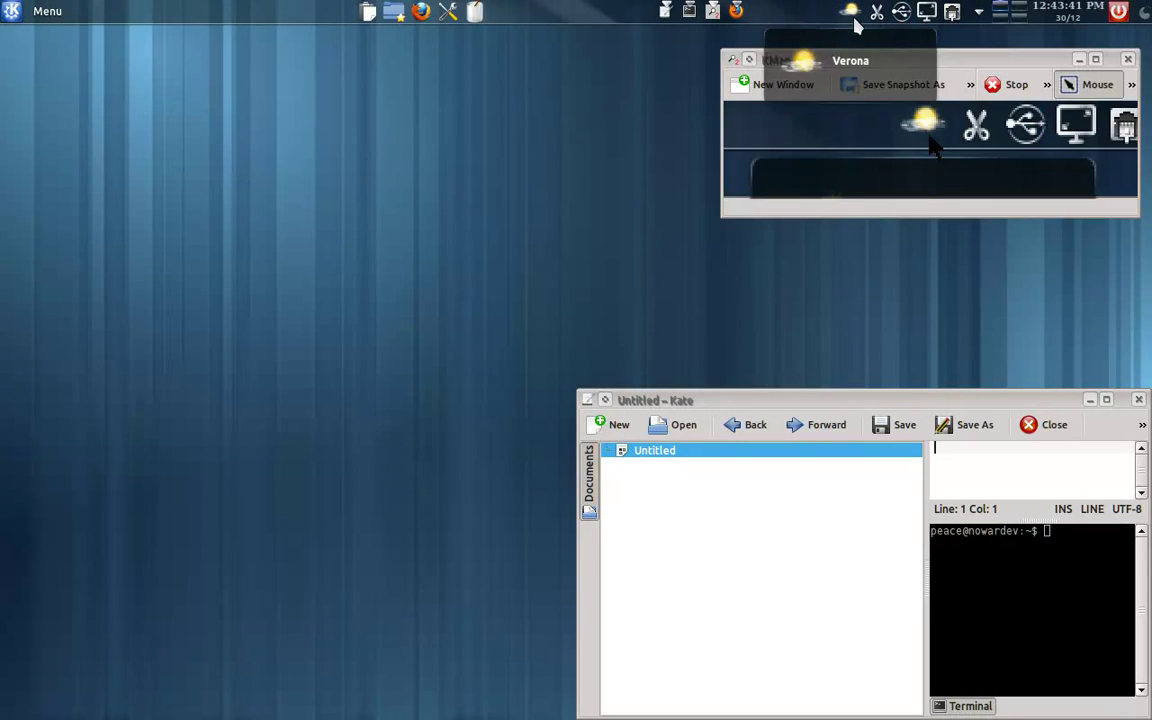
Step: Restore the terminal and minimize Kate from the Macstyle panel's task icons, and look through the panel's application menu
left_click(689, 12)
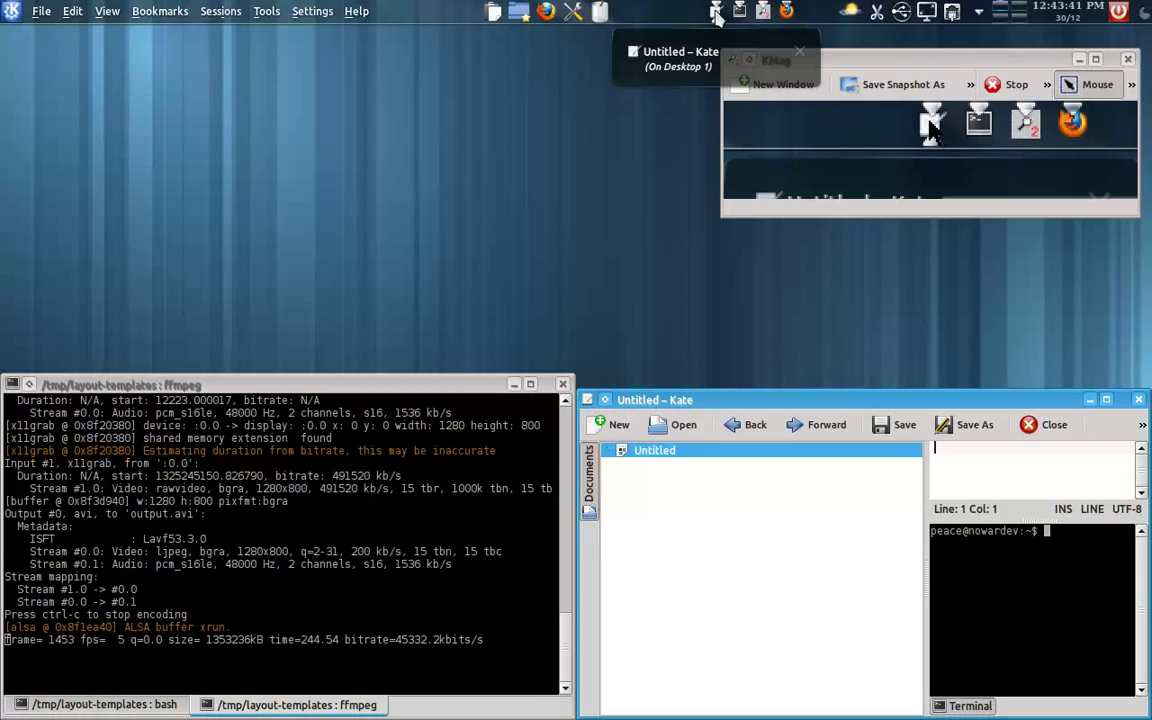
left_click(716, 12)
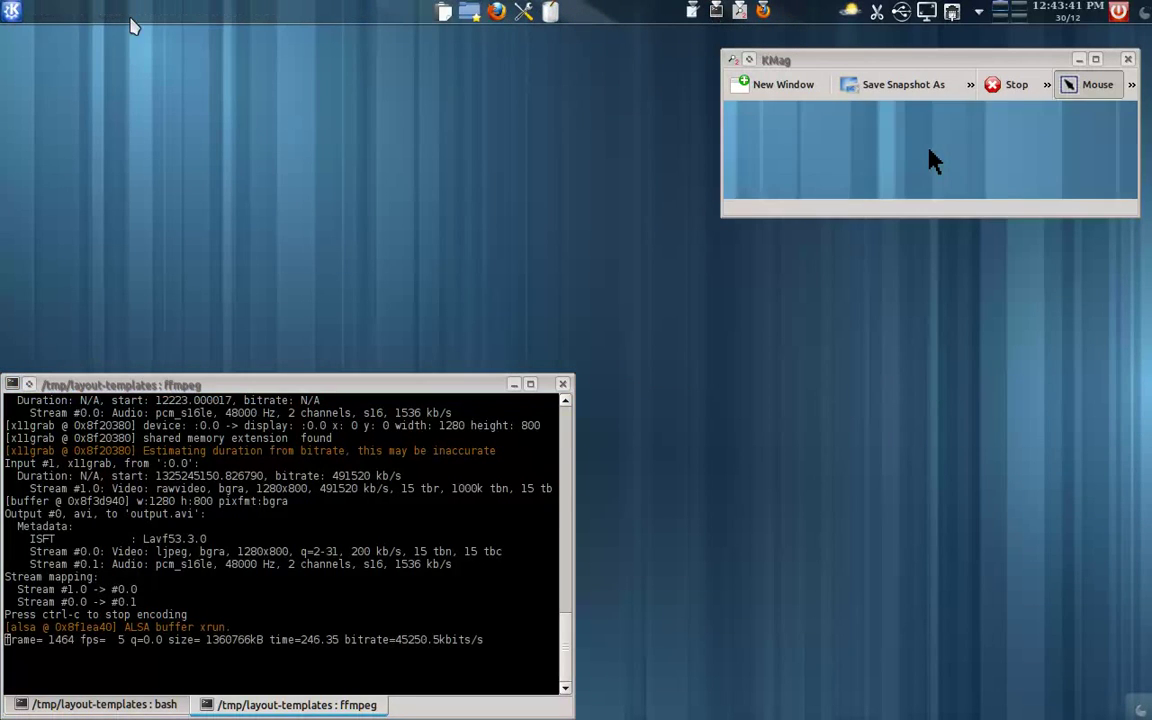
right_click(33, 11)
key("Escape")
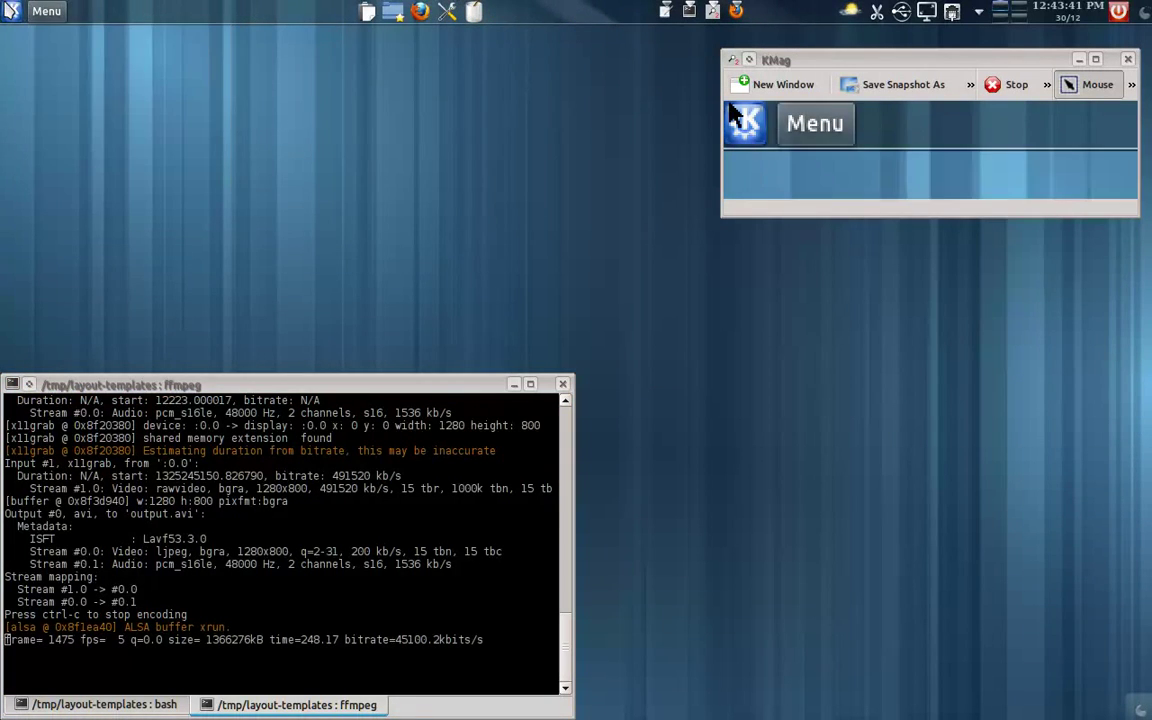
left_click(10, 13)
mouse_move(40, 113)
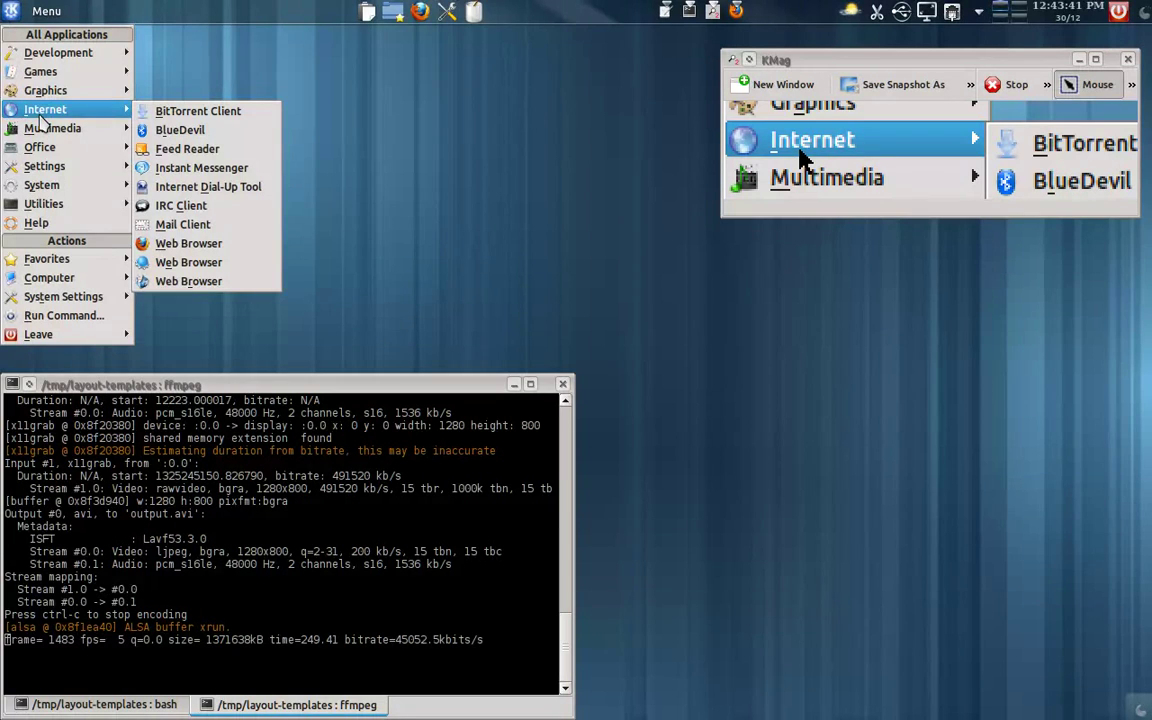
left_click(514, 110)
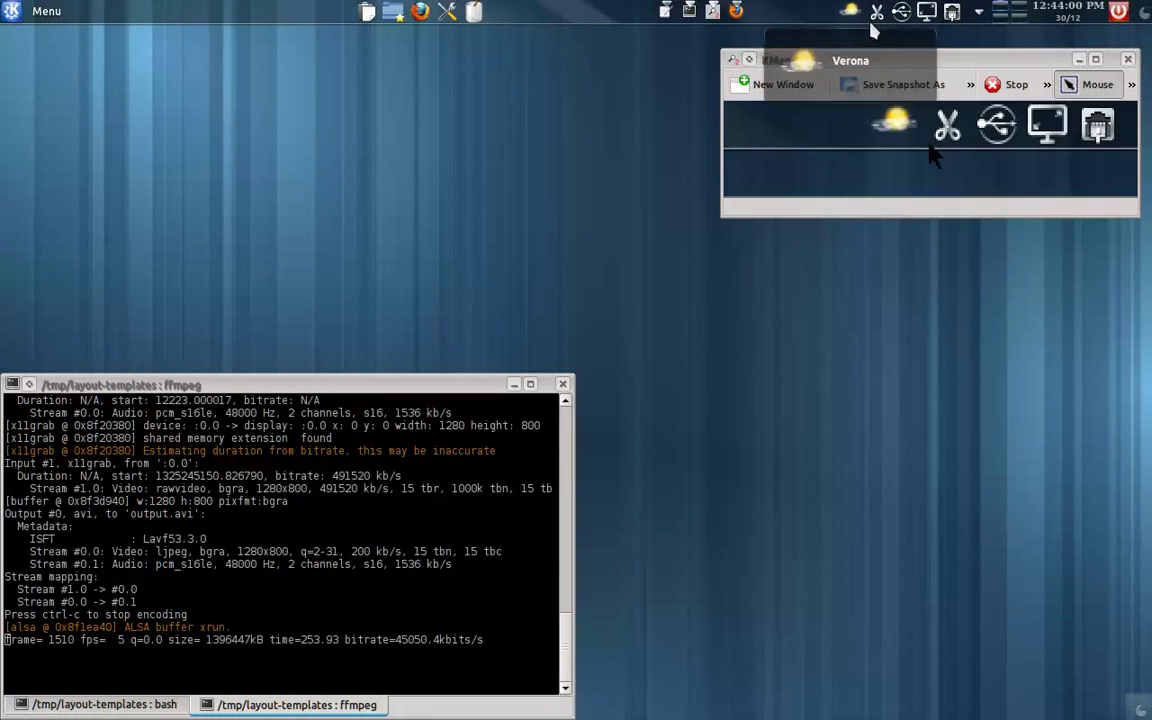
right_click(436, 137)
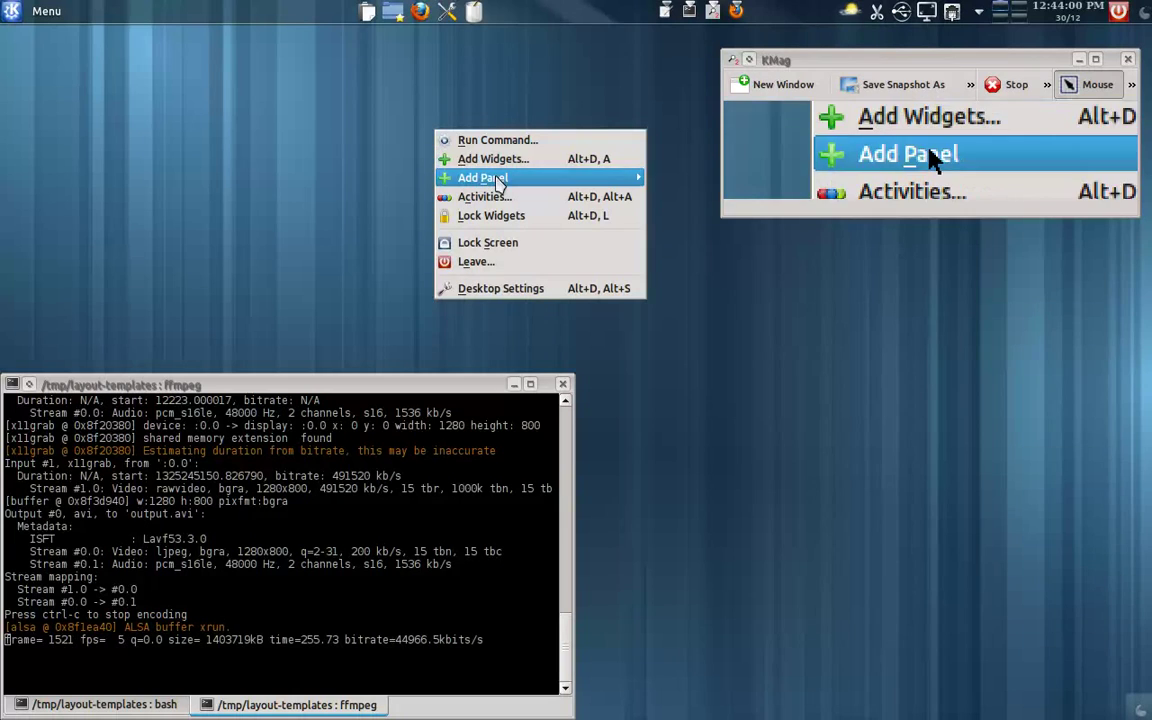
mouse_move(496, 177)
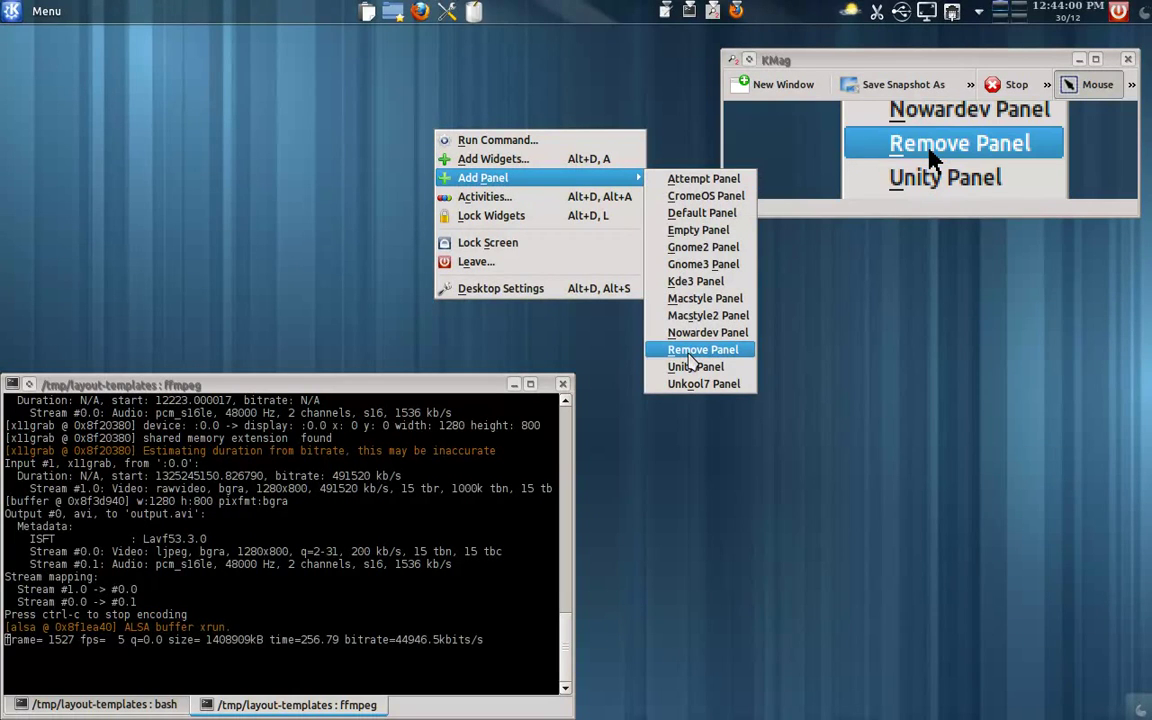
left_click(373, 341)
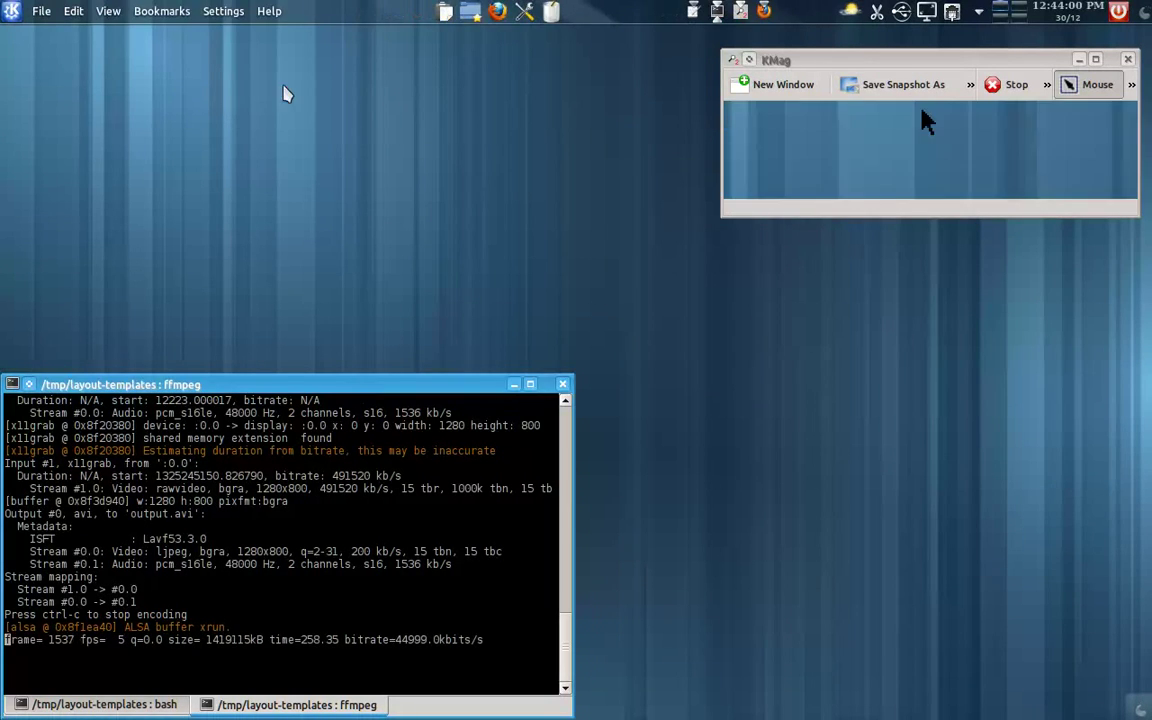
right_click(237, 141)
key("Escape")
Step: Remove the Macstyle panel using the Remove Panel template and add the Unity Panel template
right_click(284, 196)
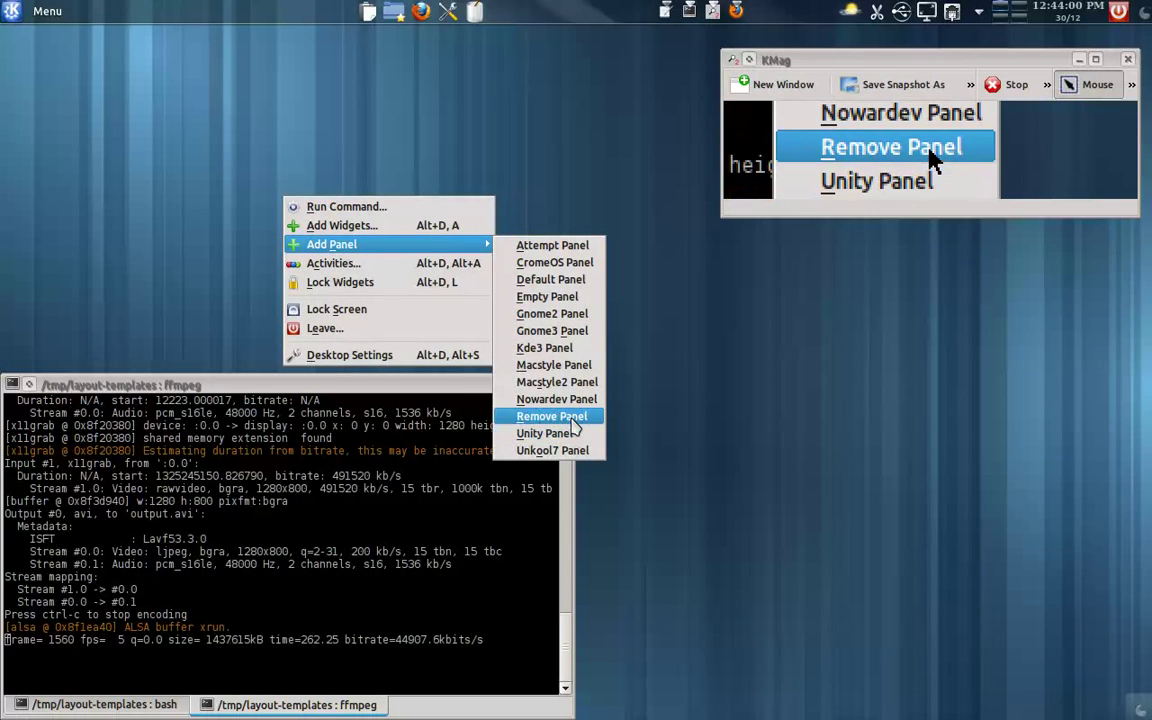
left_click(565, 414)
right_click(234, 193)
mouse_move(320, 240)
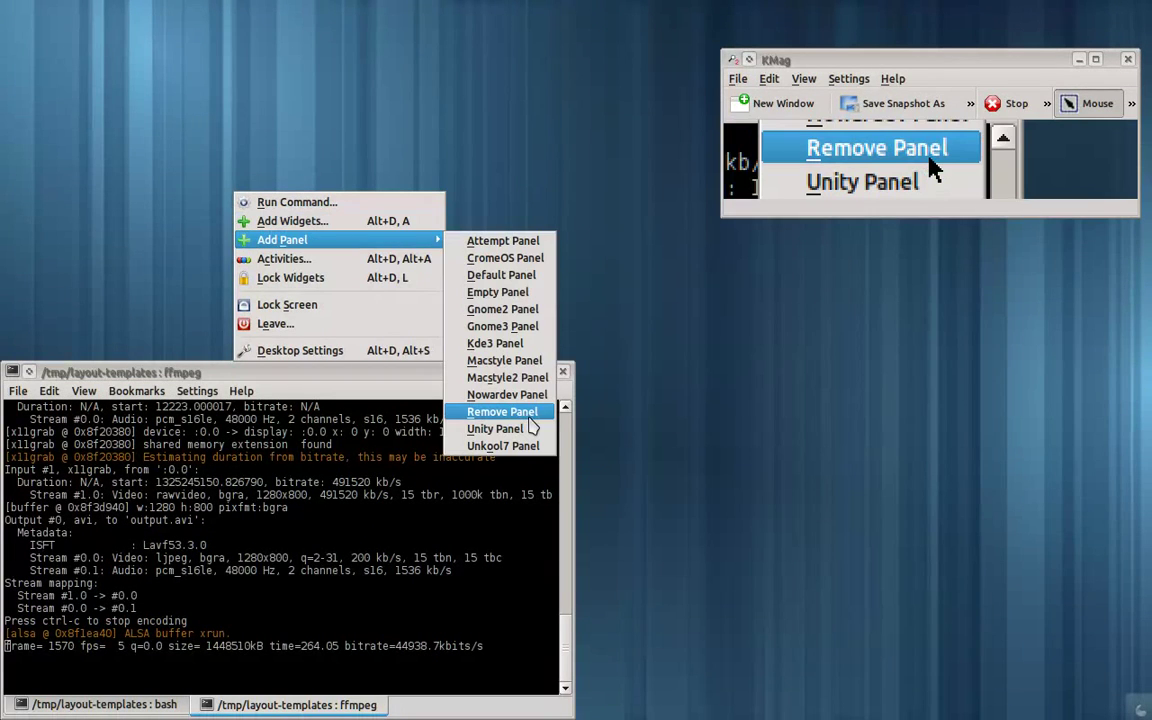
left_click(533, 430)
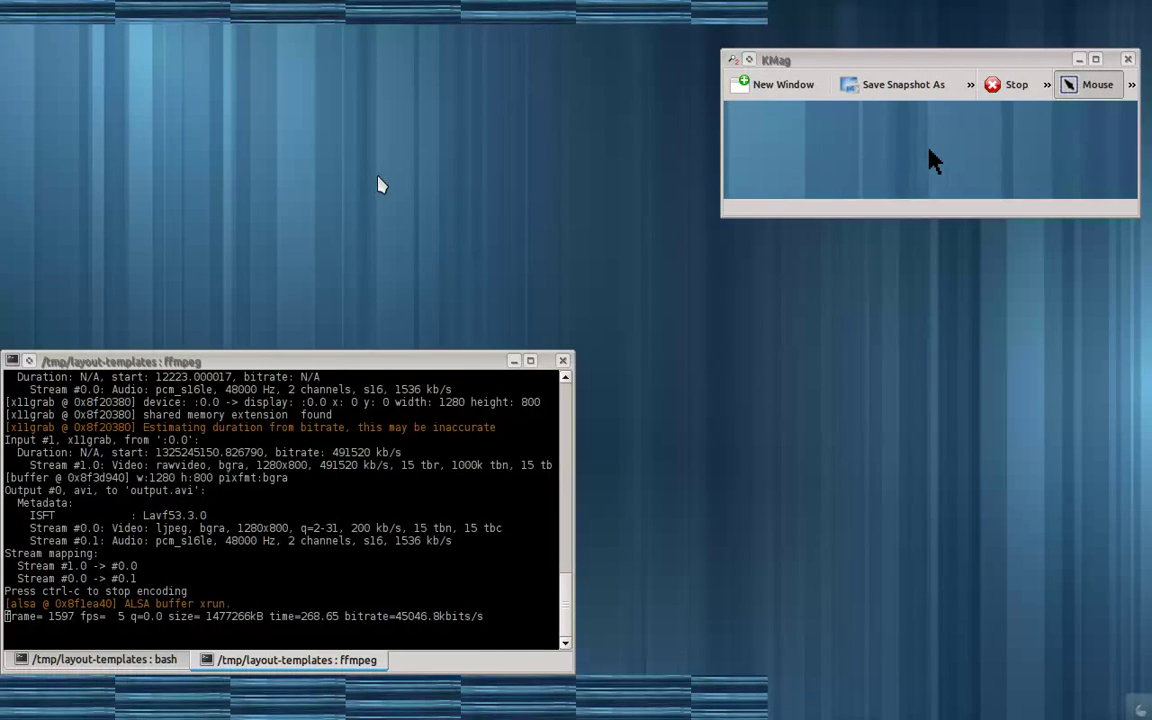
Step: Minimize the terminal, and move the Unity launcher panel to the left screen edge with its start just below the top panel
left_click(513, 360)
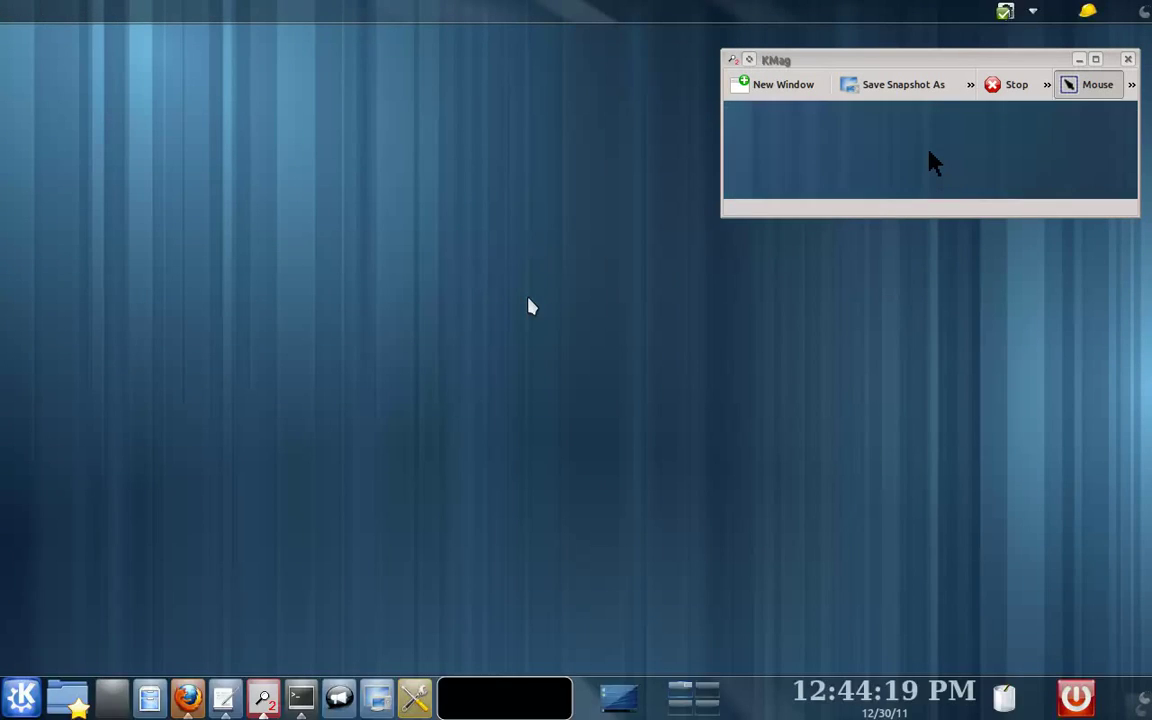
left_click(1144, 702)
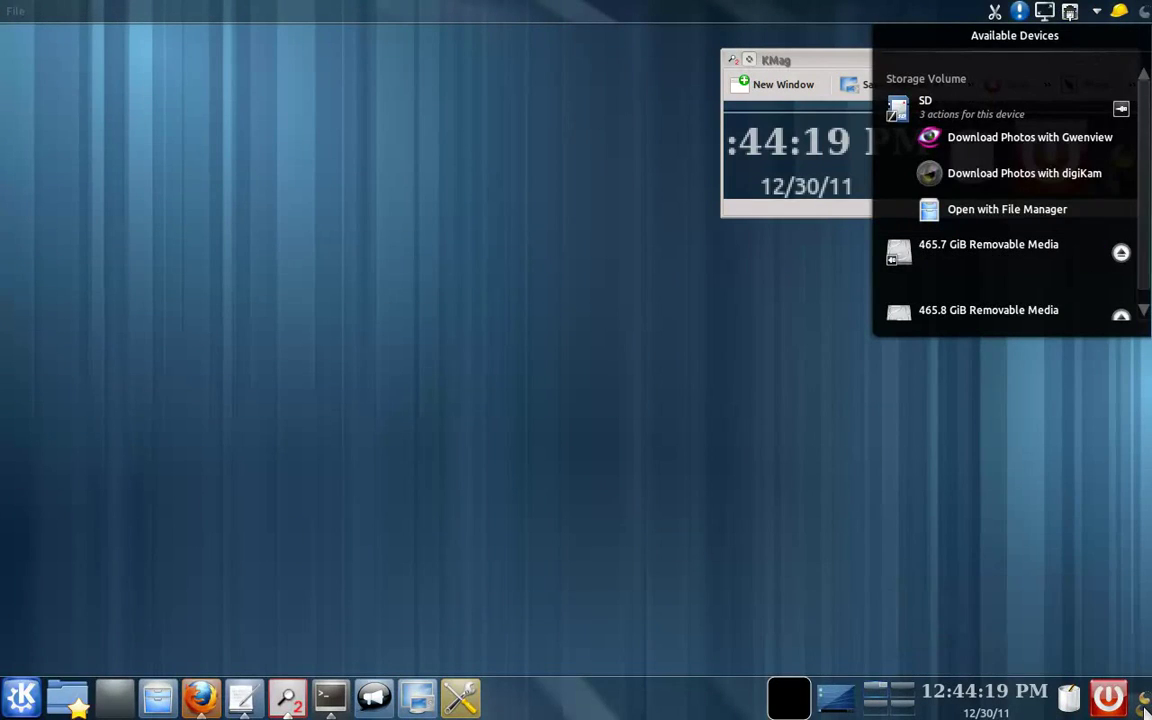
left_click(1144, 706)
left_click_drag(462, 622, 6, 452)
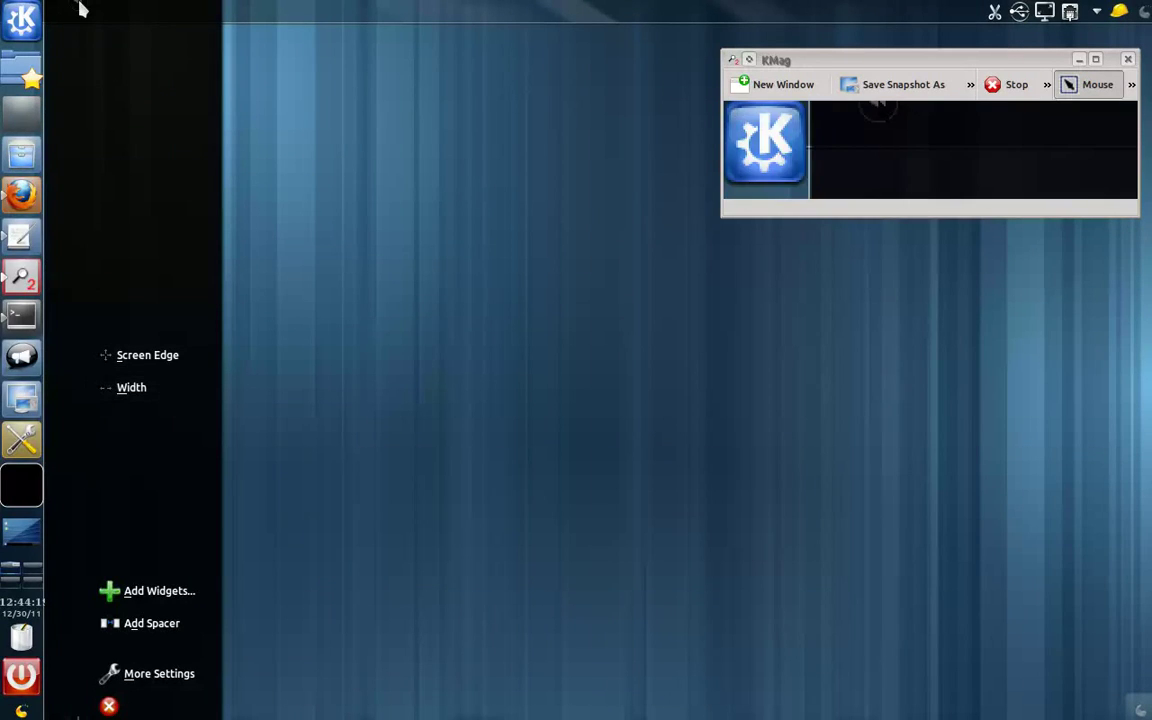
left_click_drag(82, 8, 84, 72)
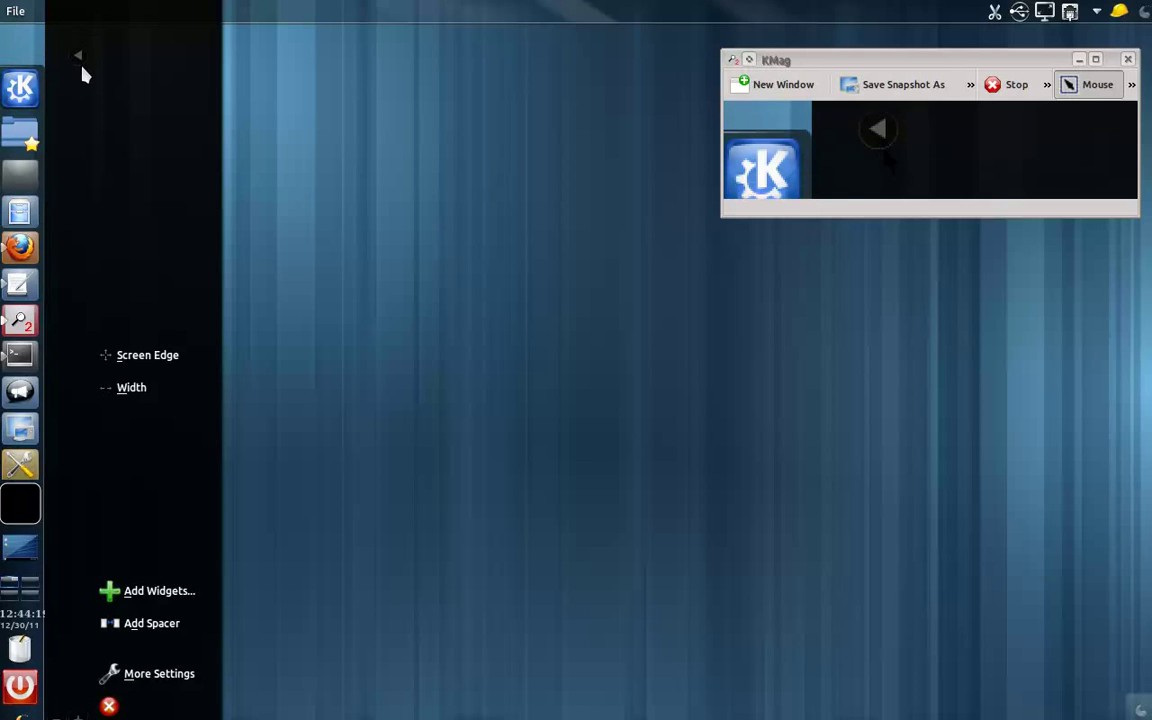
left_click(348, 210)
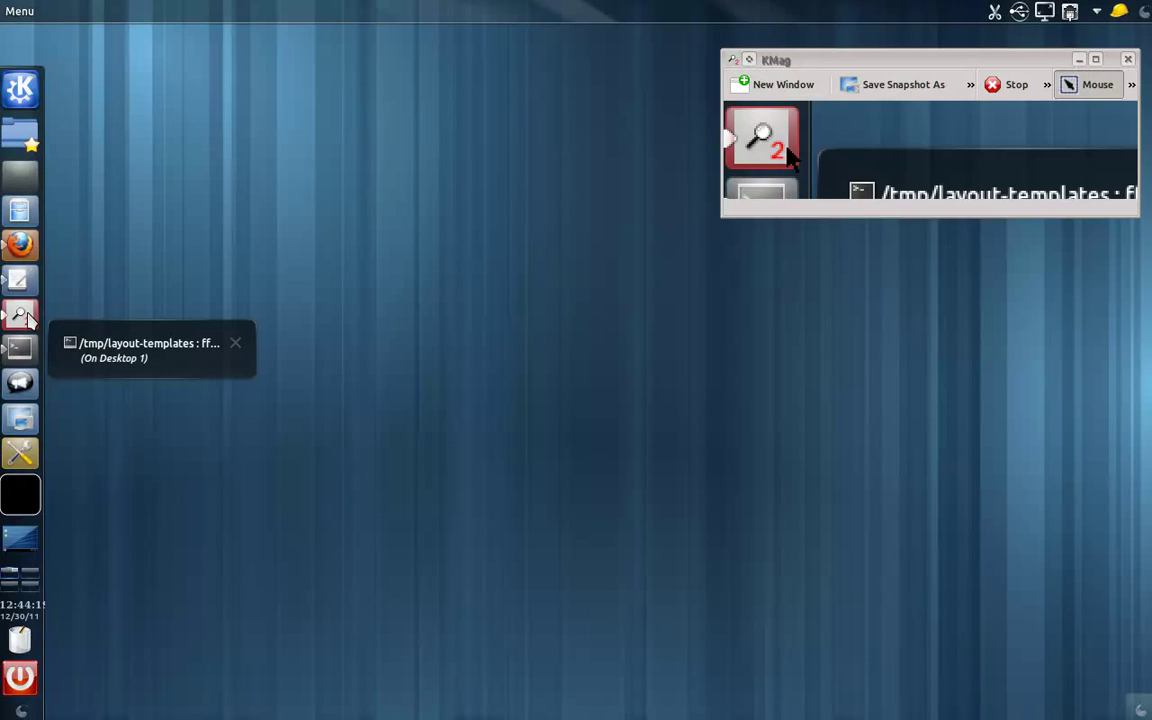
Step: Restore Kate from the Unity launcher panel, and check its Sessions menu and the system menu under the yellow hat in the top panel
left_click(20, 282)
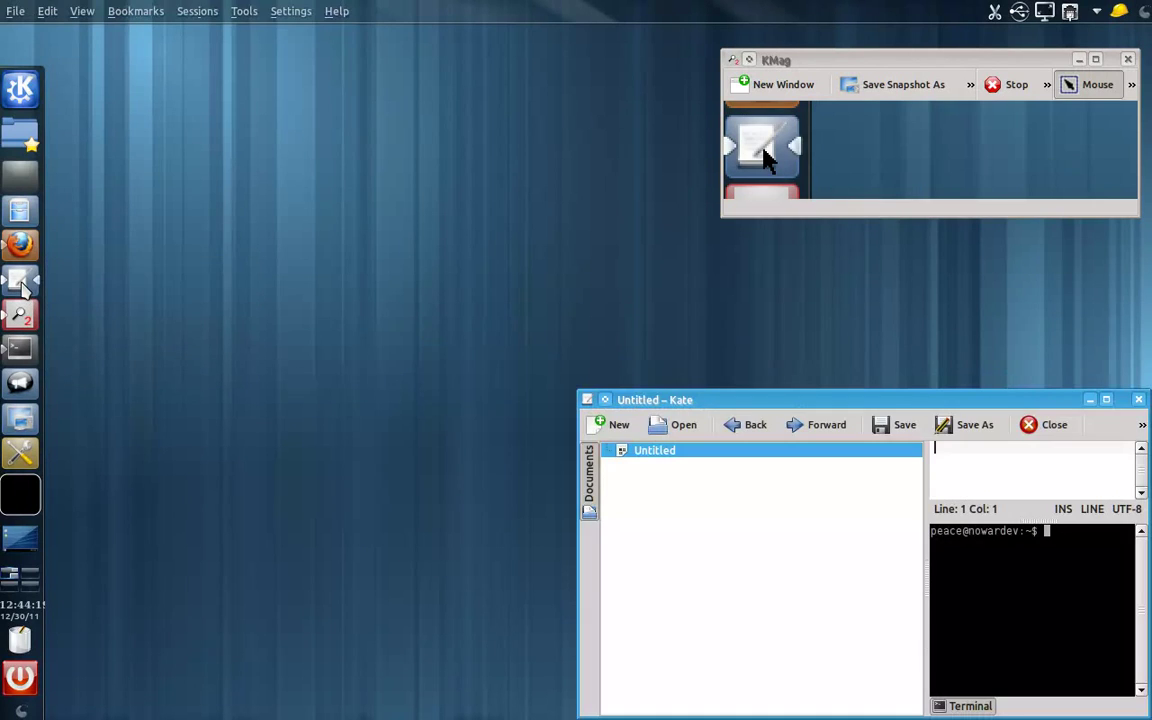
left_click(200, 11)
left_click(200, 11)
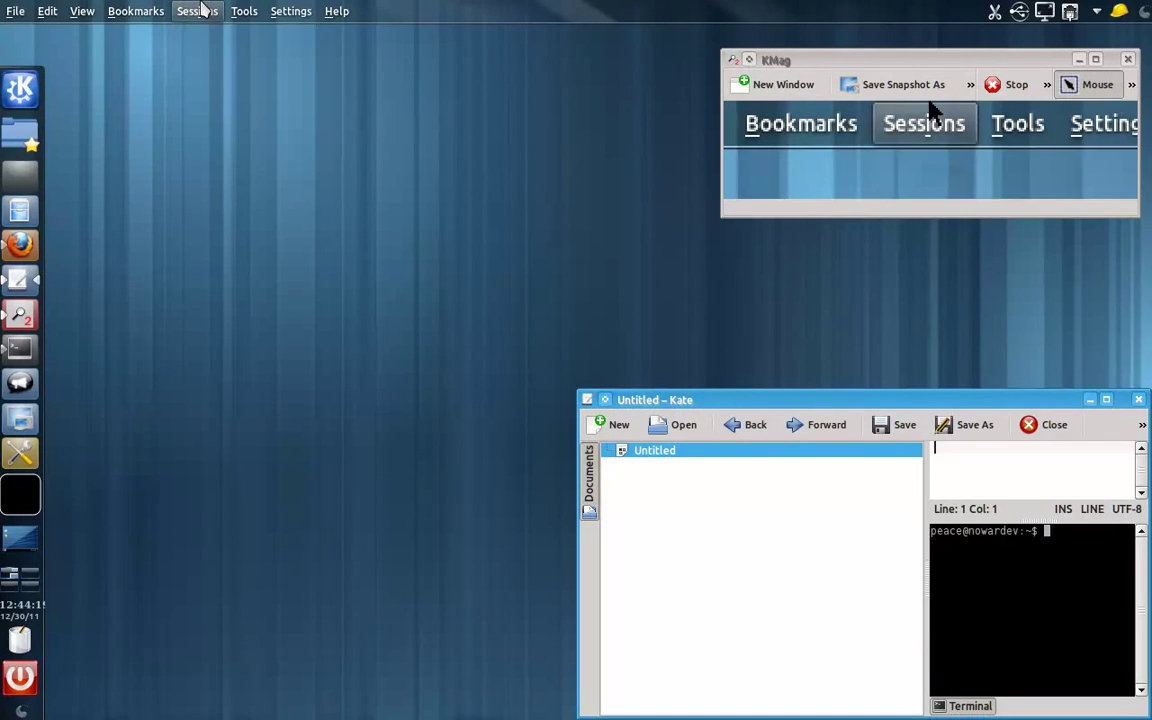
left_click(260, 213)
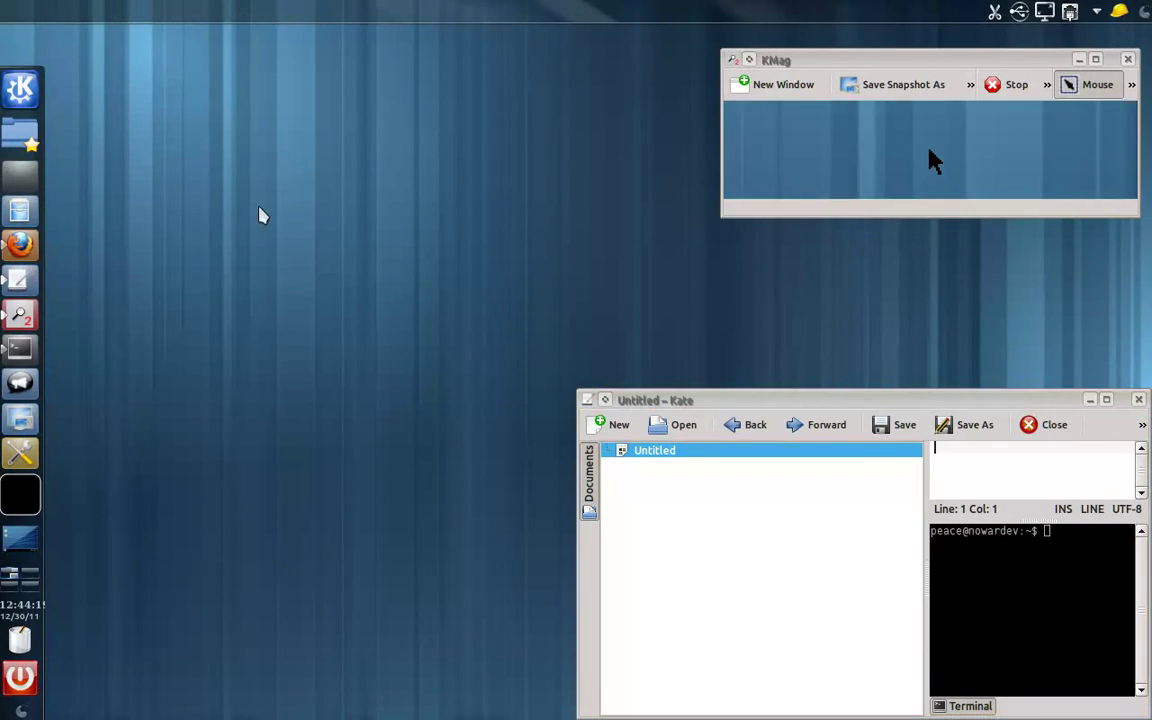
left_click(1117, 14)
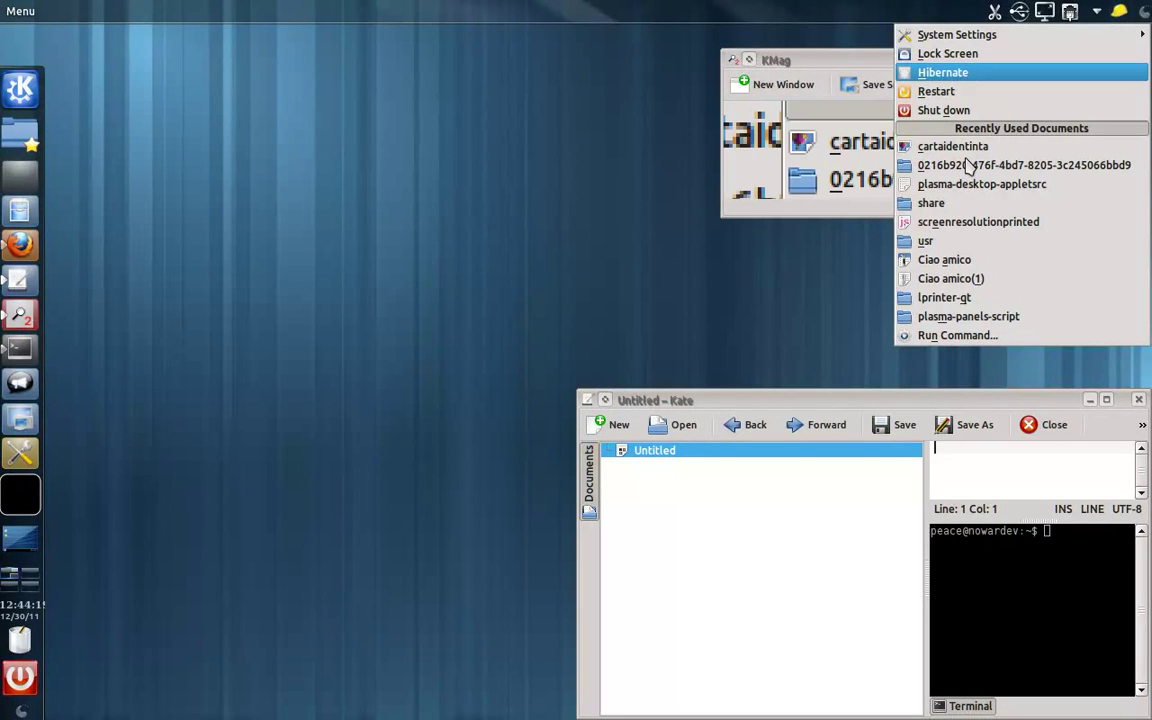
left_click(573, 306)
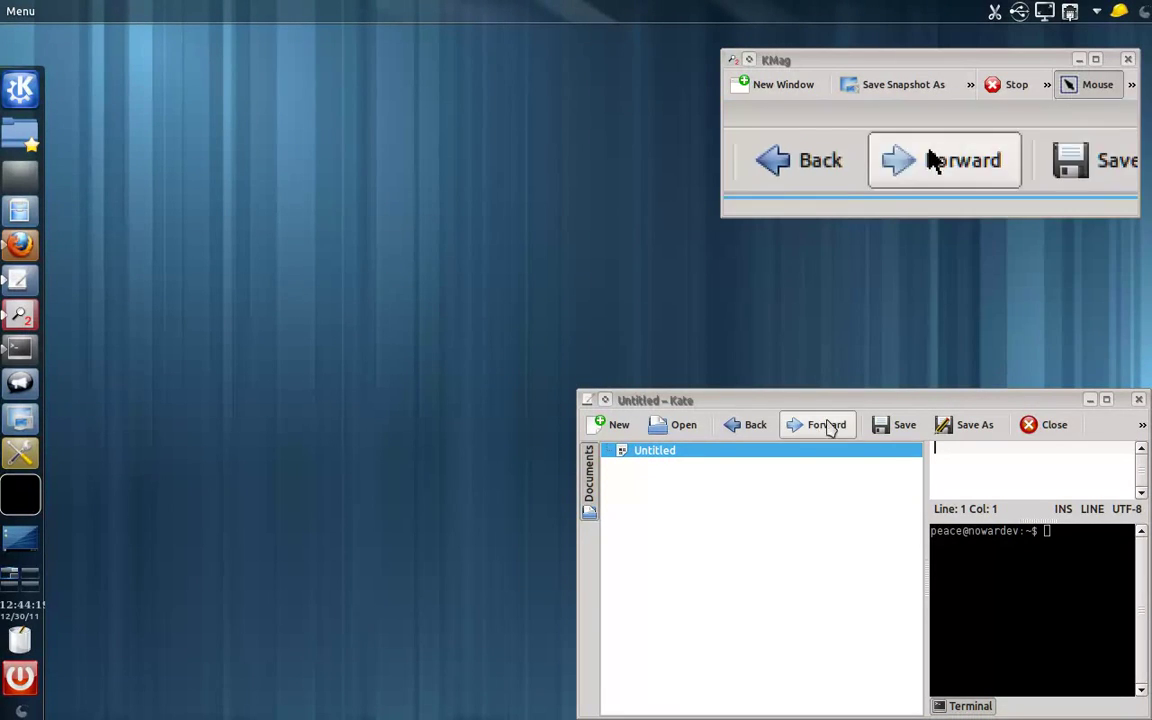
Step: Remove both Unity panels from the desktop using the Remove Panel template
right_click(225, 189)
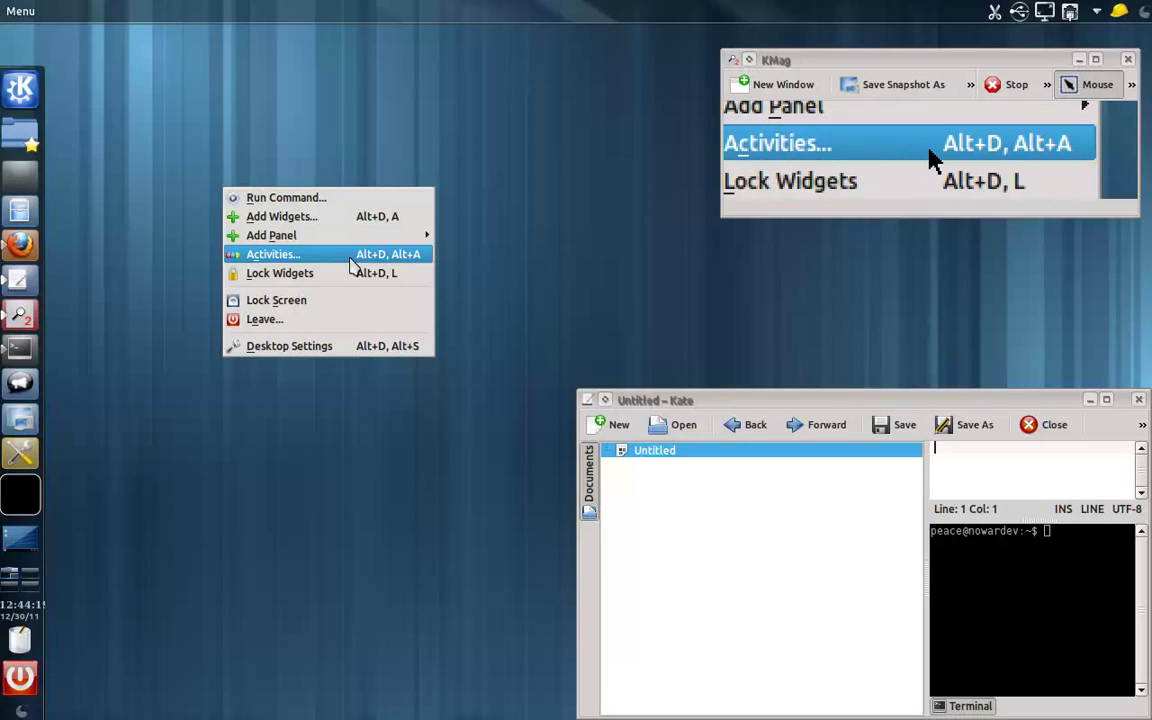
mouse_move(350, 240)
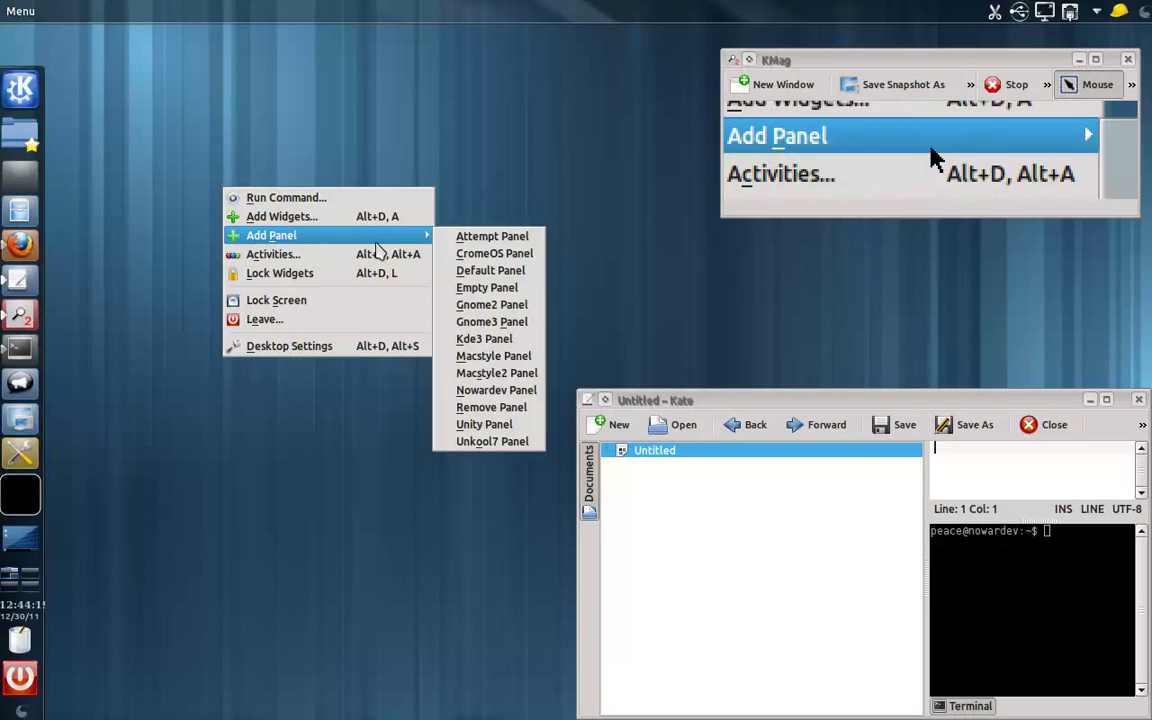
left_click(500, 410)
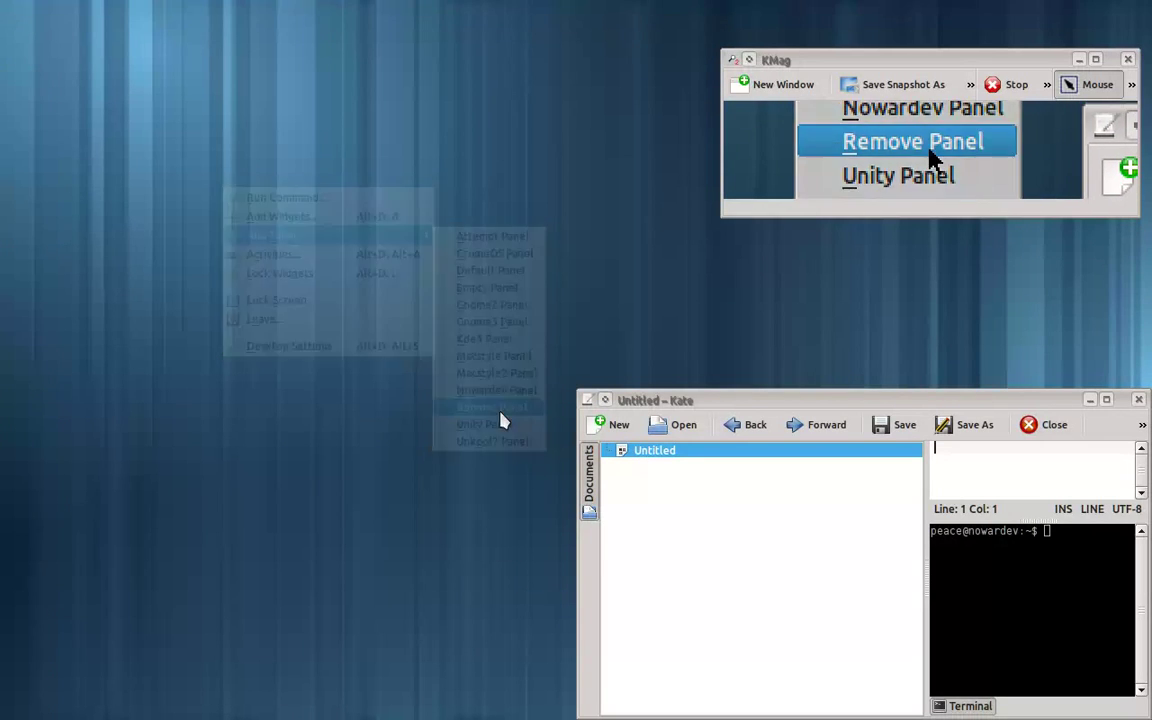
Step: Add the Unkool7 Panel template to the desktop and remove the blank launcher from its icon-only task manager
right_click(240, 185)
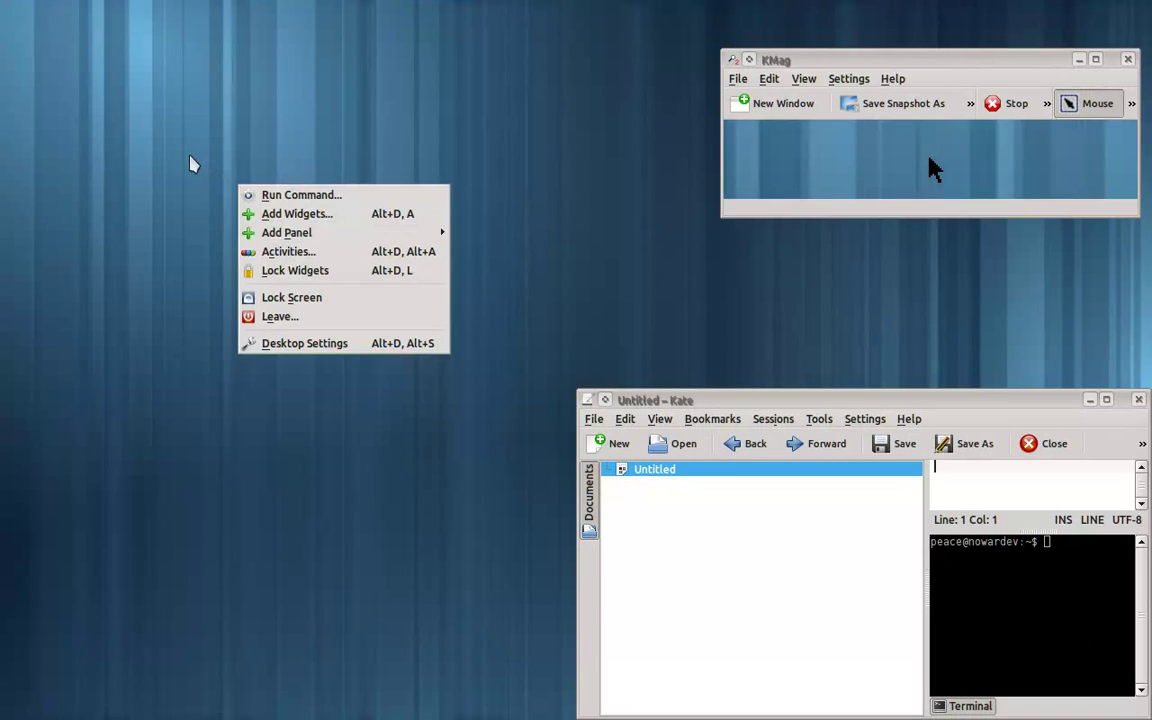
mouse_move(360, 243)
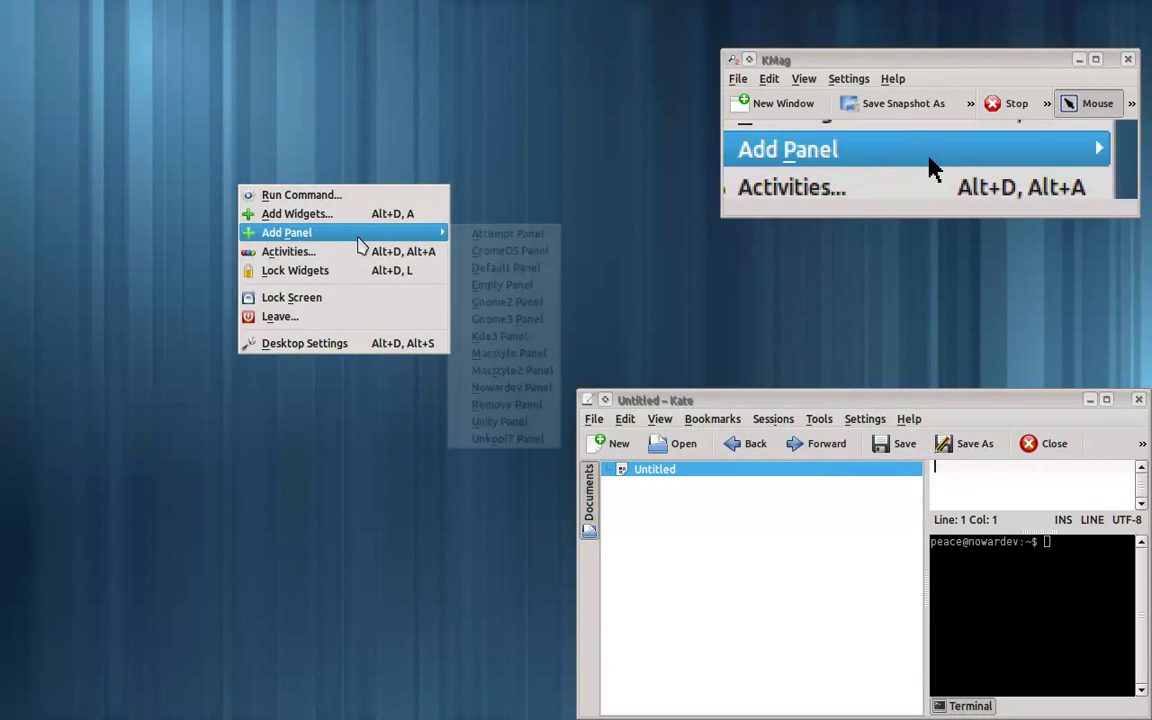
left_click(527, 438)
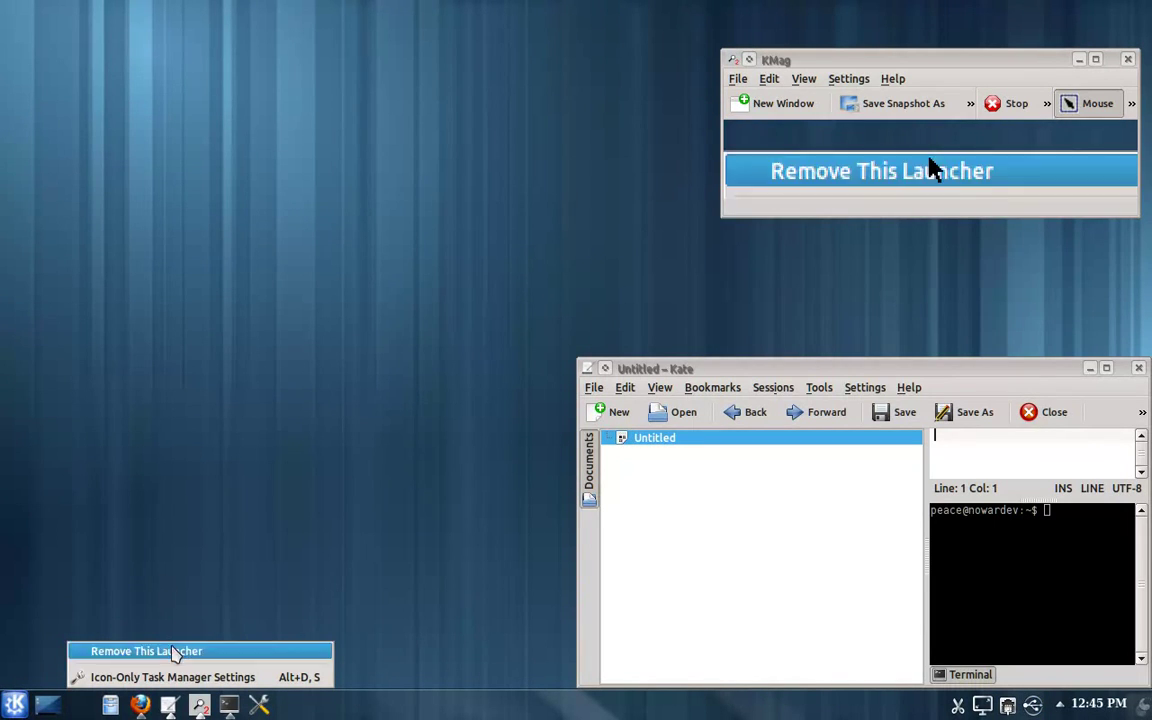
left_click(173, 652)
Step: Search the Unkool7 panel's application launcher for "browser" and close the launcher
left_click(15, 705)
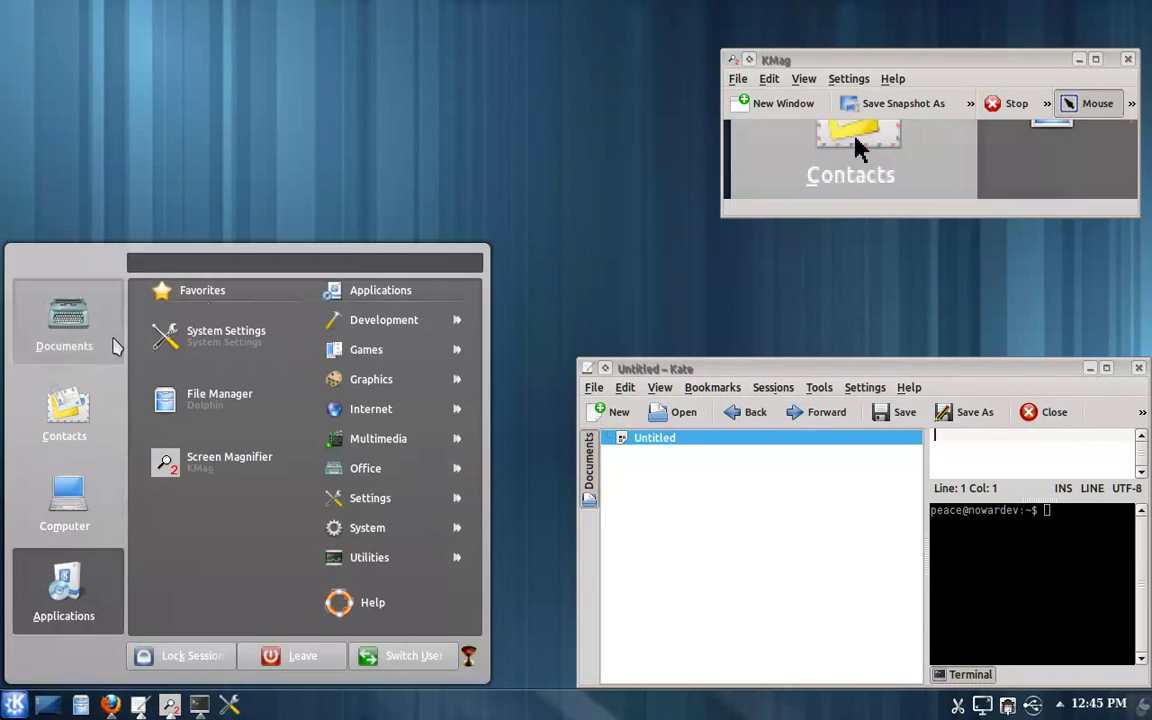
type("browser")
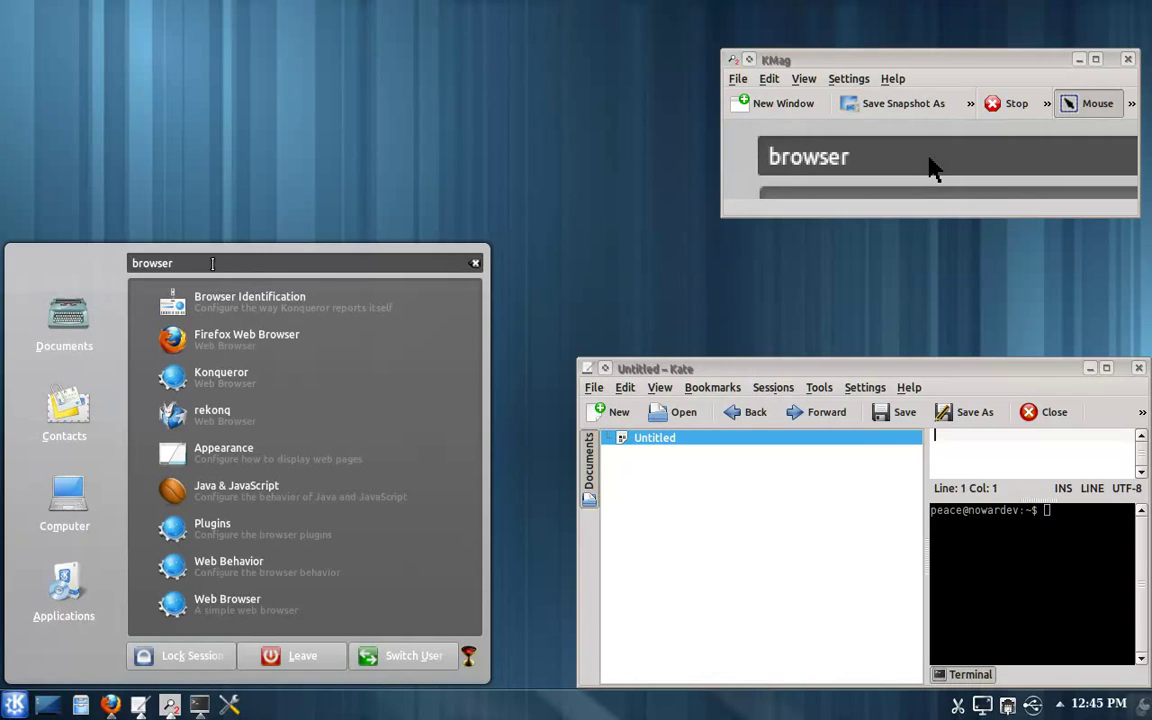
left_click(236, 141)
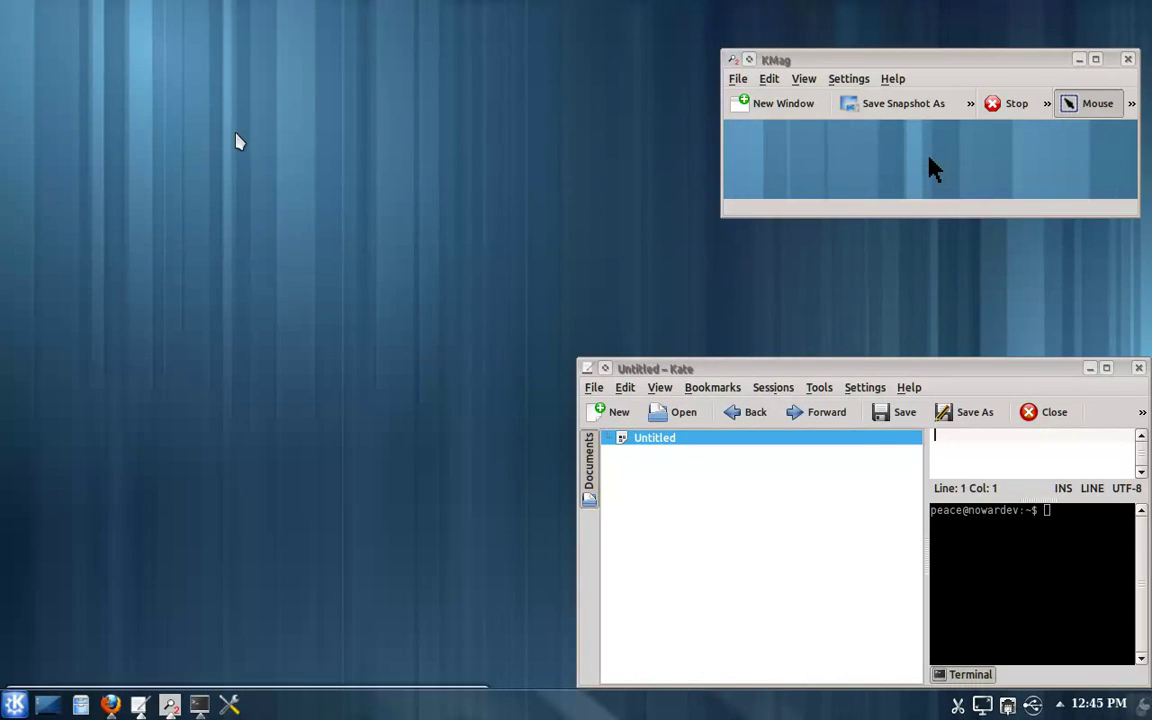
Step: Look through the Documents, Contacts, Computer and Applications sections of the Unkool7 application launcher, including the recent documents, and close it
key("alt+F1")
mouse_move(64, 320)
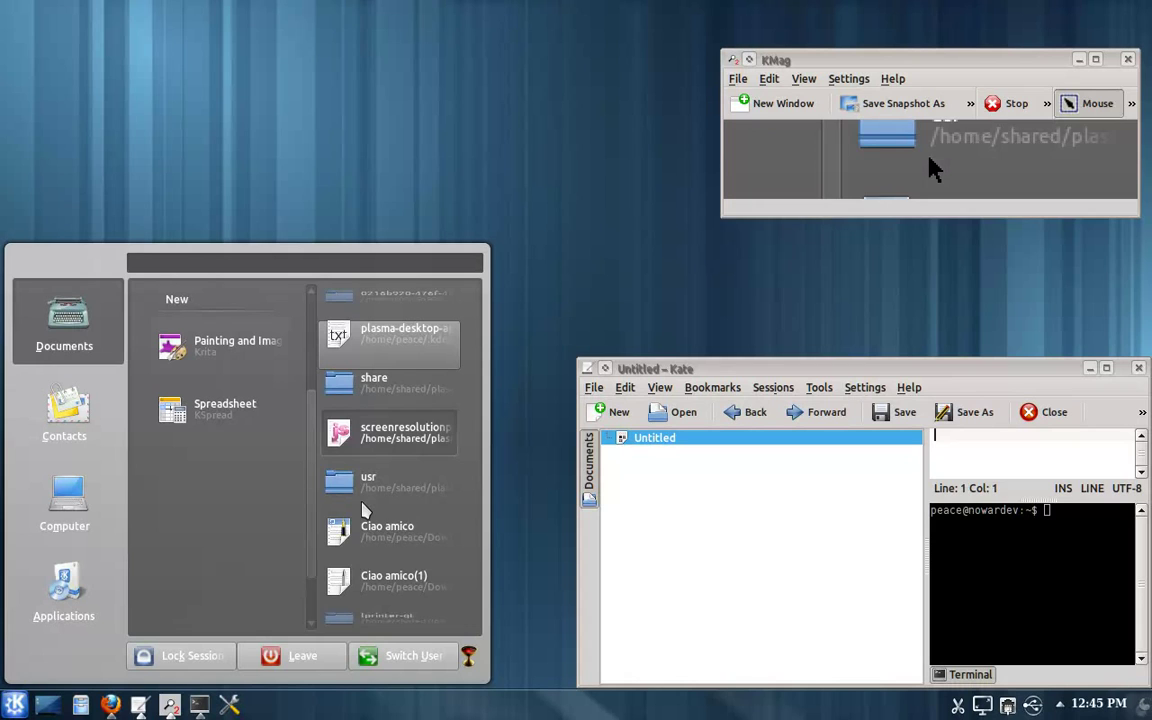
scroll(365, 511, "down", 2)
mouse_move(64, 410)
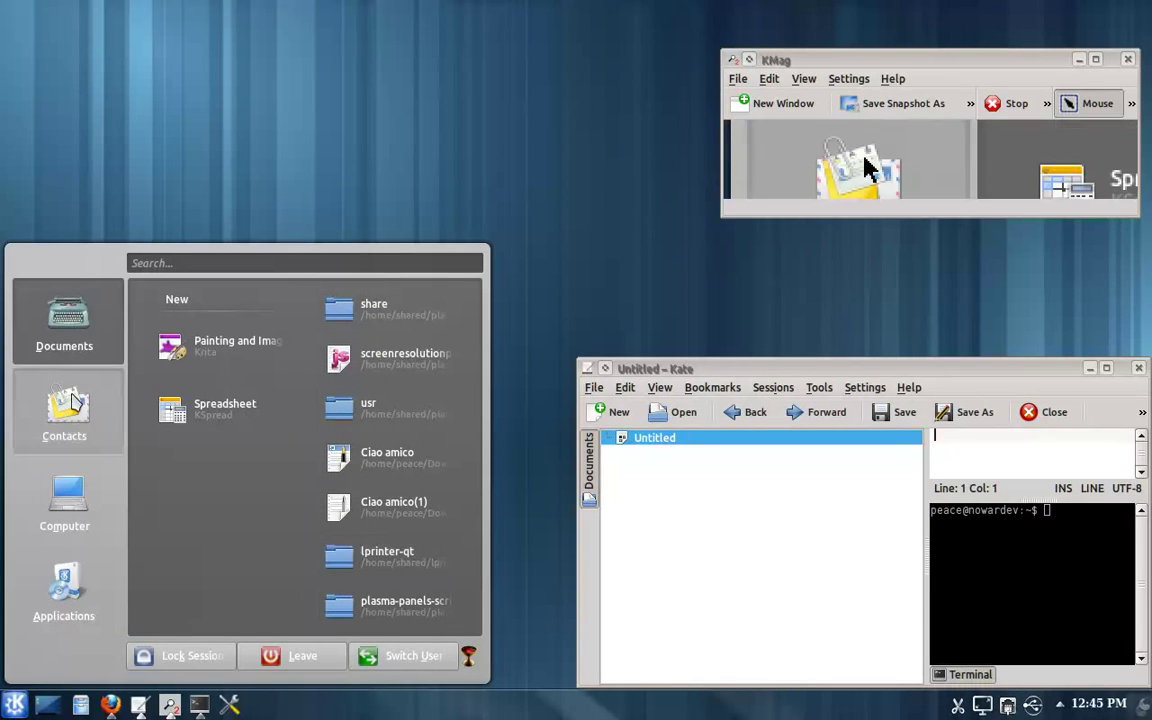
mouse_move(86, 514)
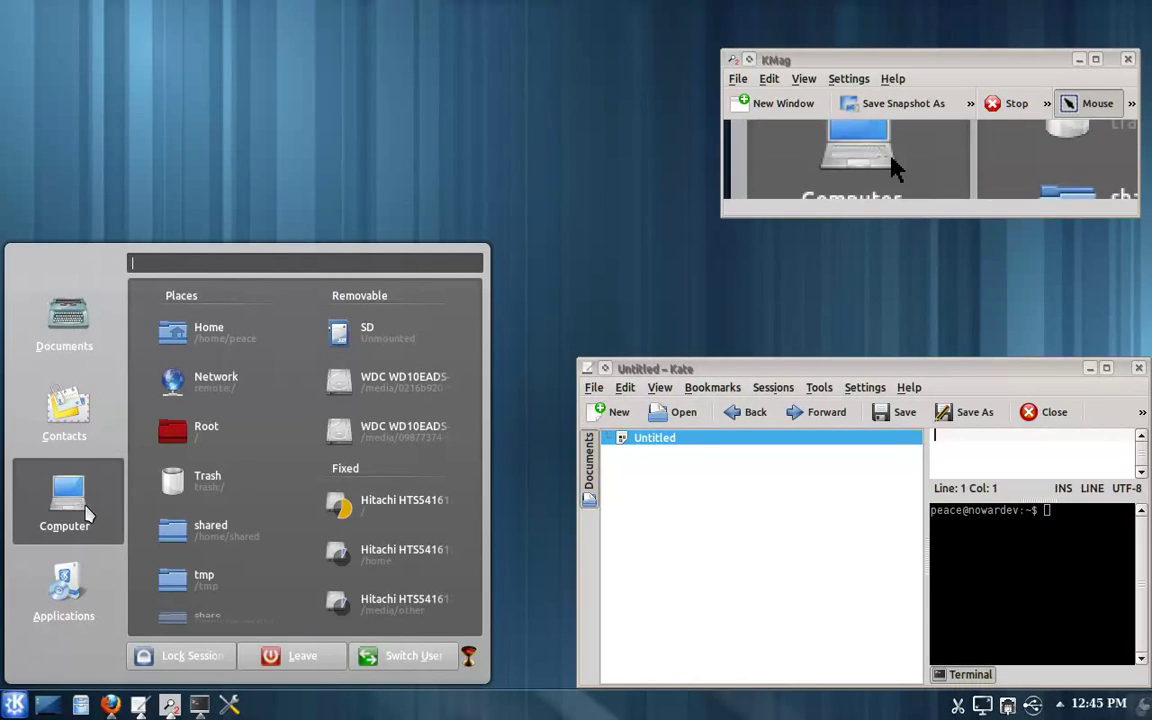
mouse_move(75, 558)
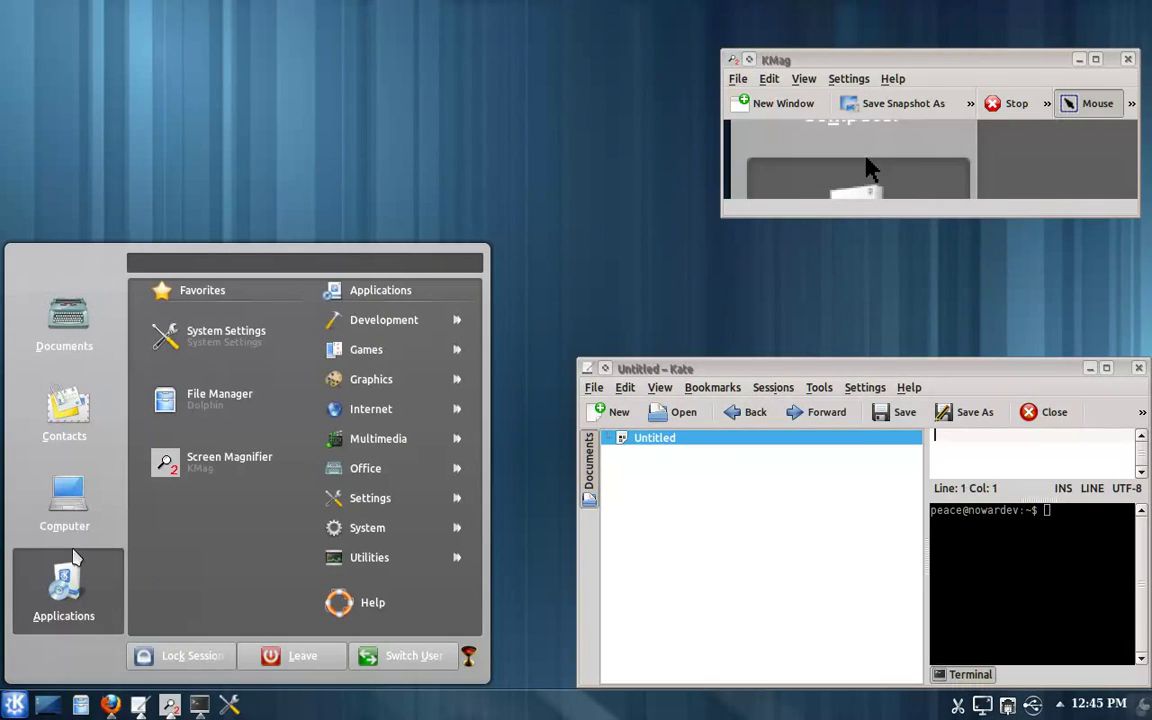
mouse_move(64, 345)
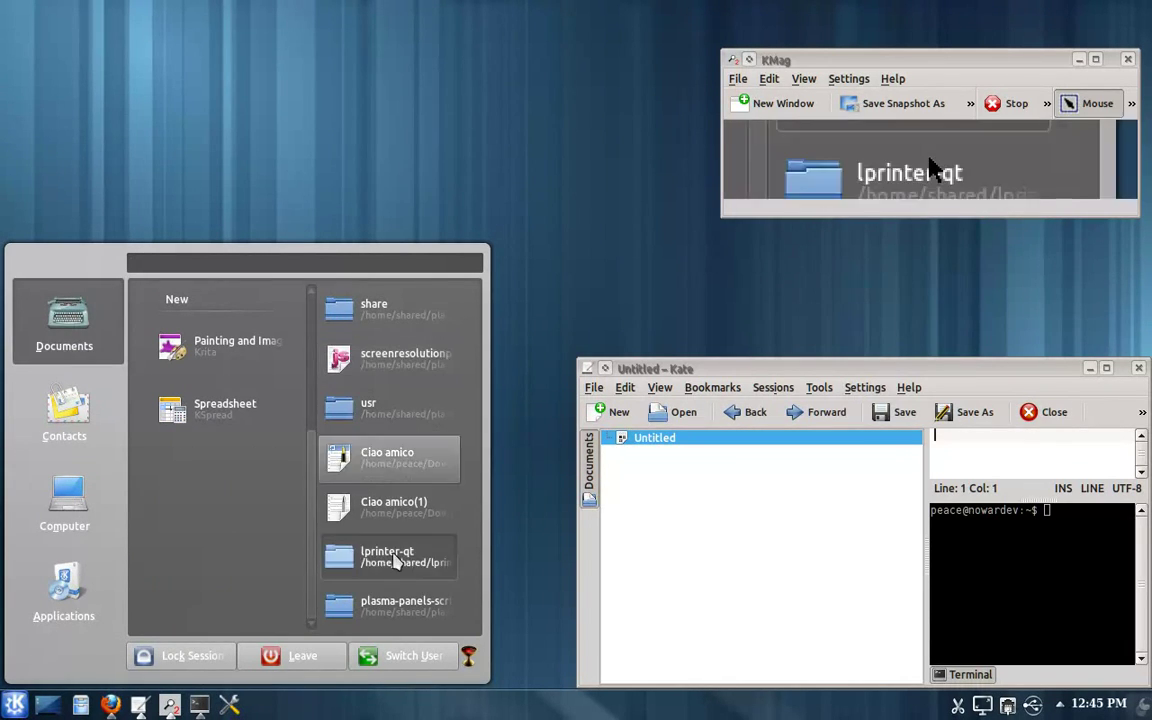
scroll(368, 553, "up", 5)
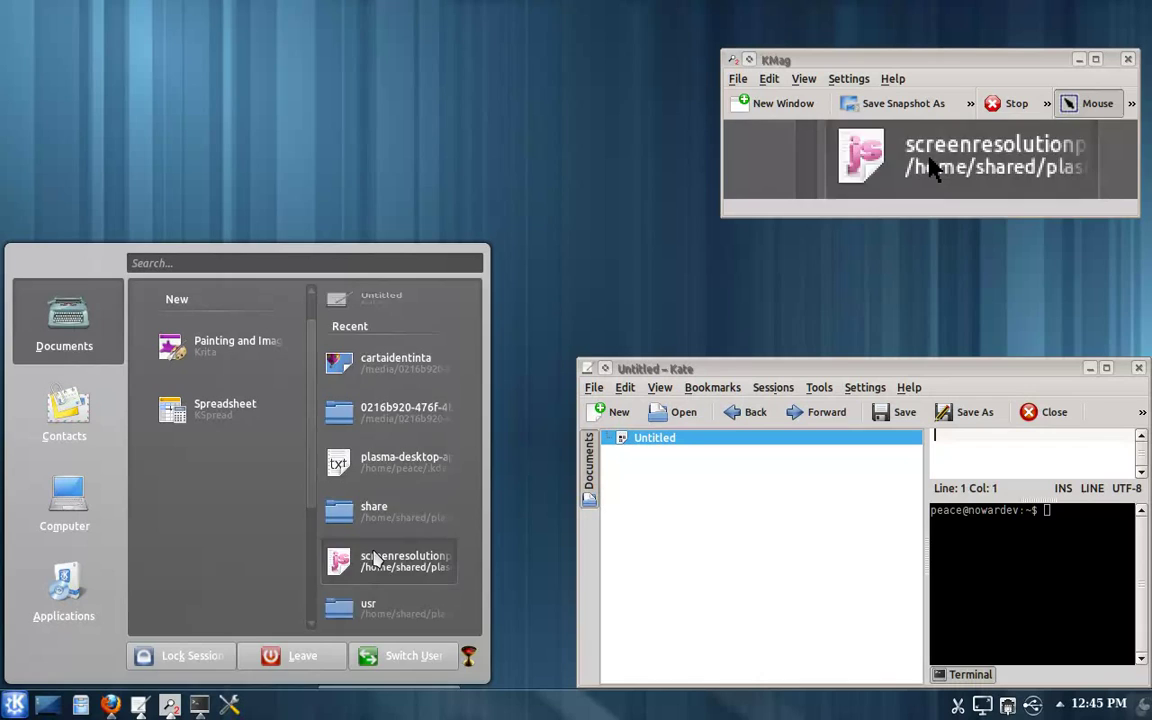
left_click(310, 120)
Step: Remove the Unkool7 panel from the desktop using the Remove Panel template
right_click(288, 142)
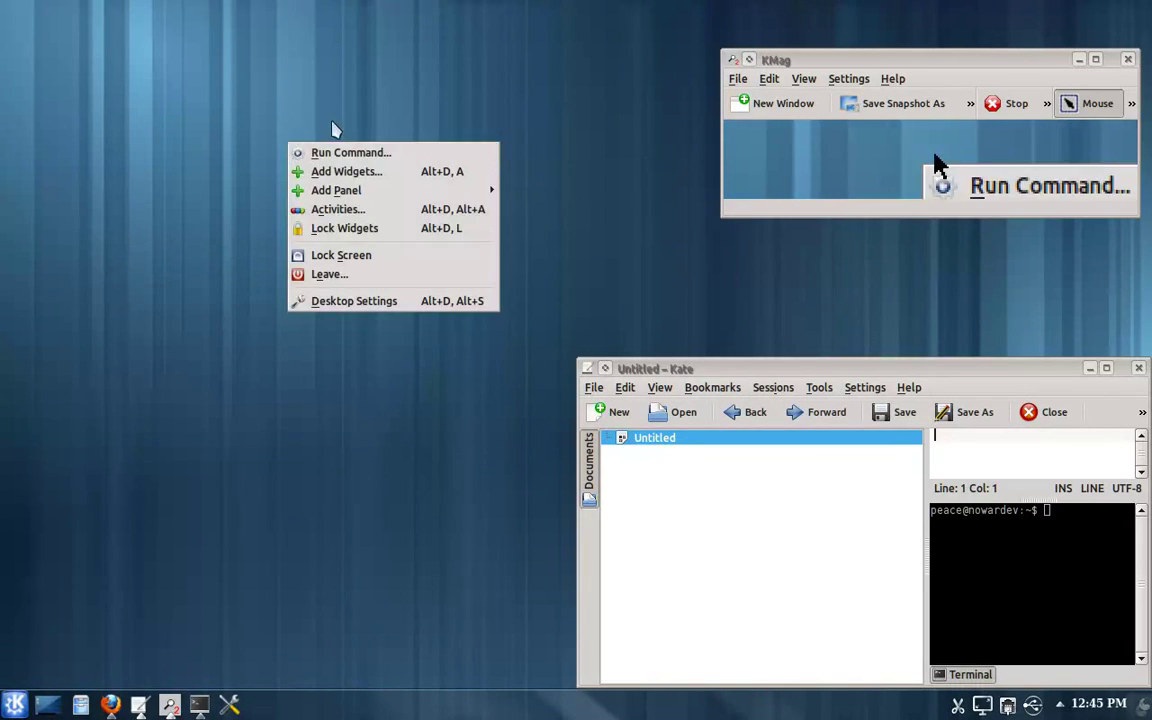
mouse_move(385, 198)
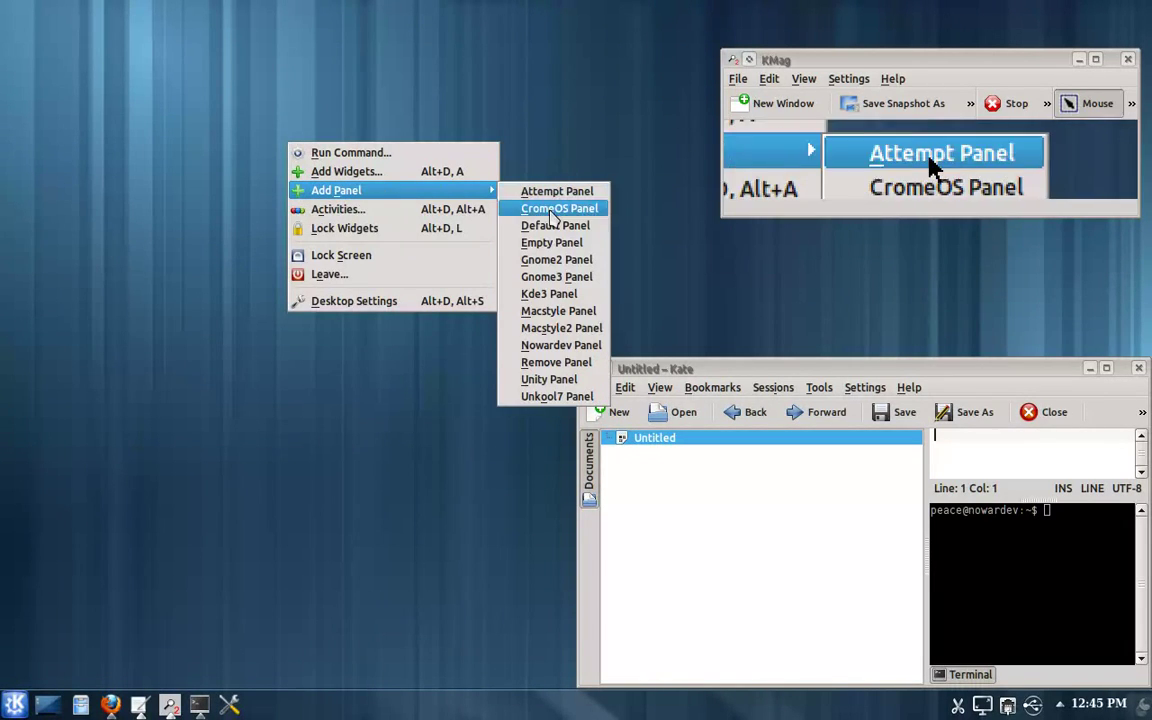
left_click(569, 384)
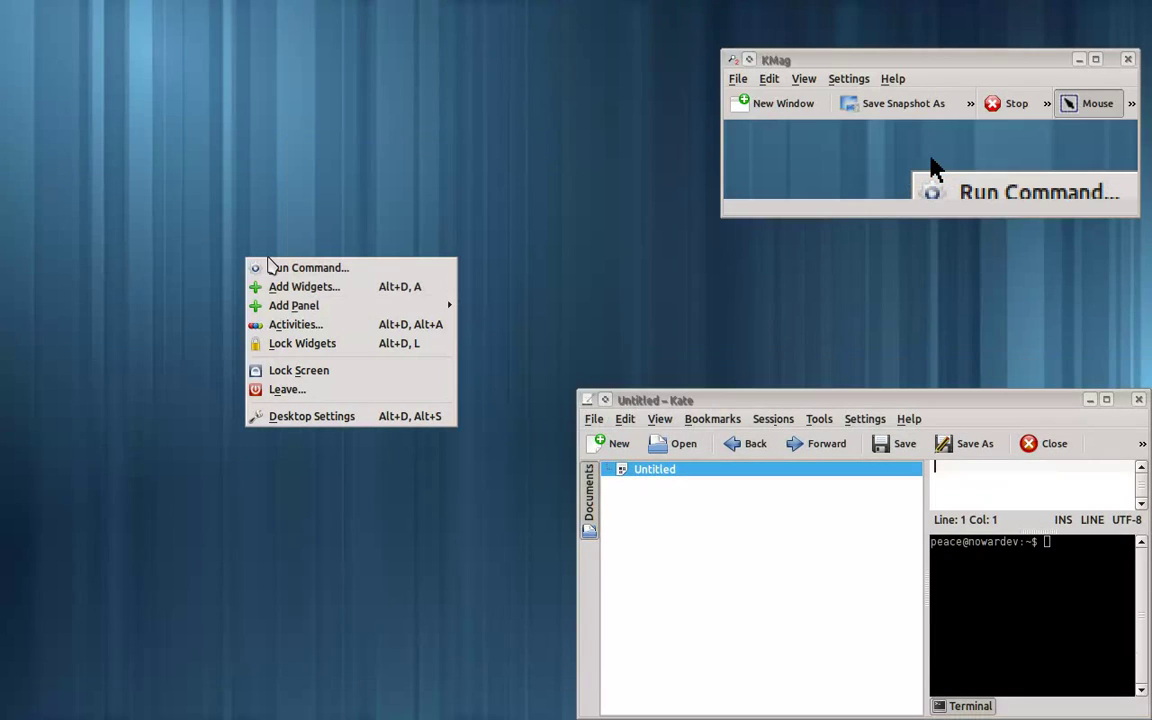
Step: Add the Nowardev Panel template to the desktop
mouse_move(320, 308)
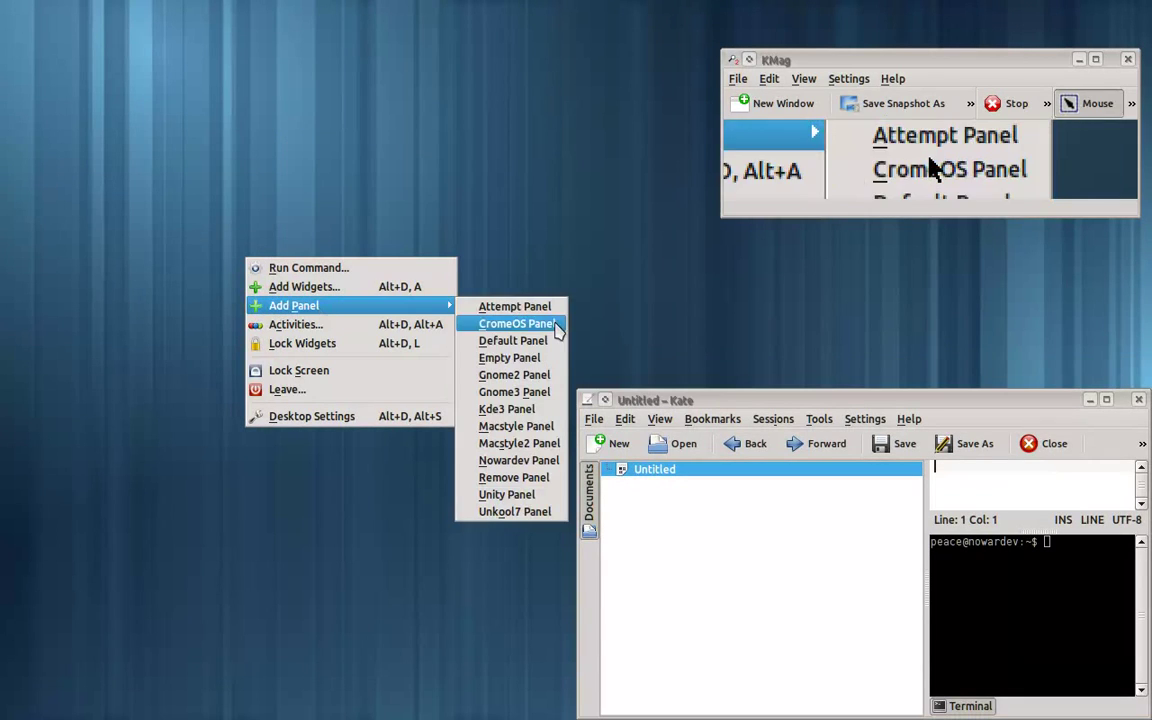
left_click(555, 463)
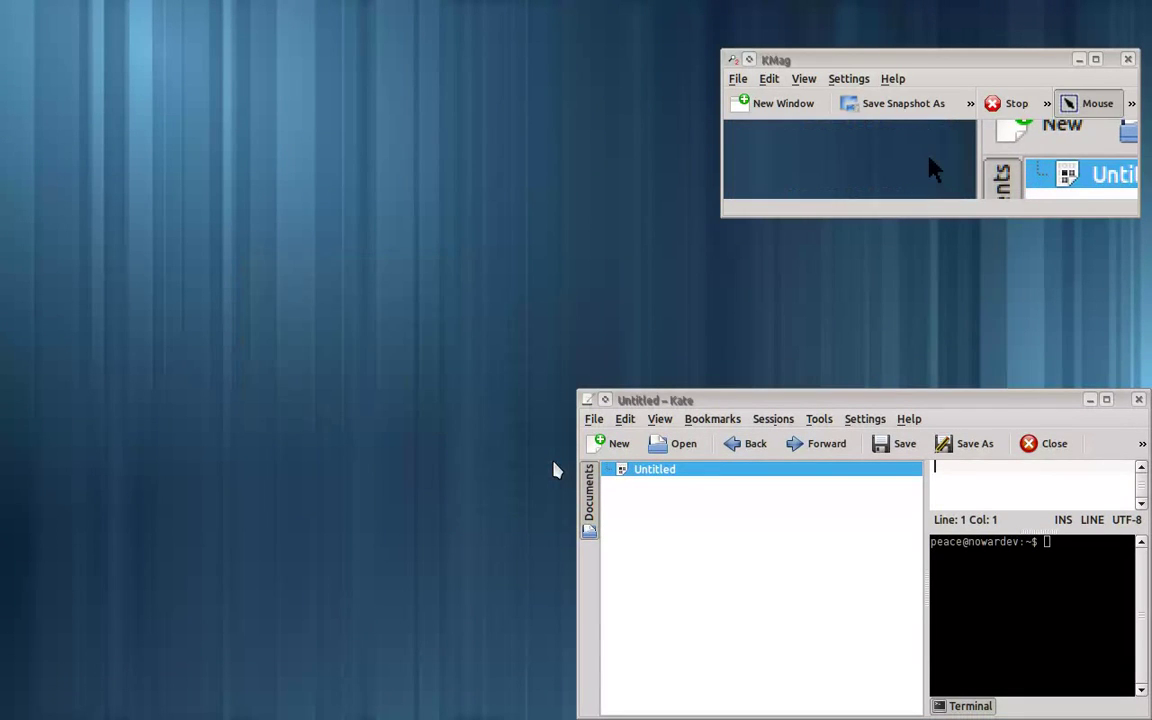